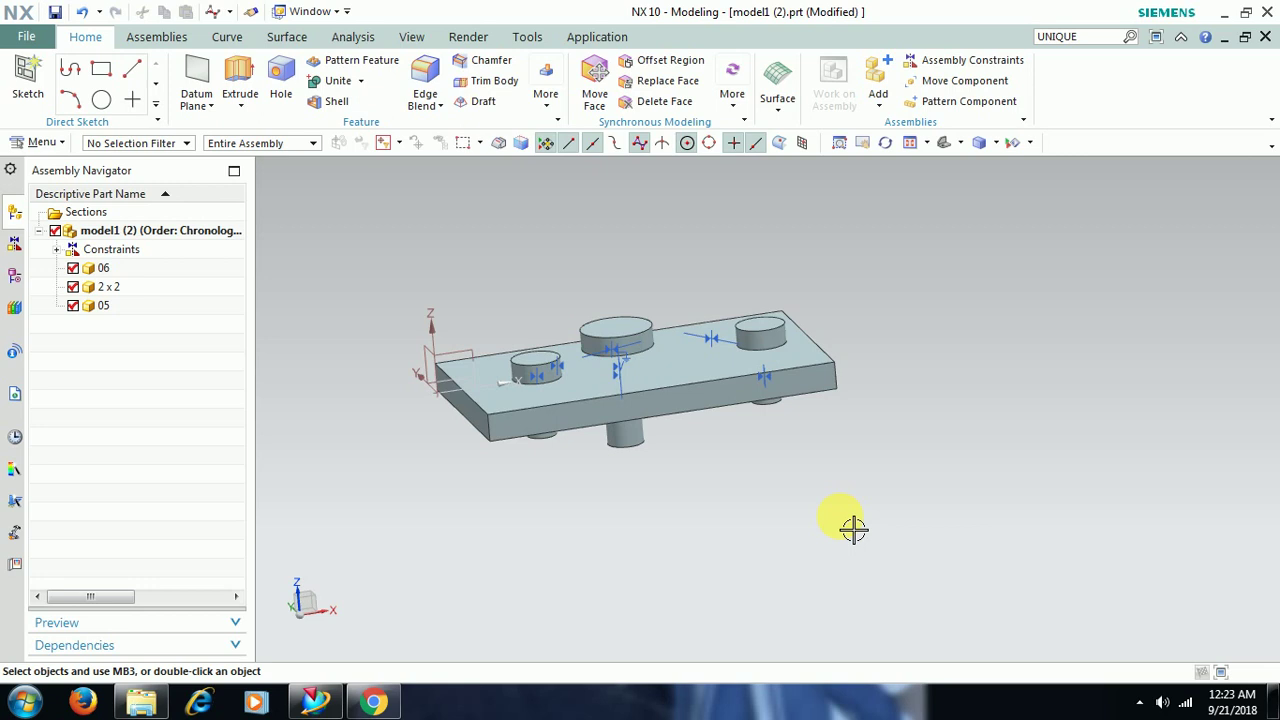
Orbit the plate-and-pins assembly from a couple of angles, then bring up the Assemblies commands.
middle_click_drag(882, 375, 863, 310)
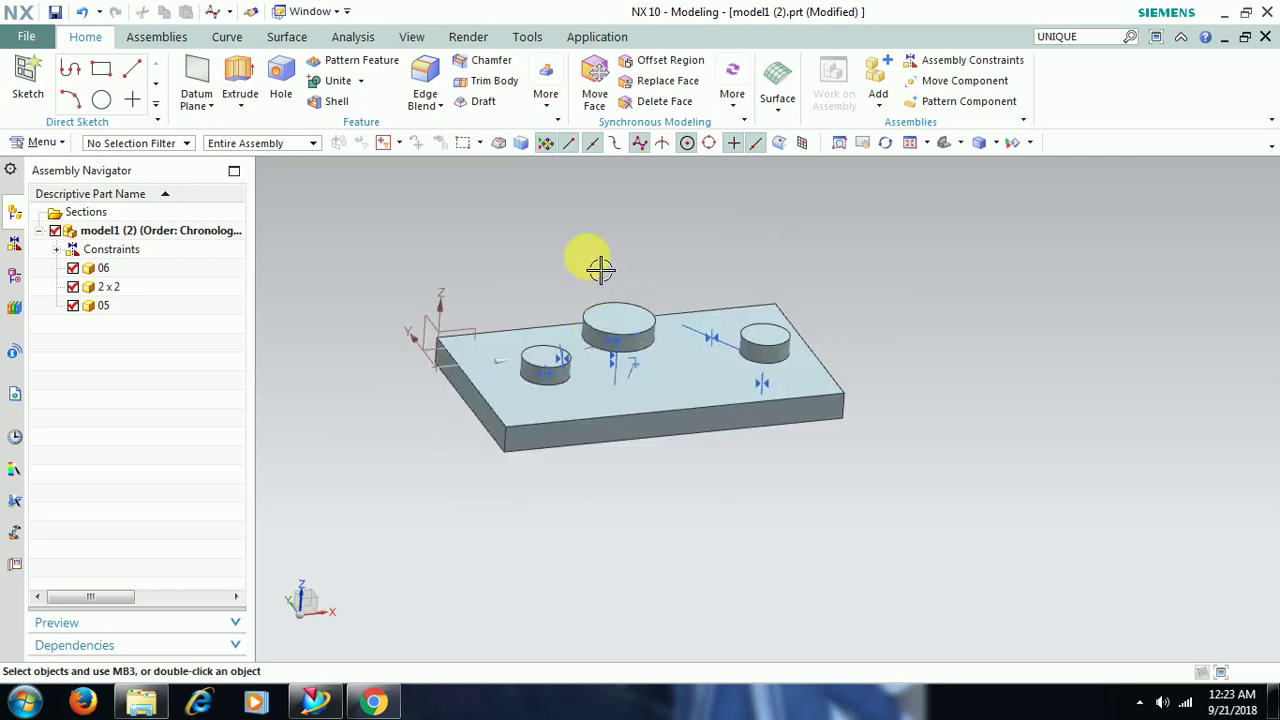
mouse_move(602, 262)
middle_mouse_down()
mouse_move(620, 206)
mouse_move(600, 271)
mouse_move(654, 291)
mouse_move(623, 271)
middle_mouse_up()
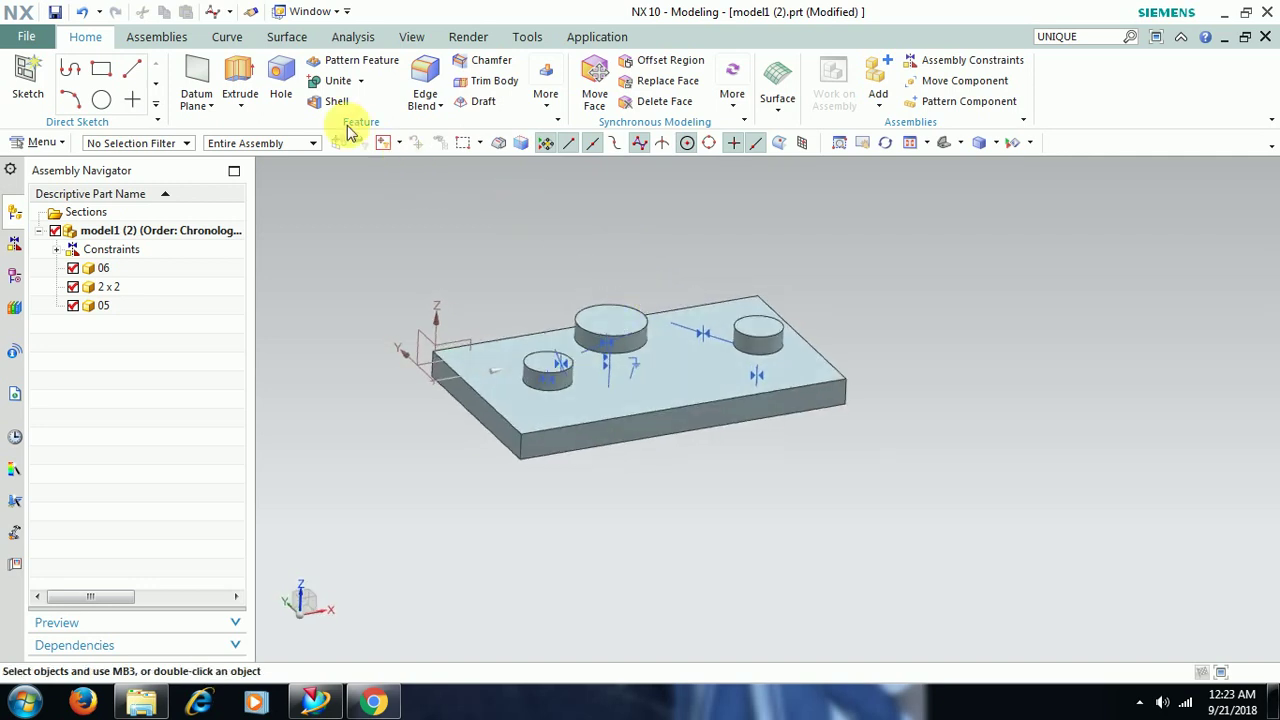
left_click(150, 40)
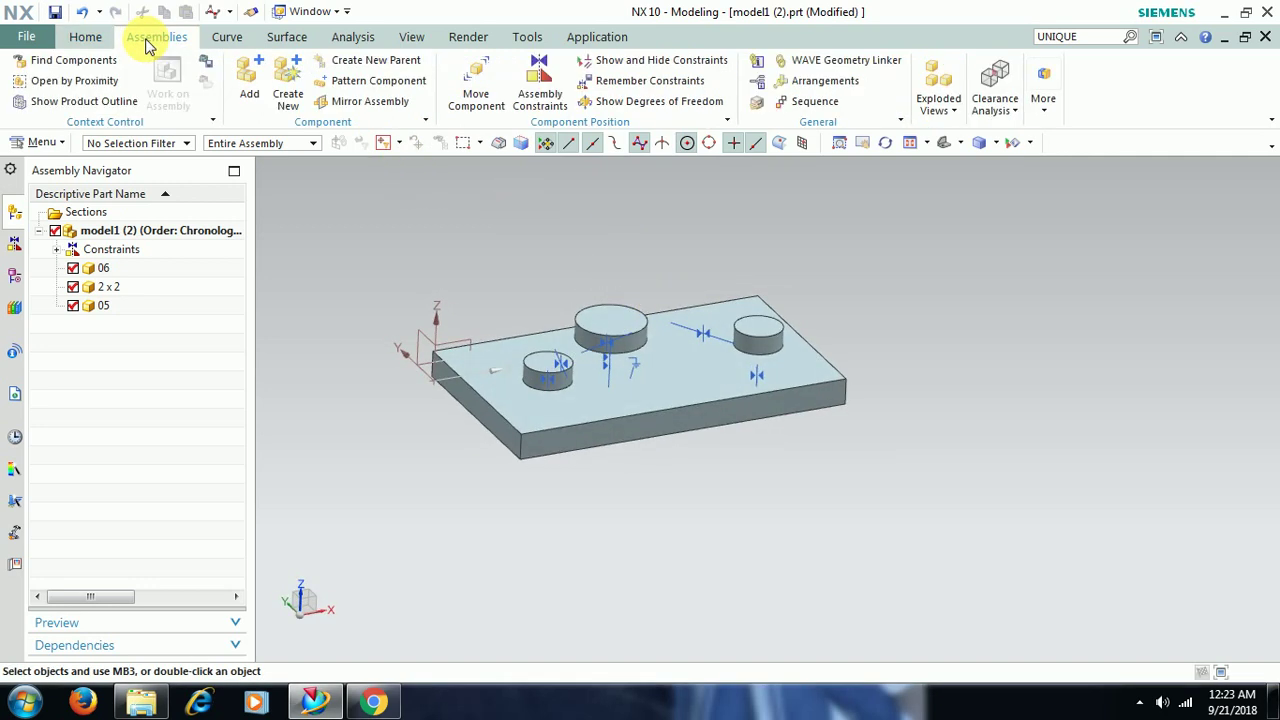
Create a new explosion named 01.
left_click(956, 112)
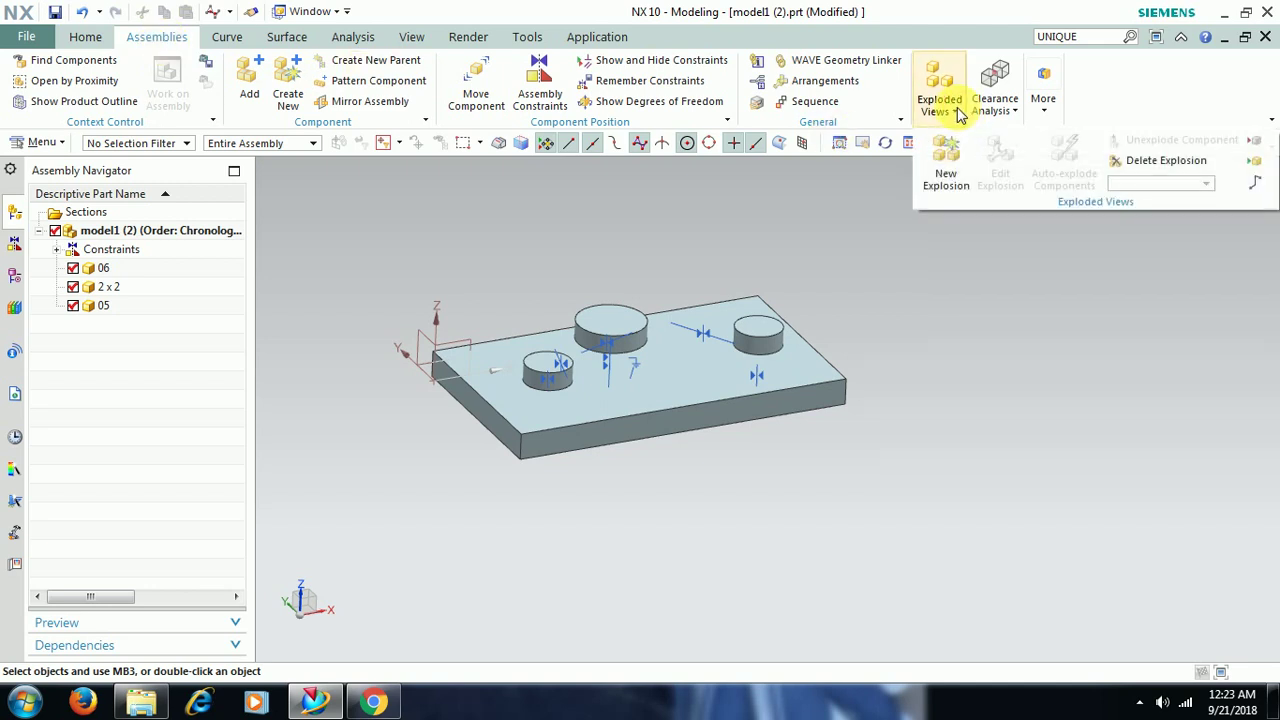
left_click(948, 180)
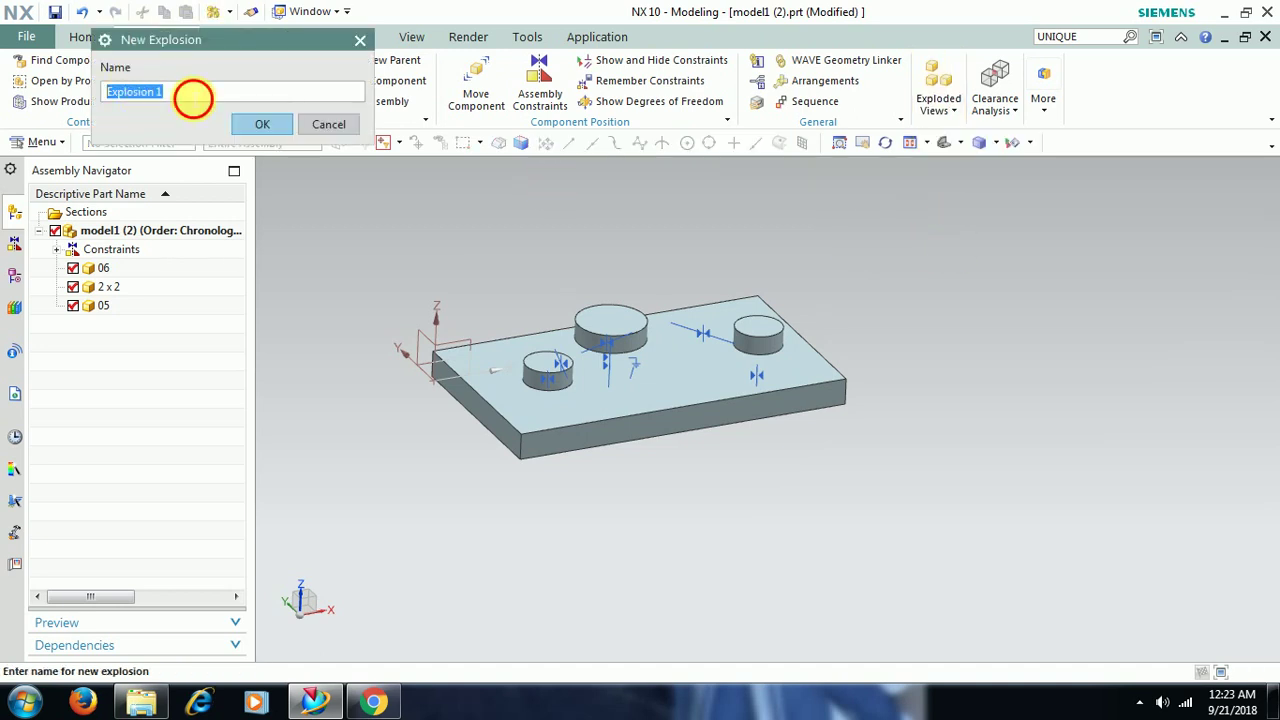
double_click(128, 100)
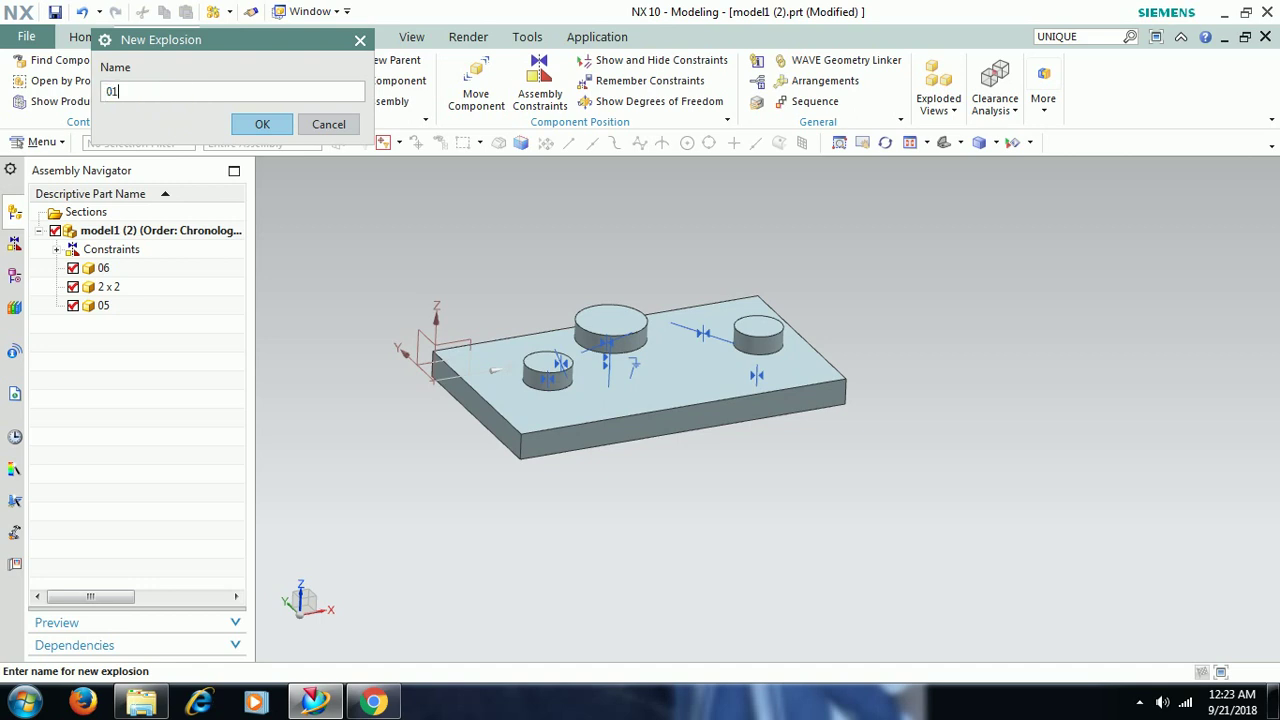
left_click(264, 128)
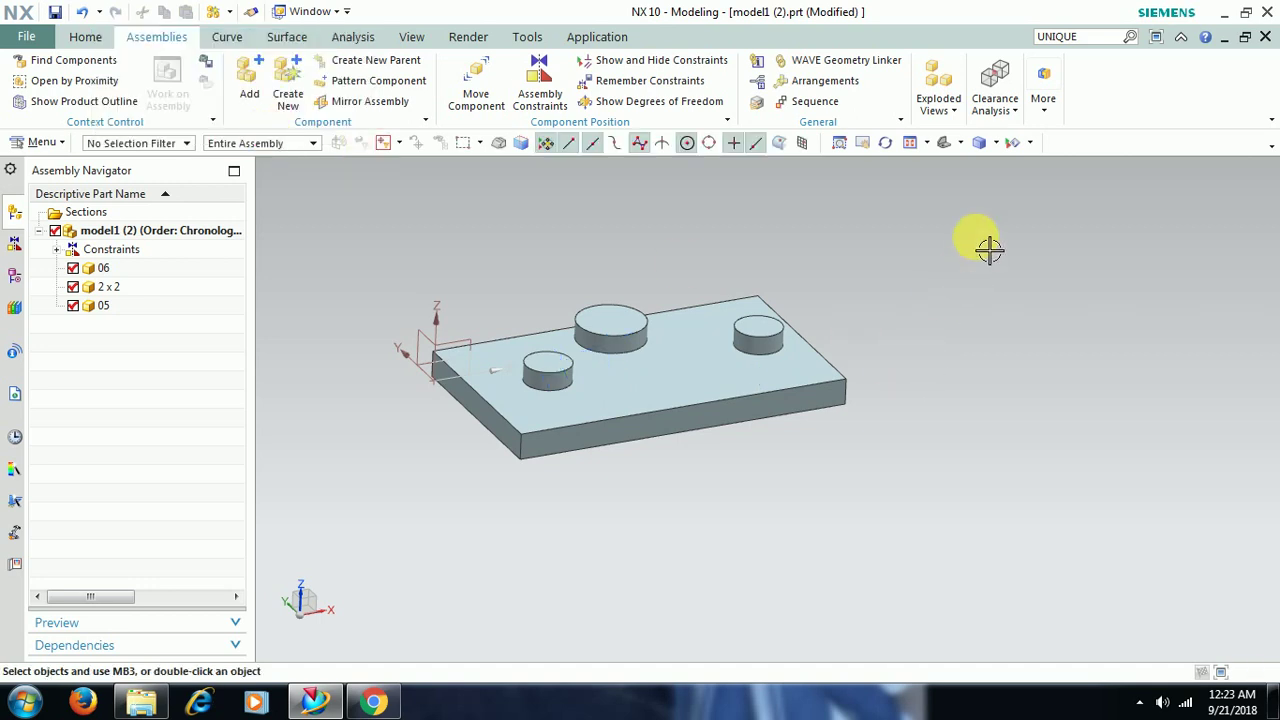
Create a second explosion named 02, copied from explosion 01.
left_click(965, 118)
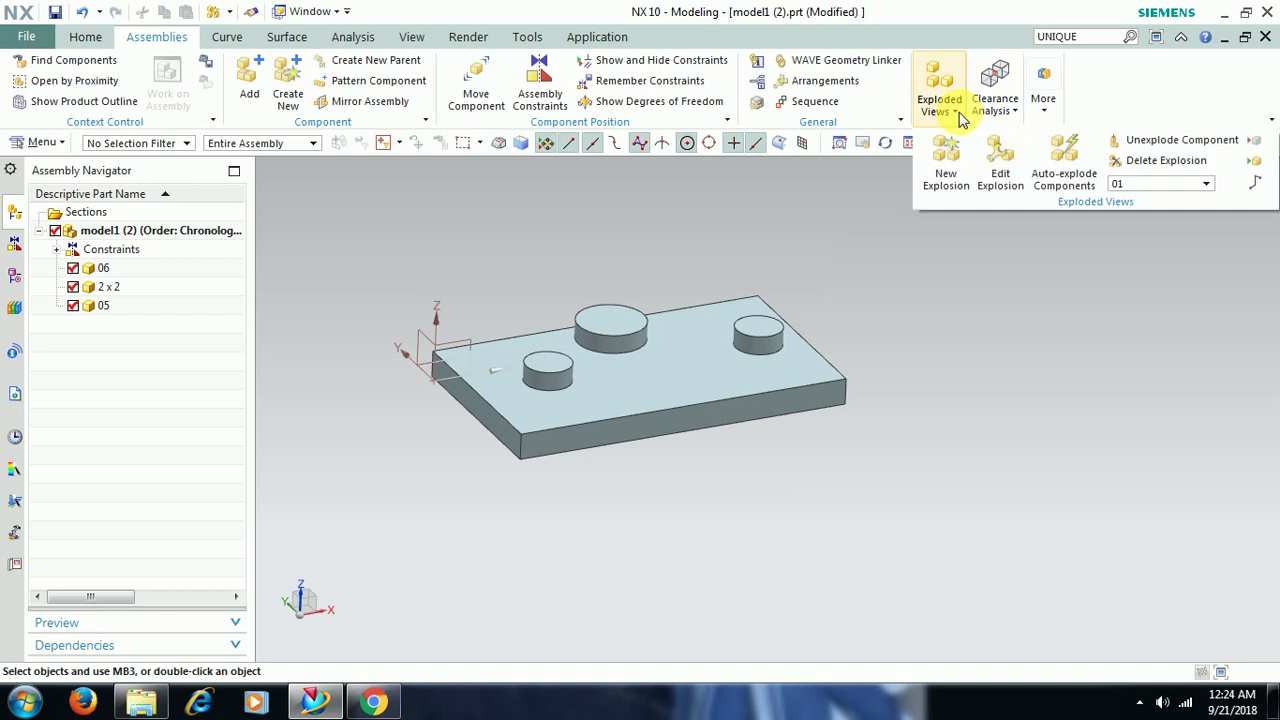
left_click(950, 172)
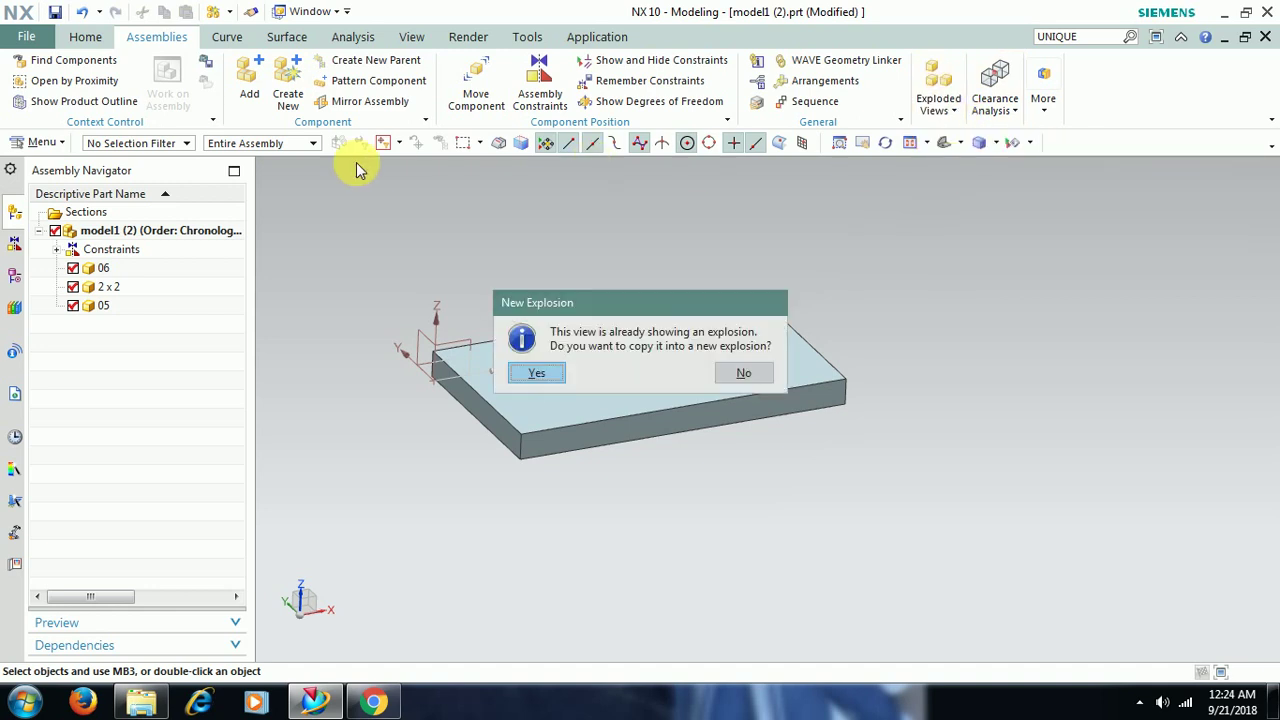
left_click(536, 372)
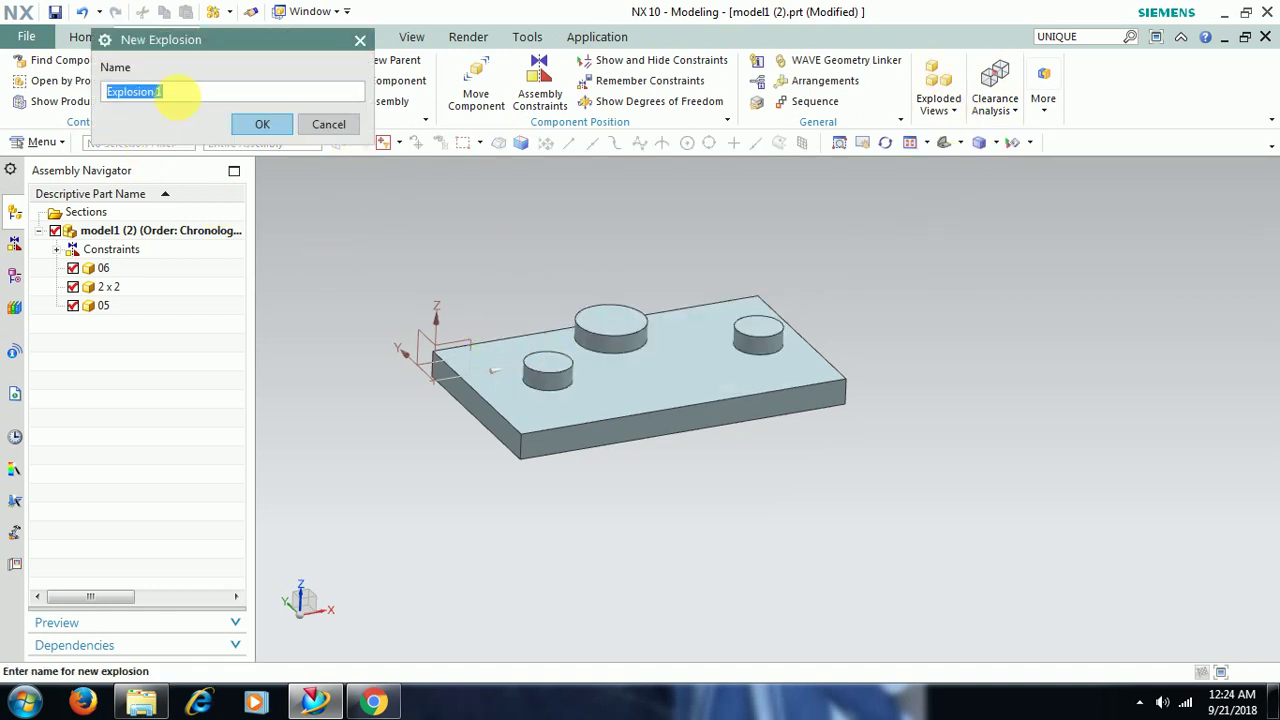
left_click(262, 124)
left_click(945, 108)
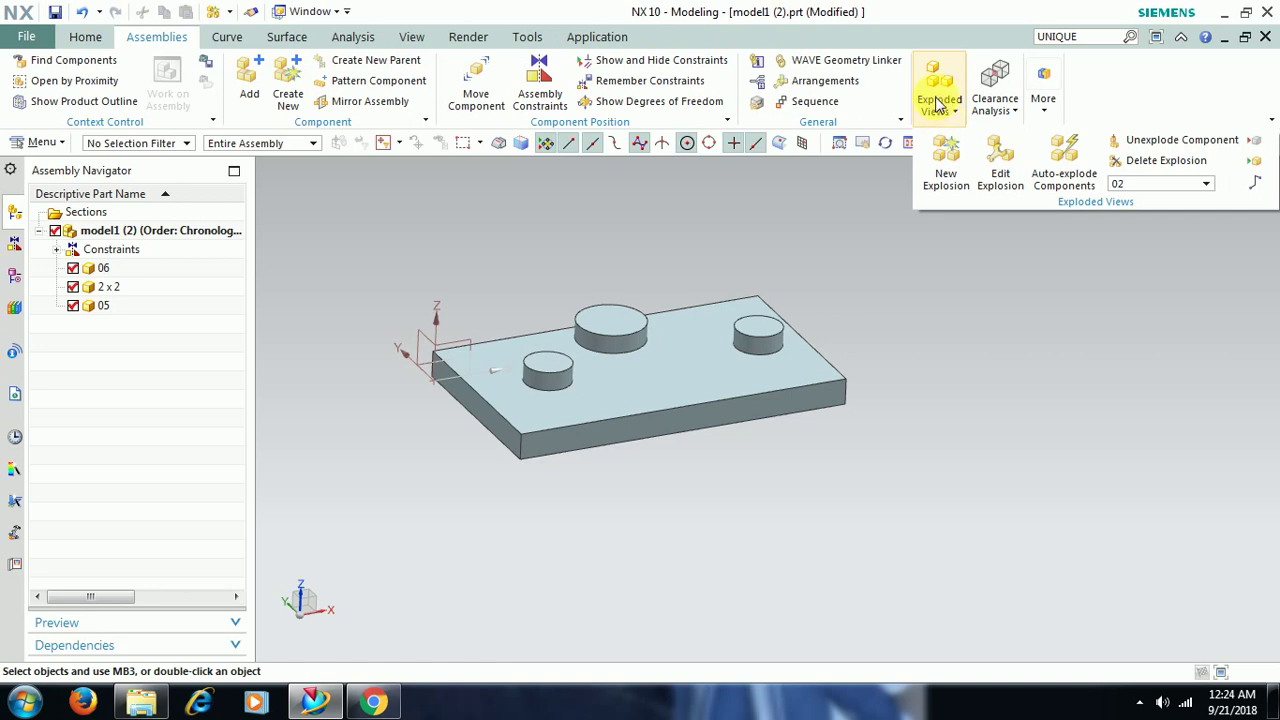
Set the work view to No Explosion and clear the accidental plate selection.
left_click(915, 238)
left_click(939, 95)
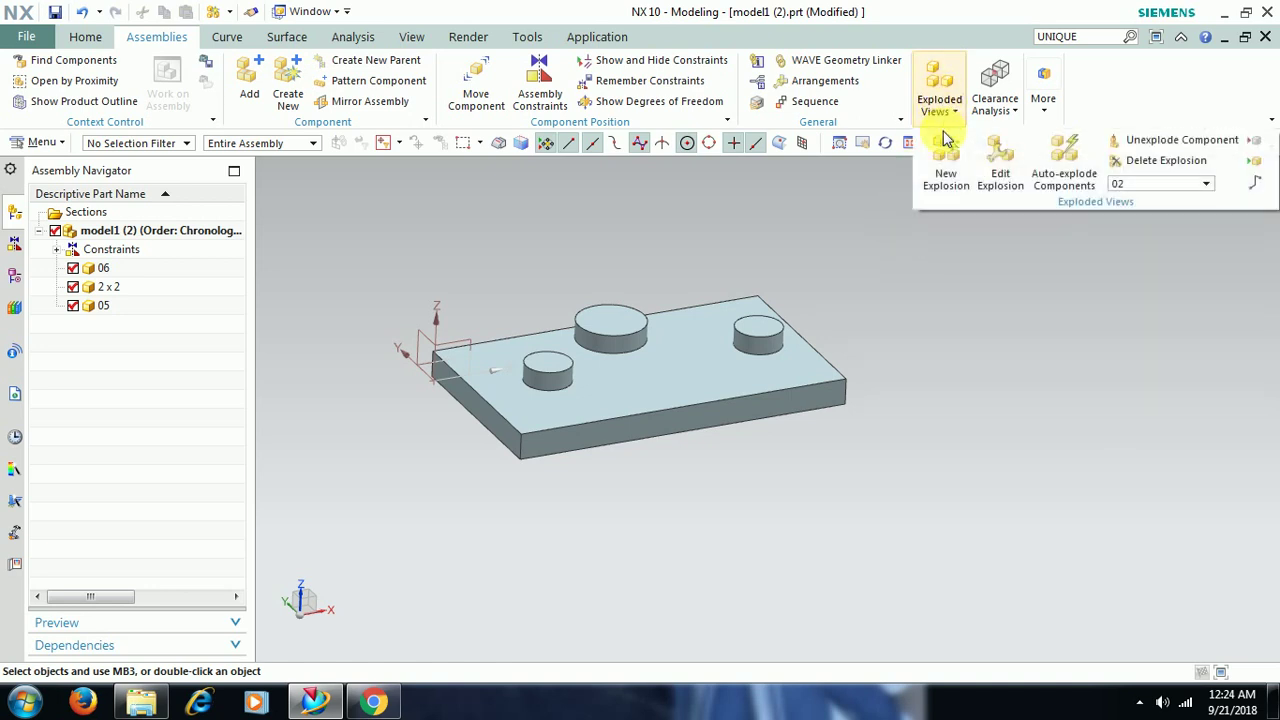
left_click(1160, 190)
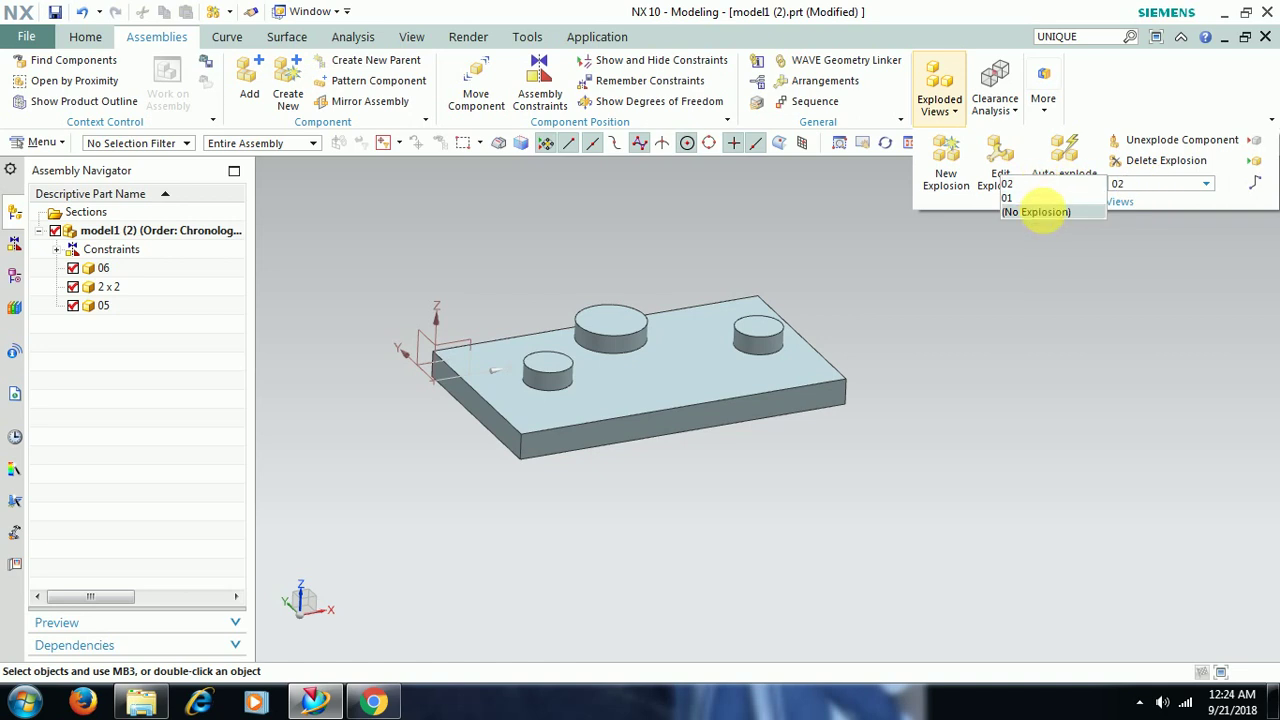
left_click(1040, 211)
left_click(792, 370)
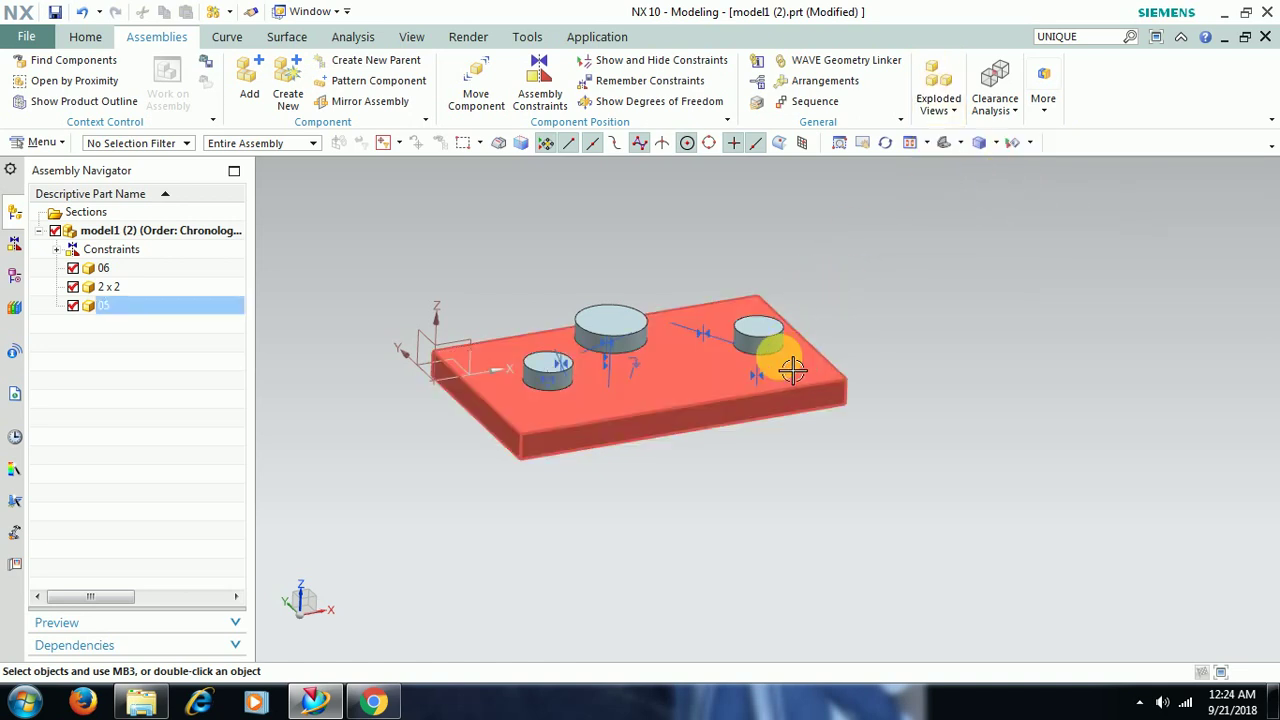
key("Escape")
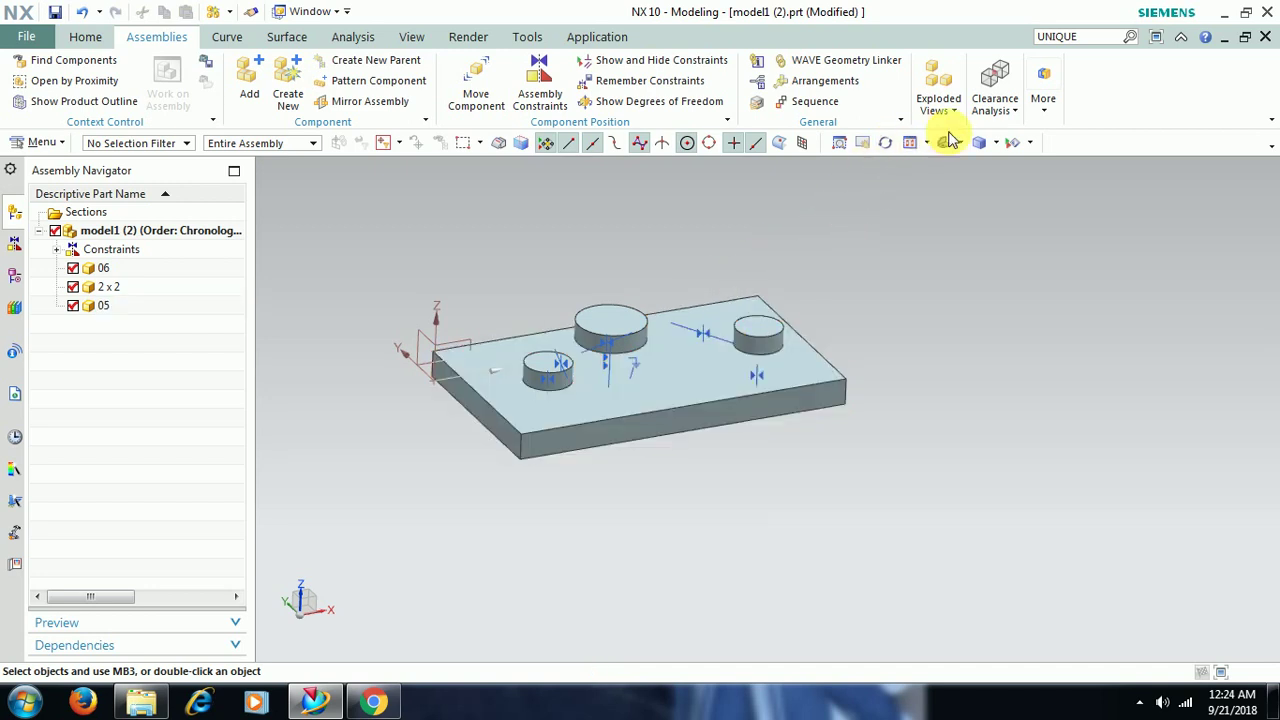
Make explosion 01 the current explosion and start Edit Explosion.
left_click(940, 100)
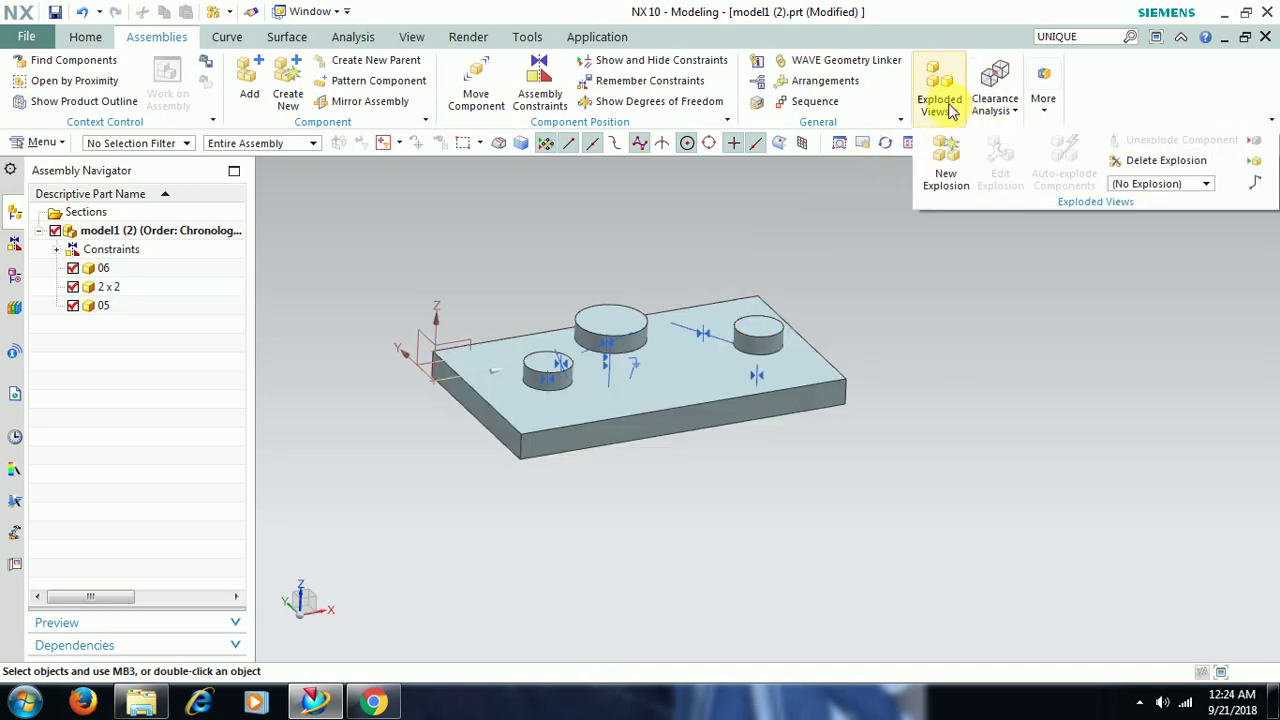
left_click(1130, 184)
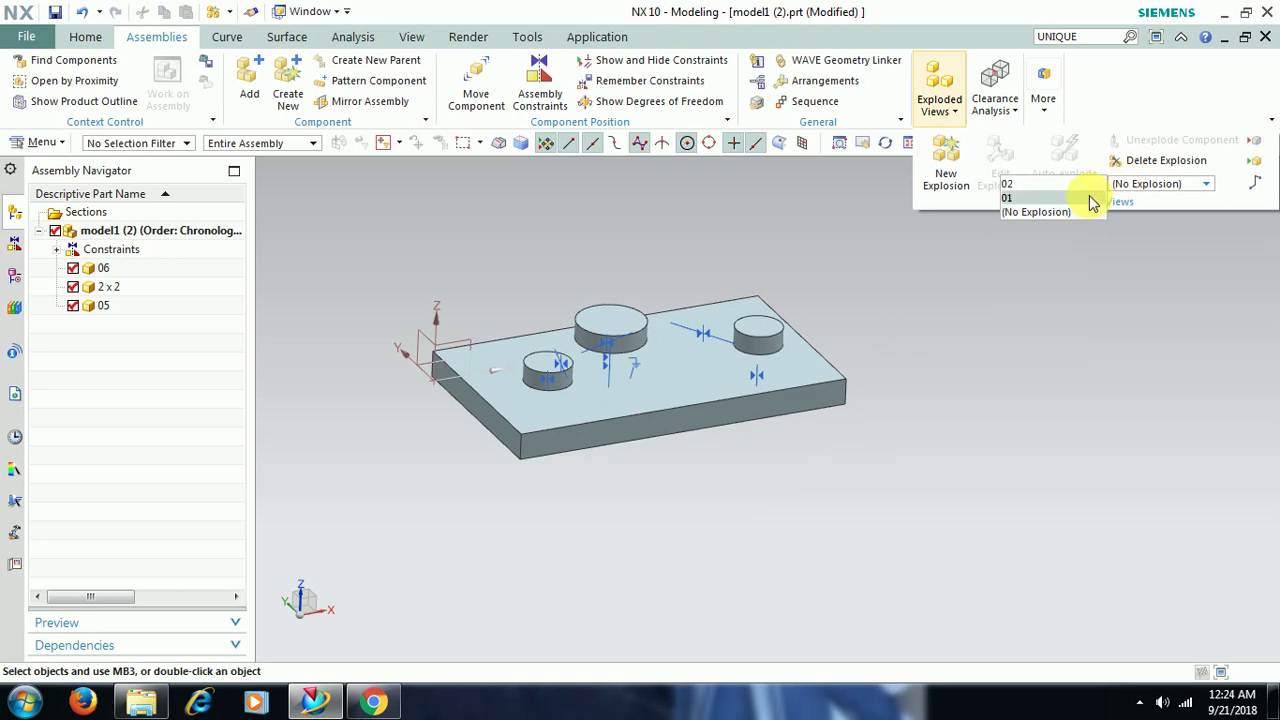
left_click(1093, 199)
left_click(945, 100)
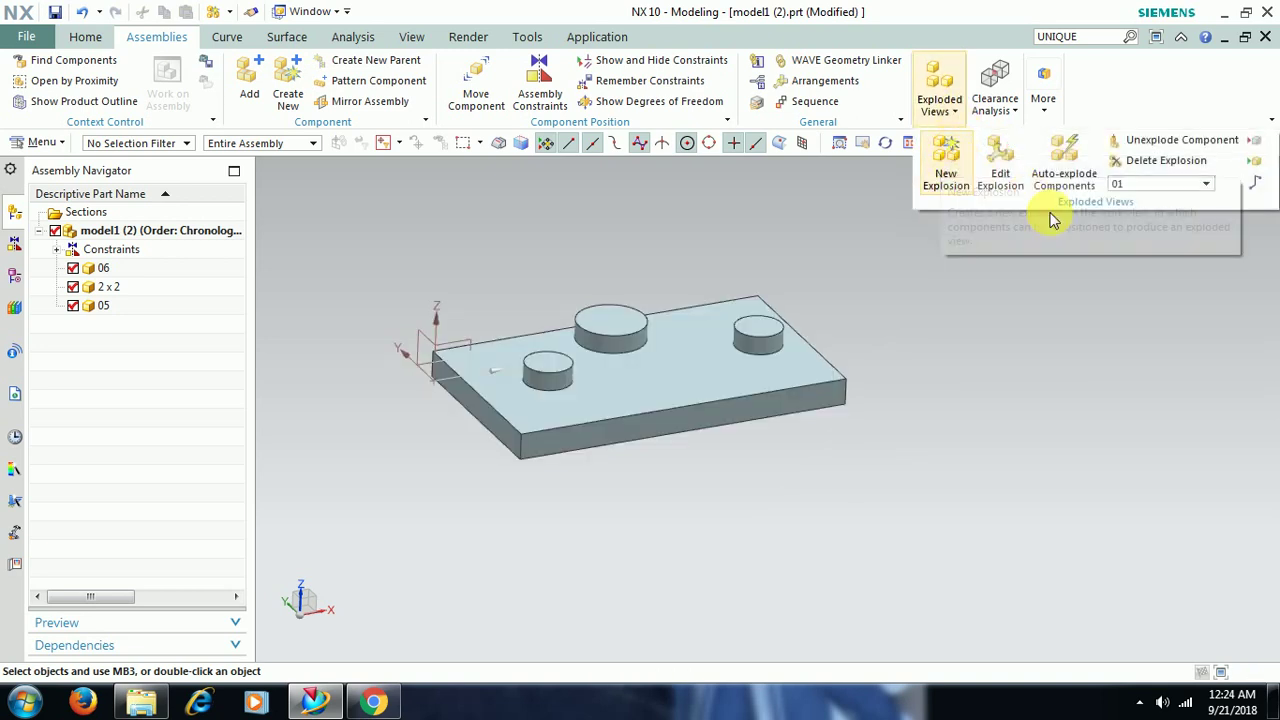
left_click(1007, 173)
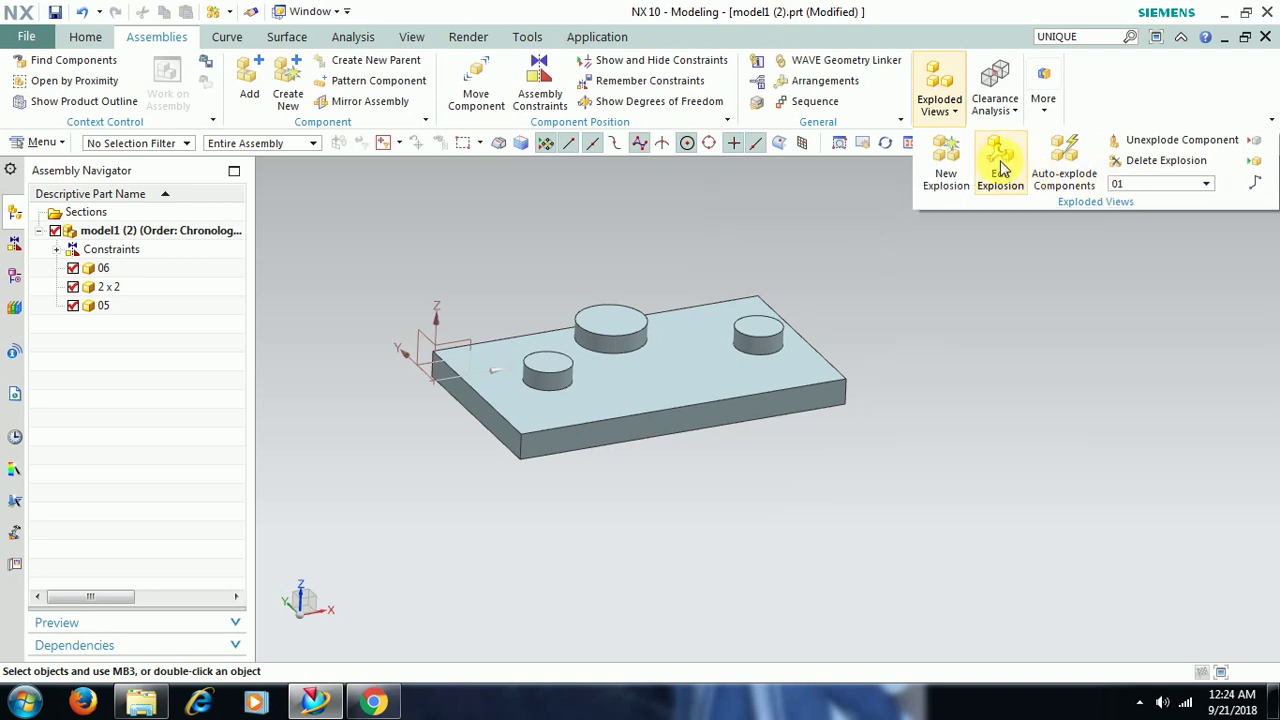
In explosion 01, lift the front-left pin 49 mm straight up out of the plate.
left_click(1008, 174)
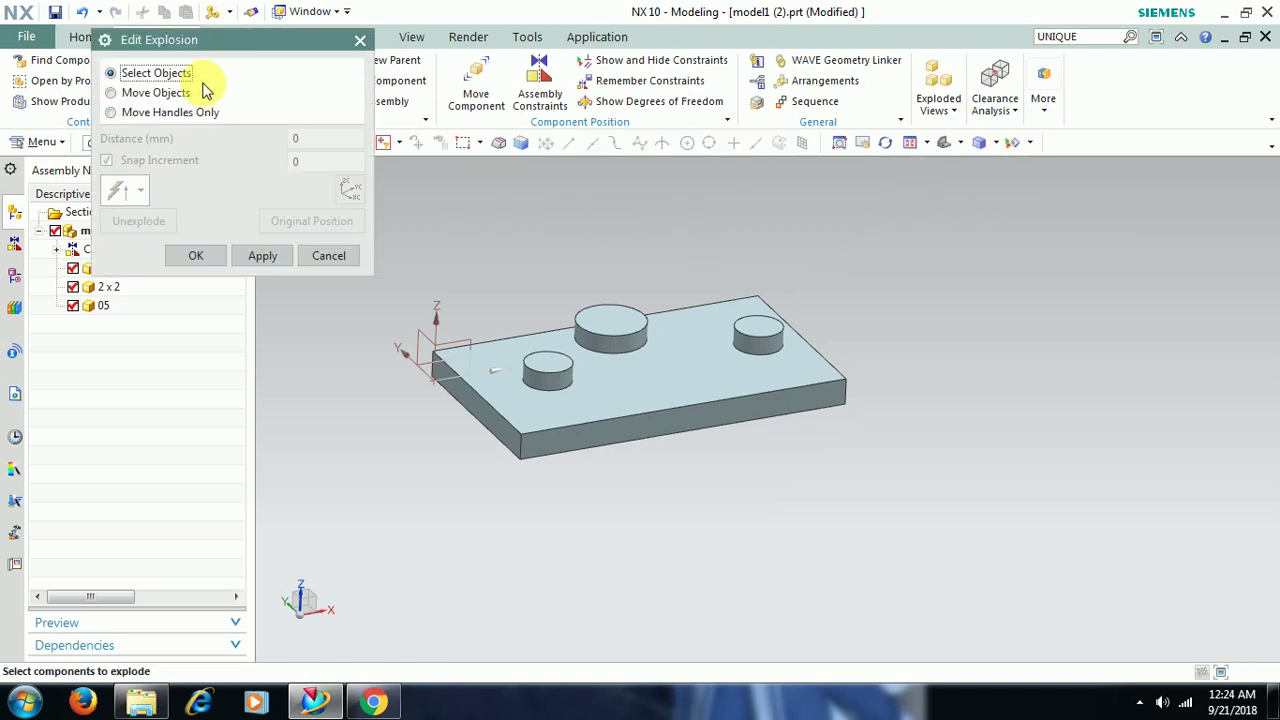
left_click(545, 370)
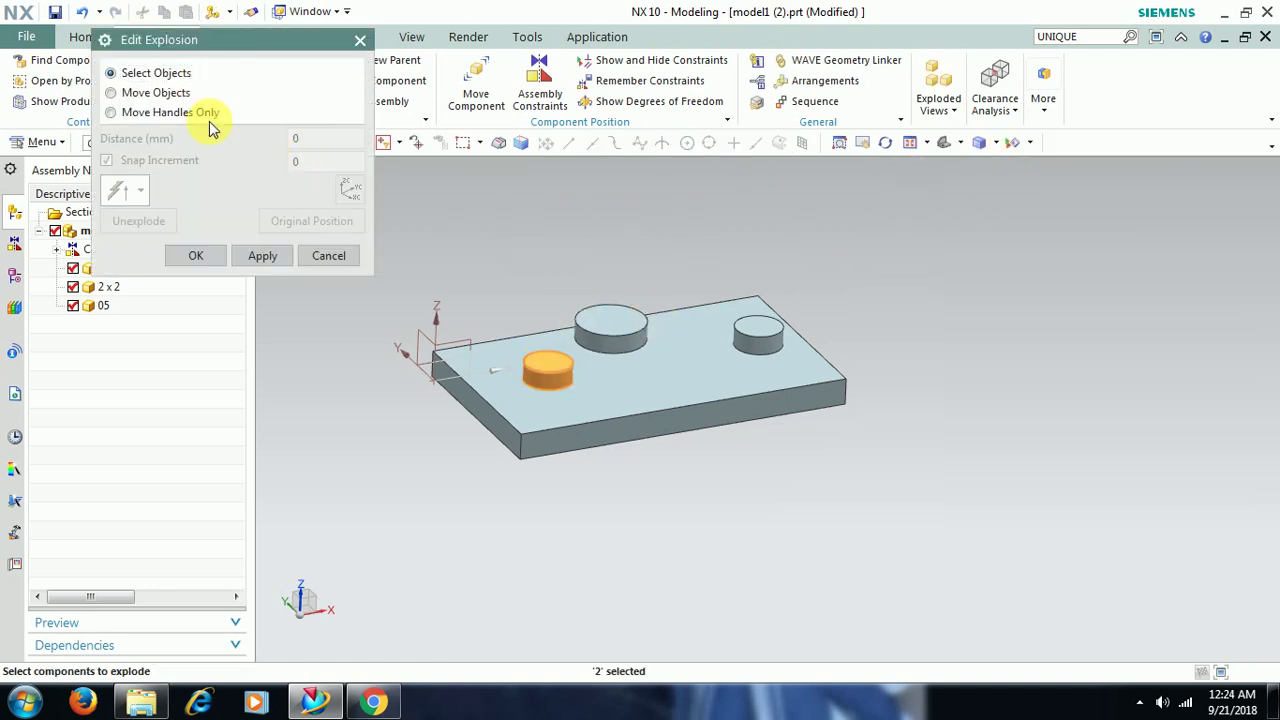
left_click(155, 92)
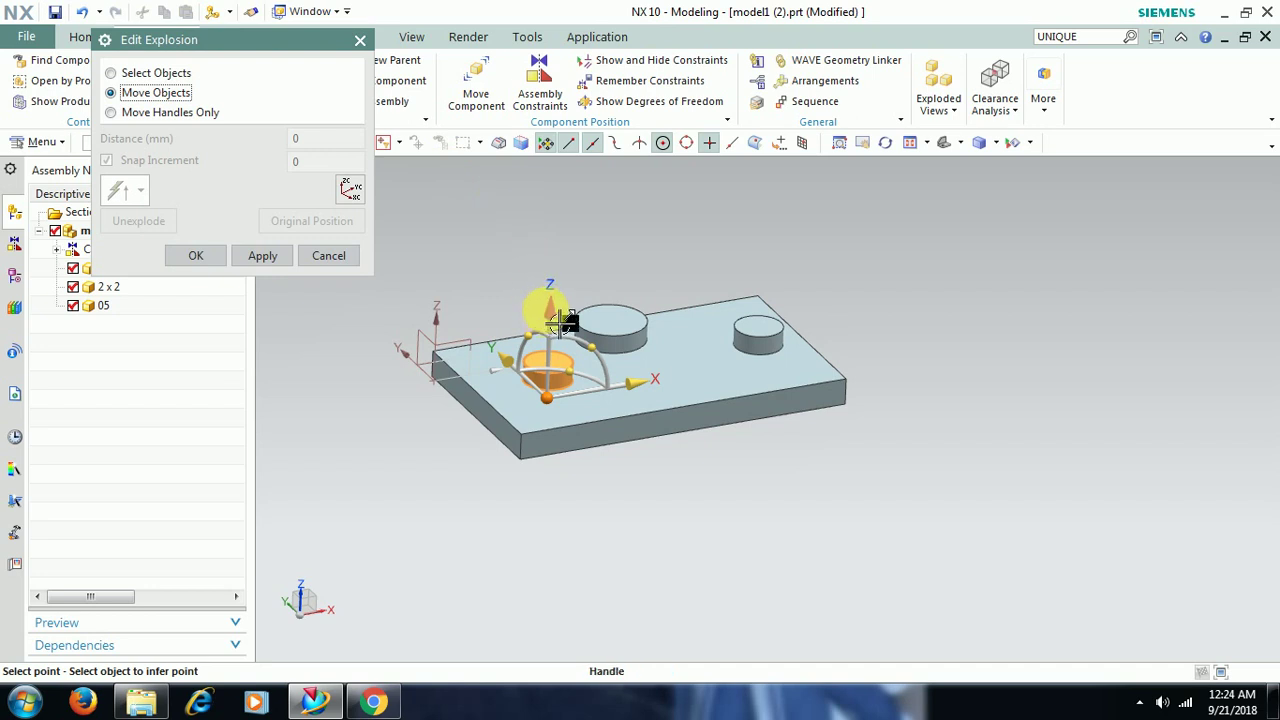
left_click_drag(543, 298, 558, 200)
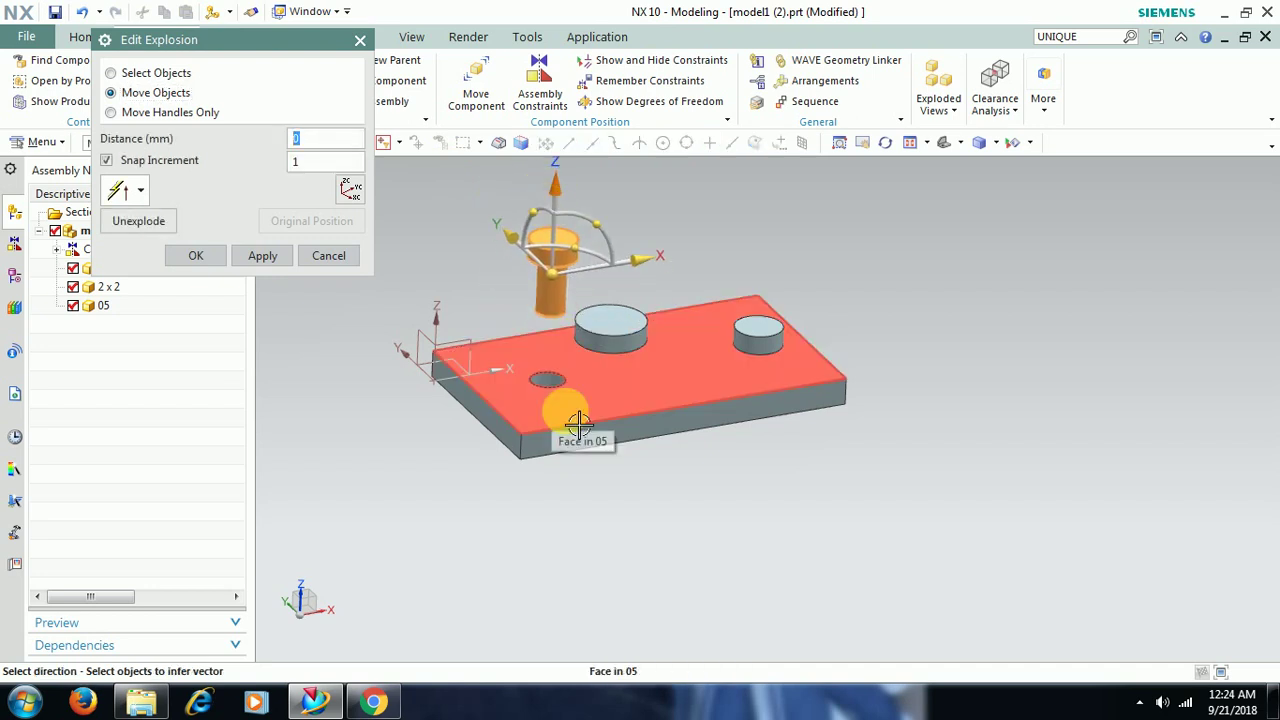
mouse_move(628, 337)
middle_mouse_down()
mouse_move(634, 349)
mouse_move(634, 320)
middle_mouse_up()
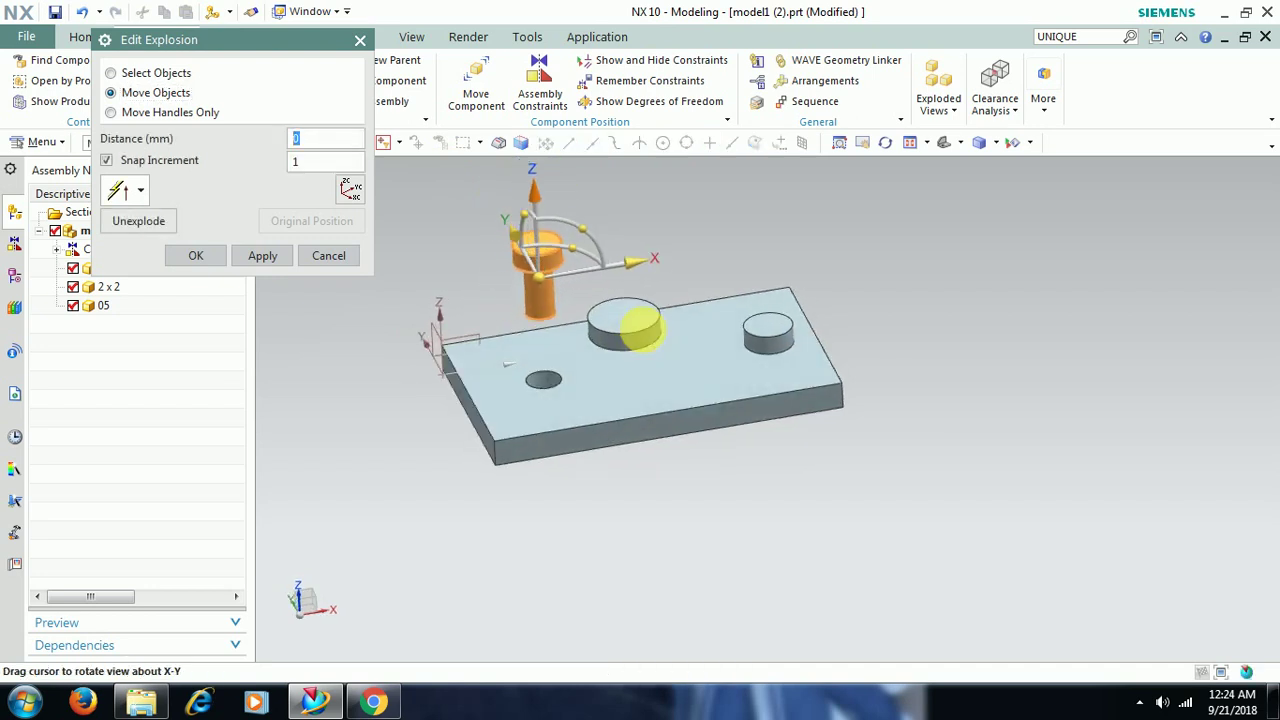
left_click(195, 256)
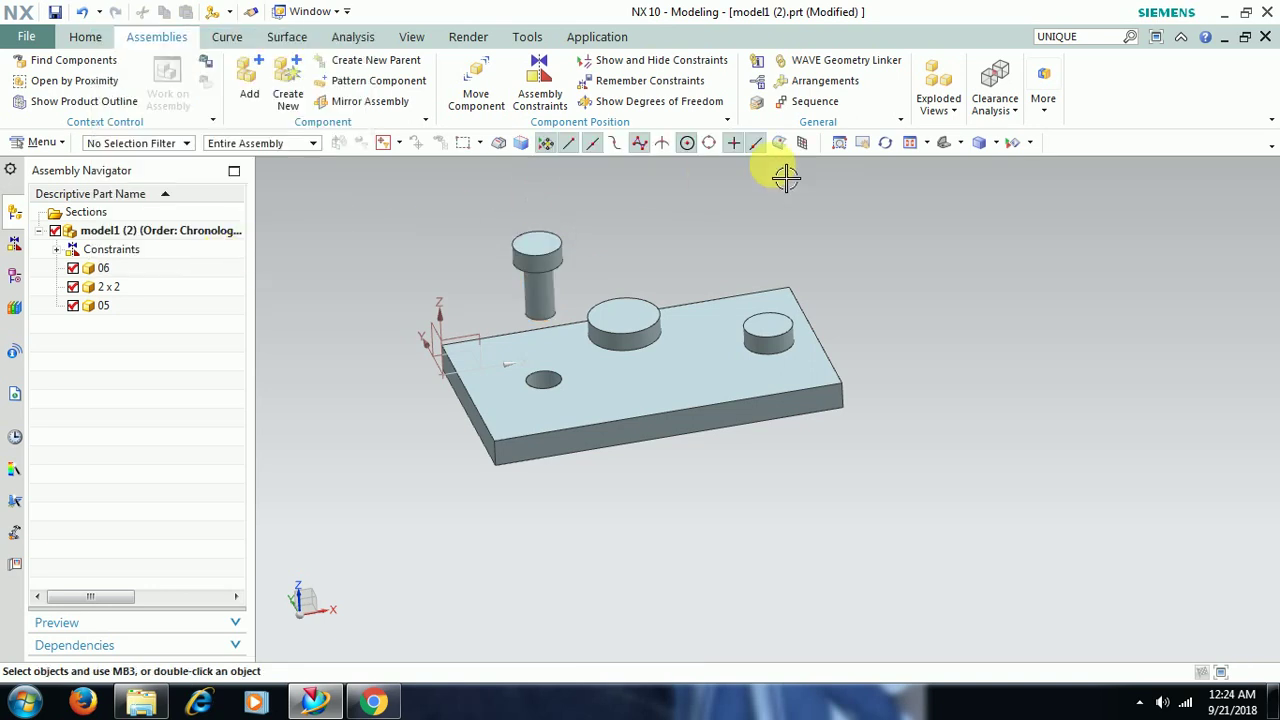
left_click(955, 108)
left_click(996, 100)
left_click(938, 92)
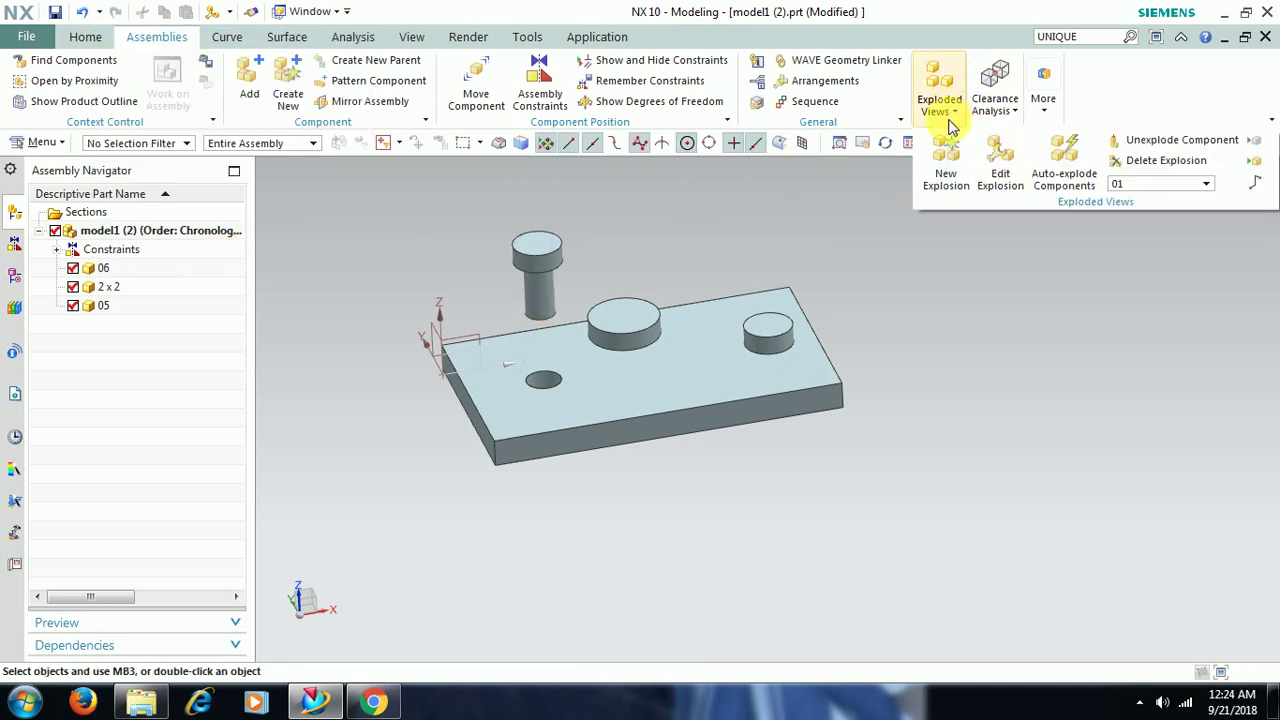
Drop the middle and right pins 40 mm below the plate.
left_click(997, 168)
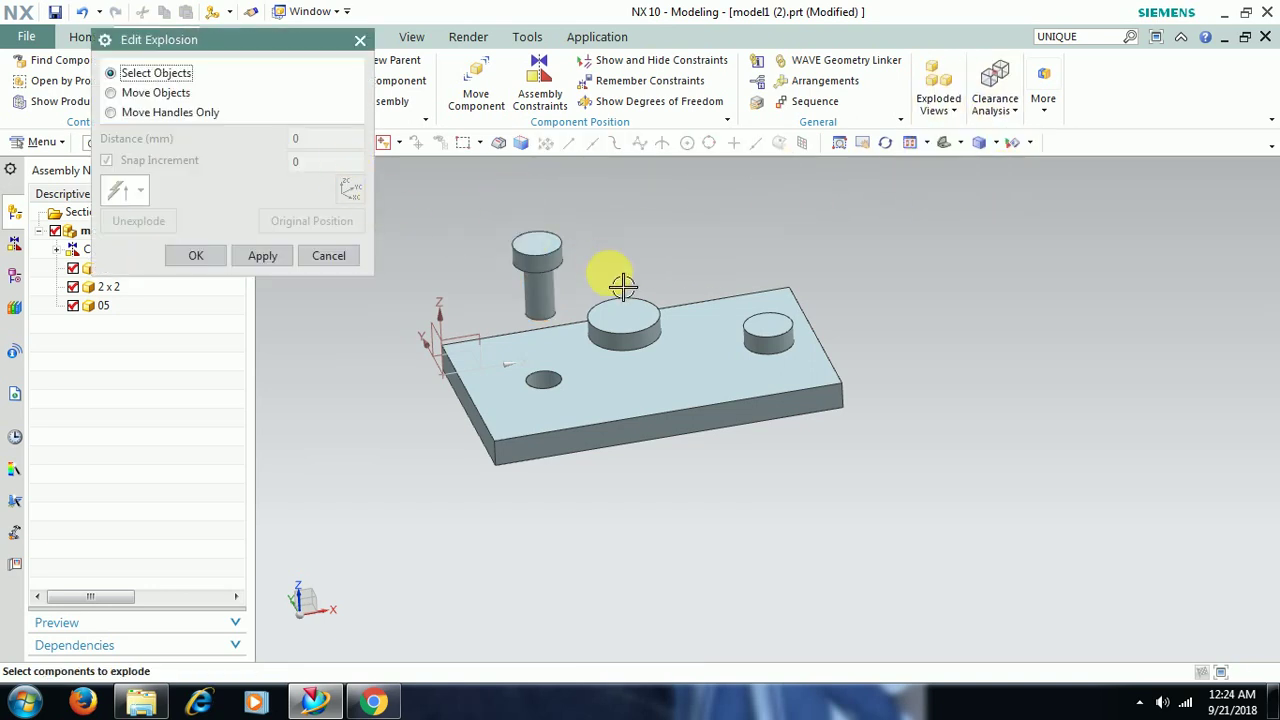
left_click(638, 323)
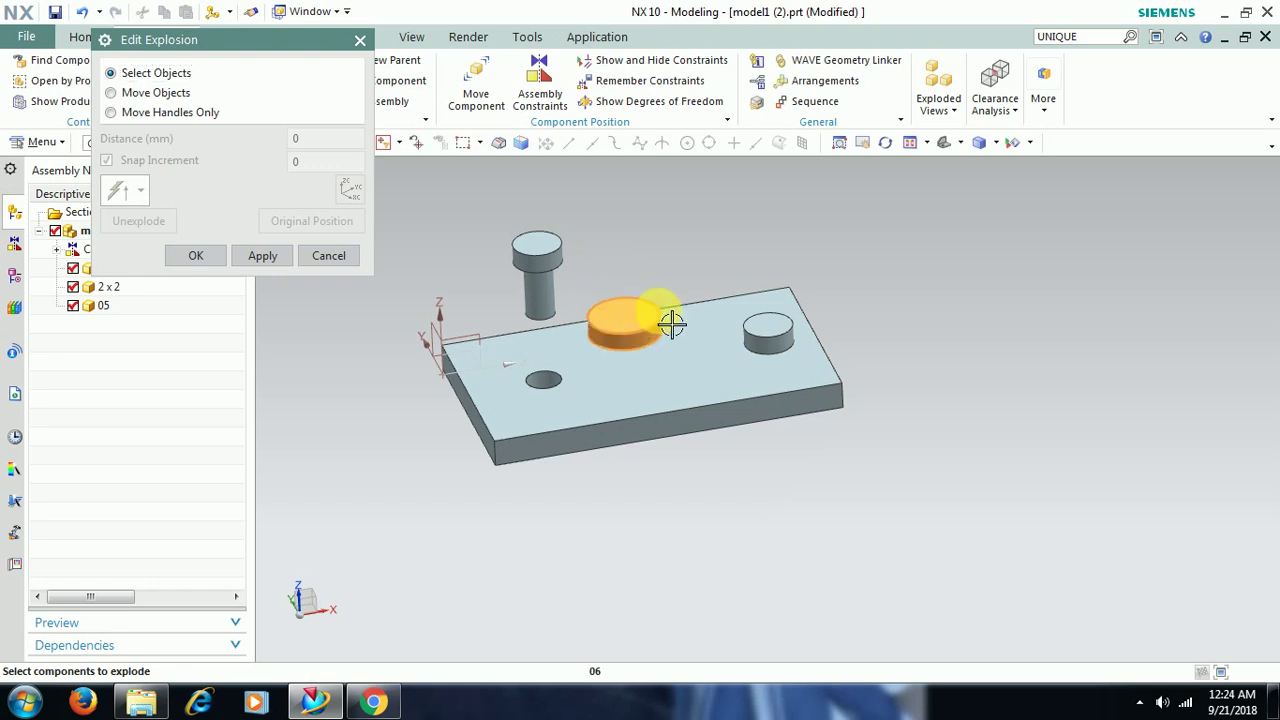
left_click(762, 337)
left_click(150, 93)
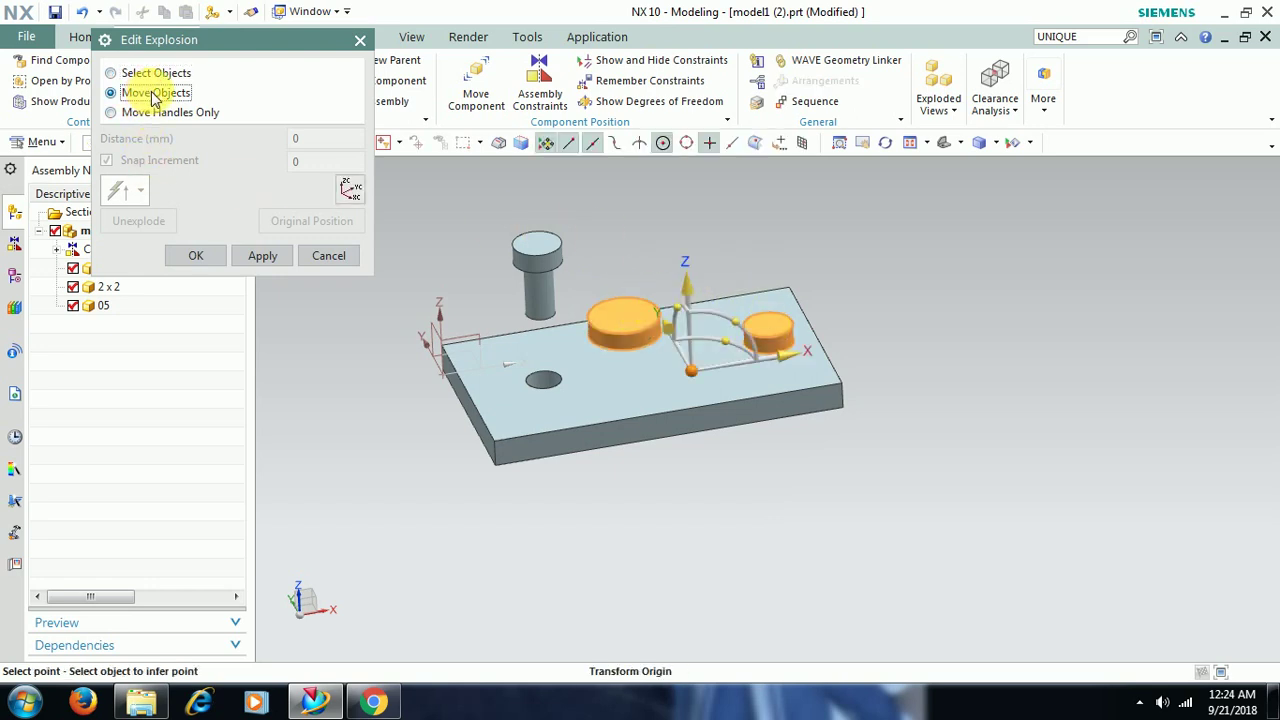
left_click_drag(707, 299, 716, 430)
middle_click_drag(686, 357, 646, 371)
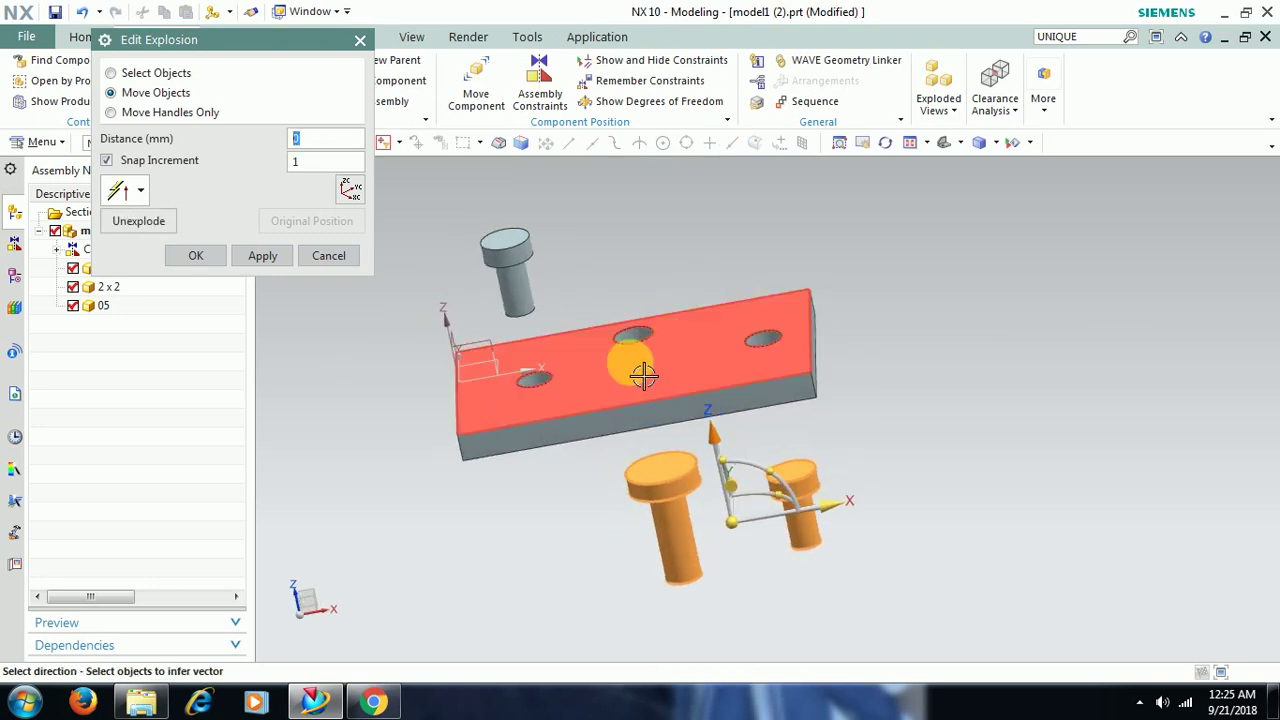
left_click(195, 255)
mouse_move(851, 300)
middle_mouse_down()
mouse_move(883, 311)
mouse_move(872, 298)
middle_mouse_up()
Shift plate 05 41 mm along X, clear of the pins.
left_click(962, 117)
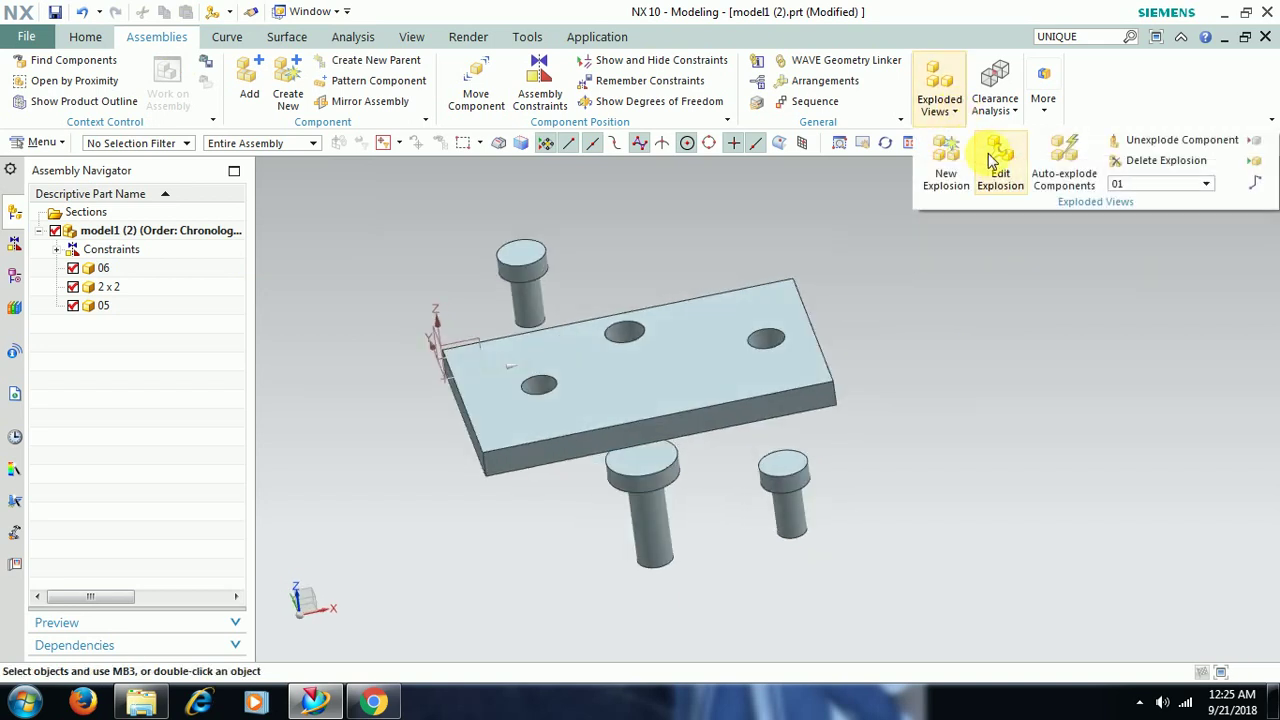
left_click(993, 168)
left_click(680, 349)
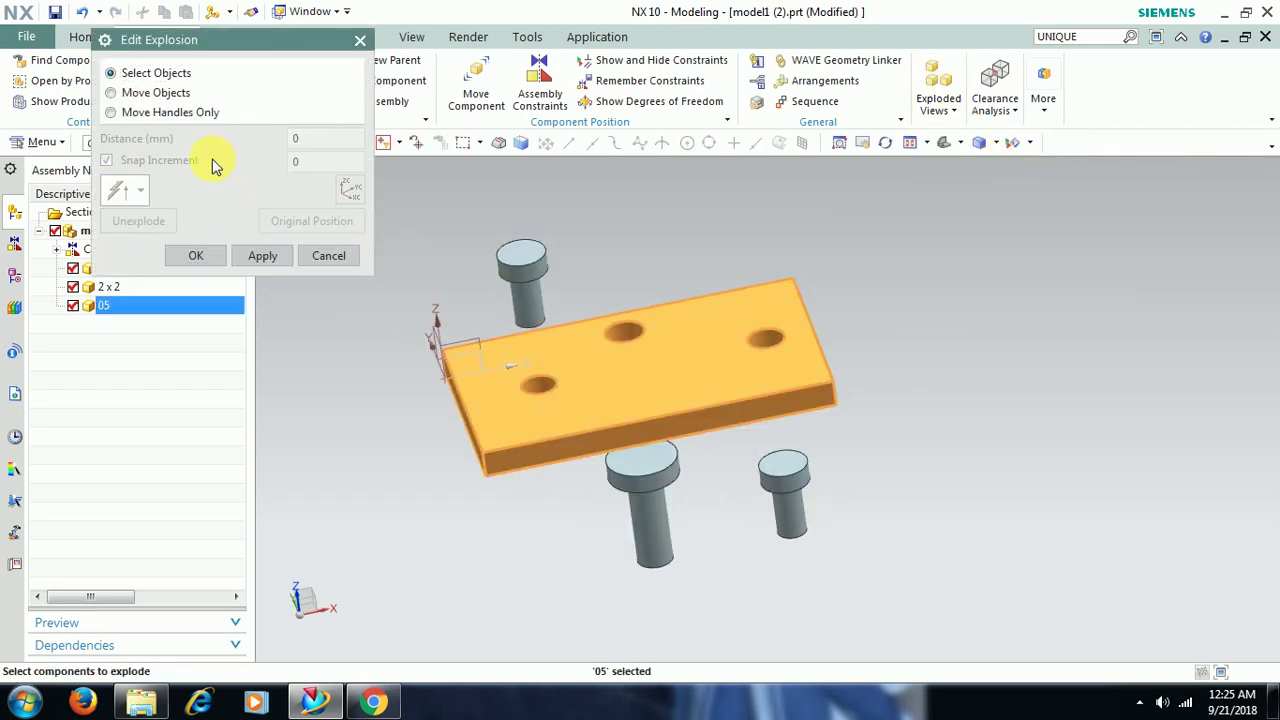
left_click(111, 92)
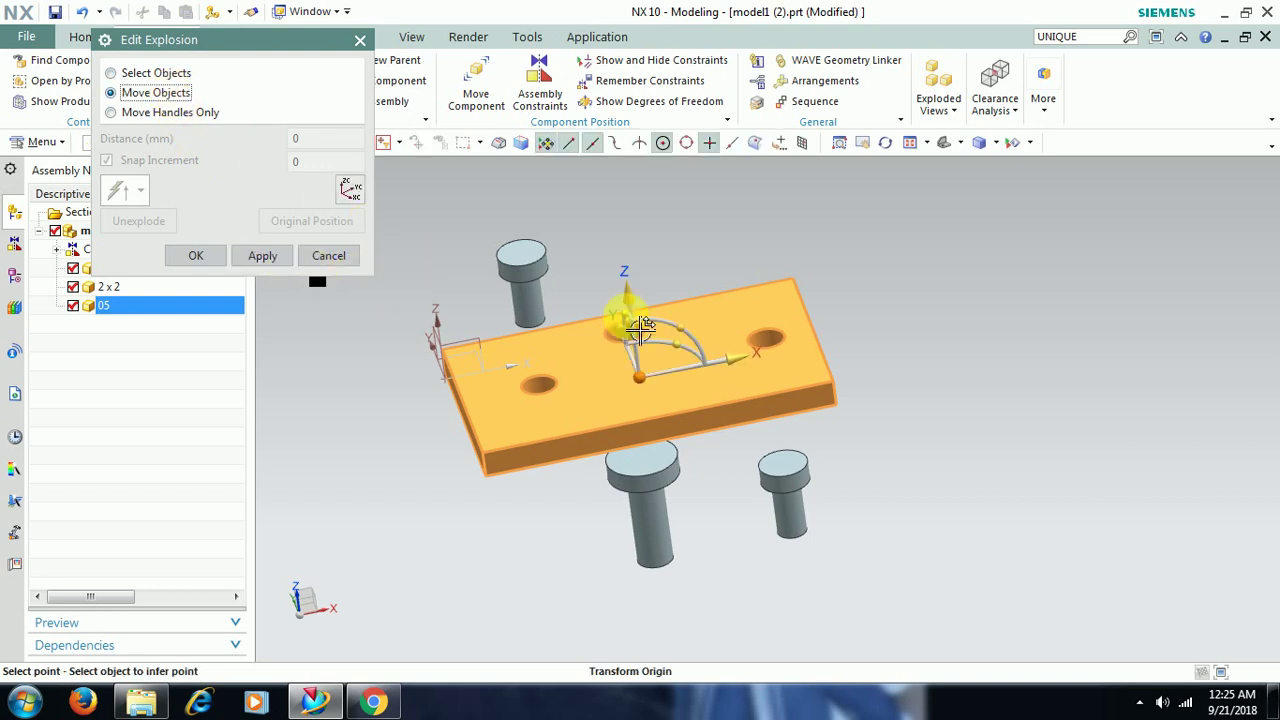
left_click_drag(738, 355, 990, 318)
left_click(197, 257)
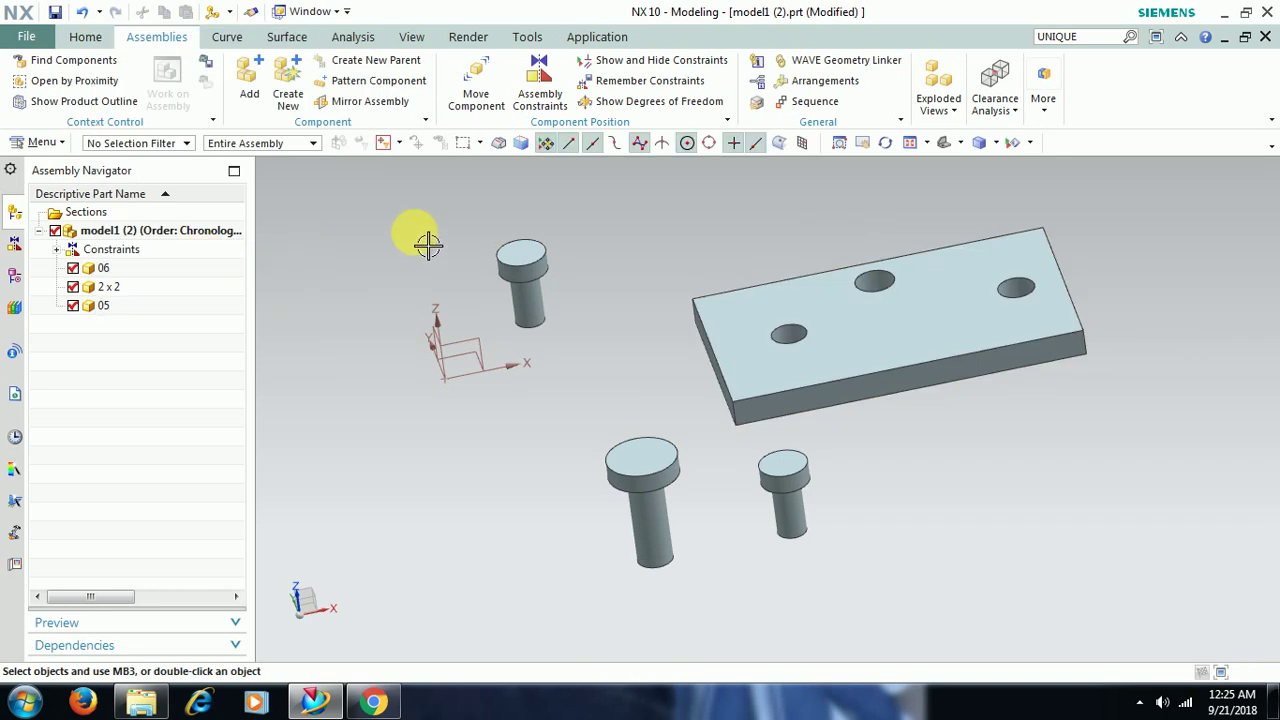
Compare the assembly with No Explosion and with explosion 01.
left_click(955, 108)
left_click(996, 100)
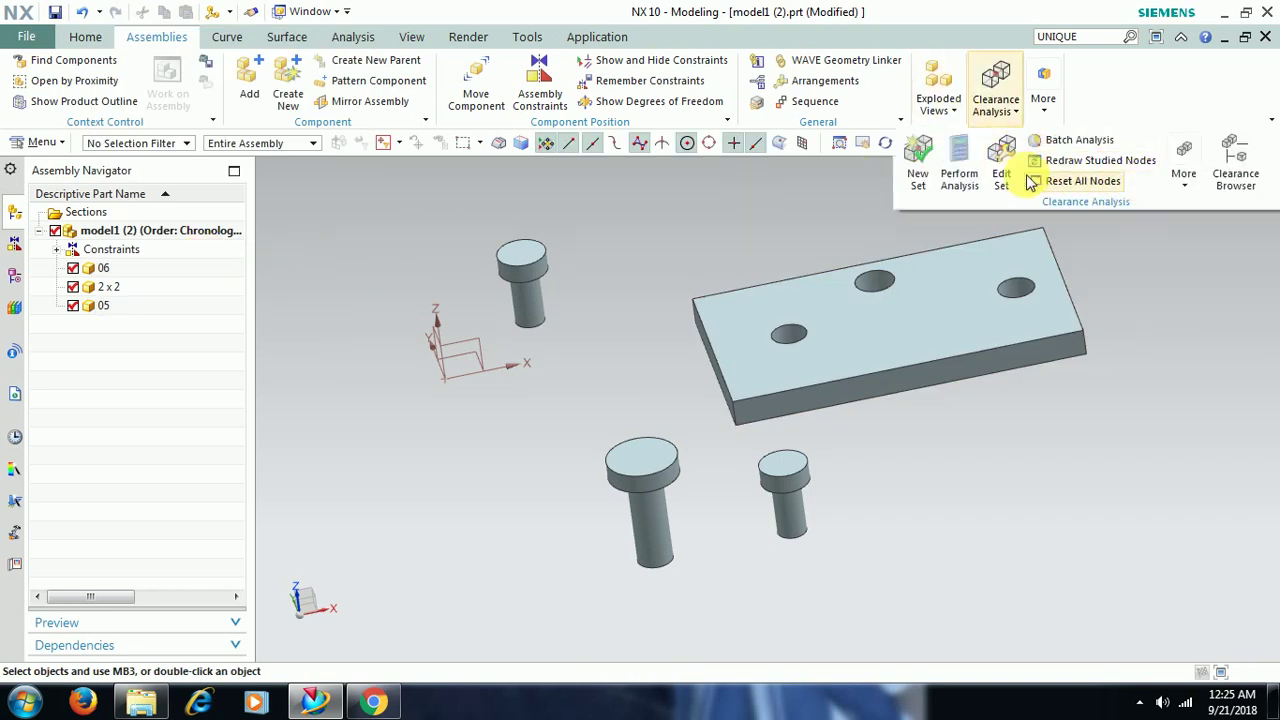
left_click(939, 100)
left_click(1145, 183)
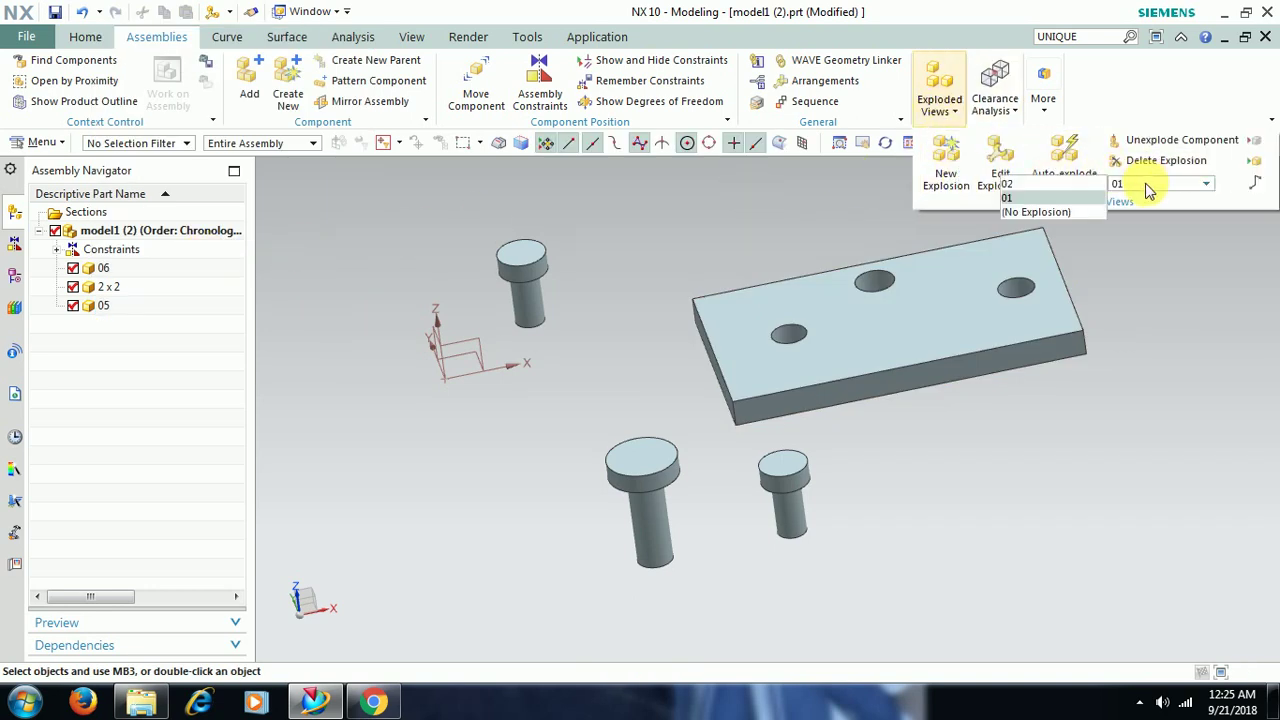
left_click(1052, 209)
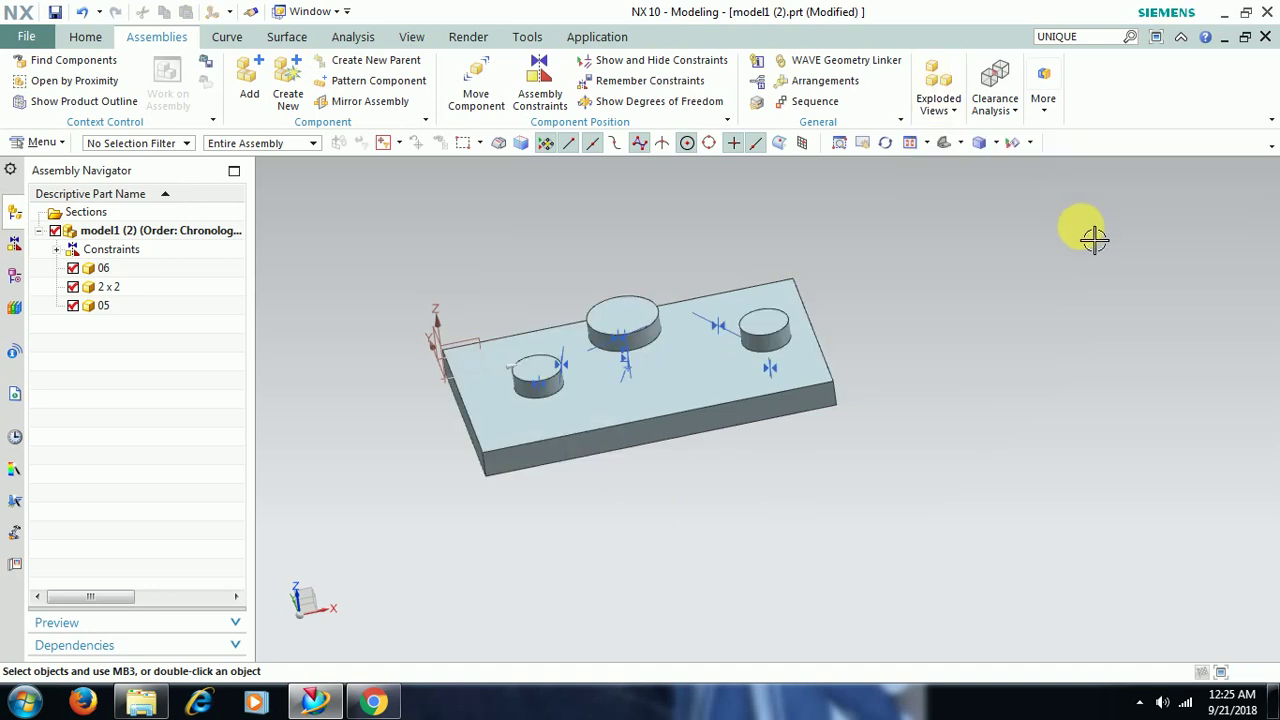
left_click(945, 105)
left_click(1145, 183)
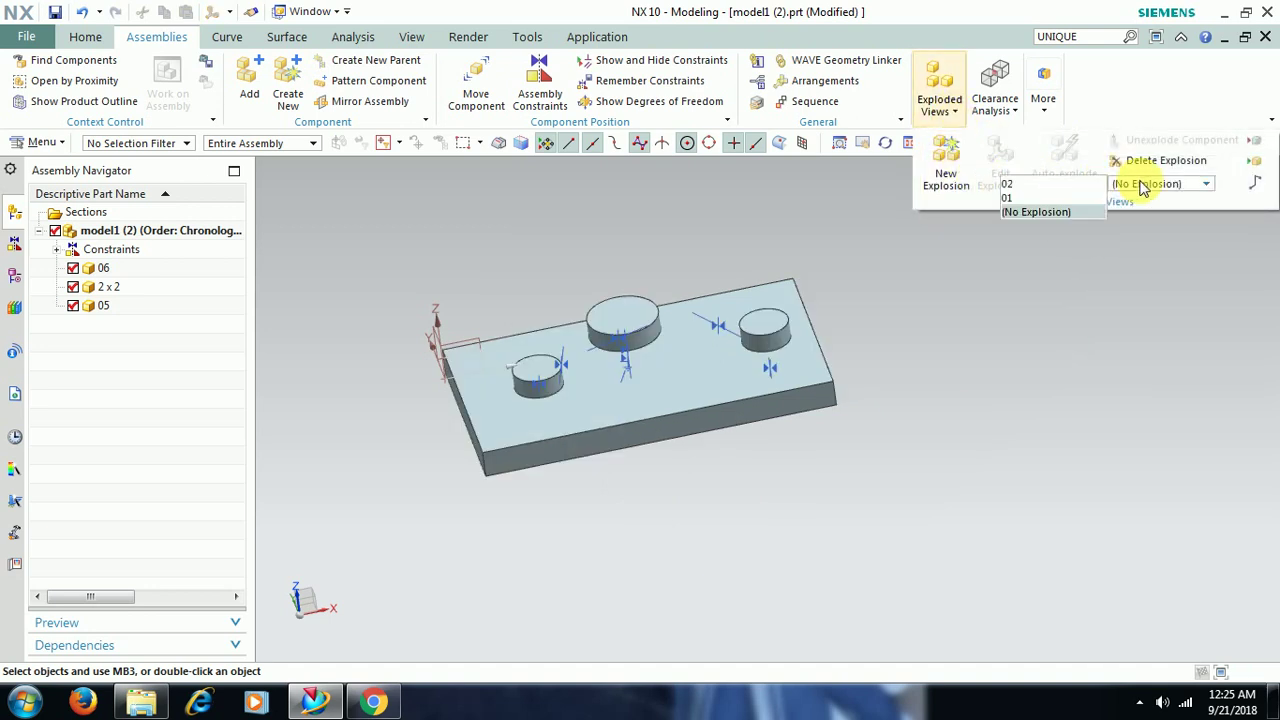
left_click(1075, 197)
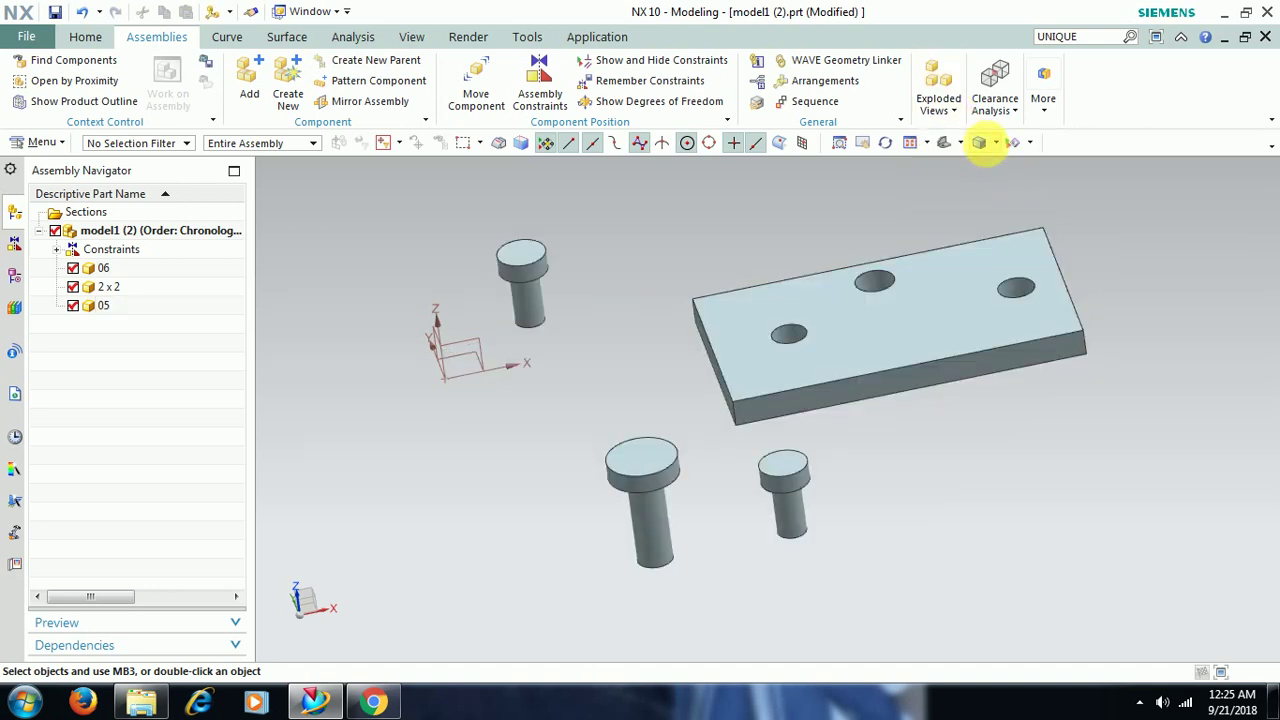
Make explosion 02 current and start Auto-explode Components.
left_click(955, 110)
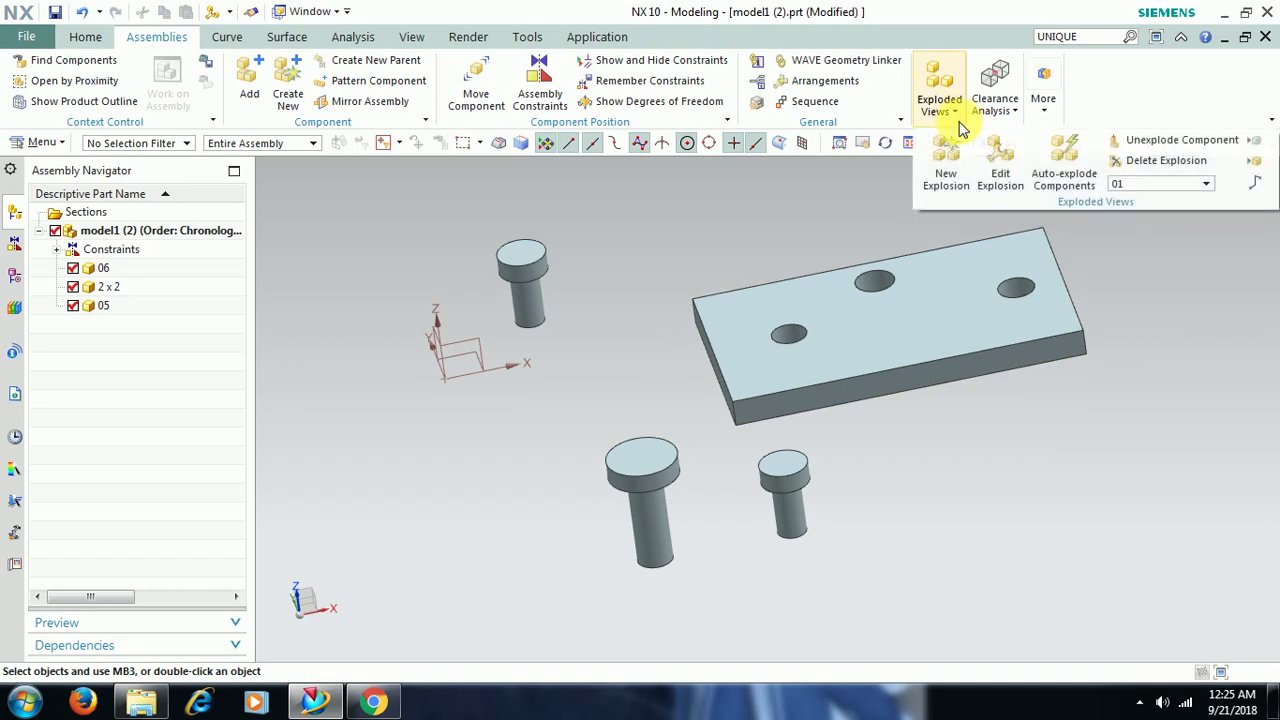
left_click(1120, 188)
left_click(1075, 184)
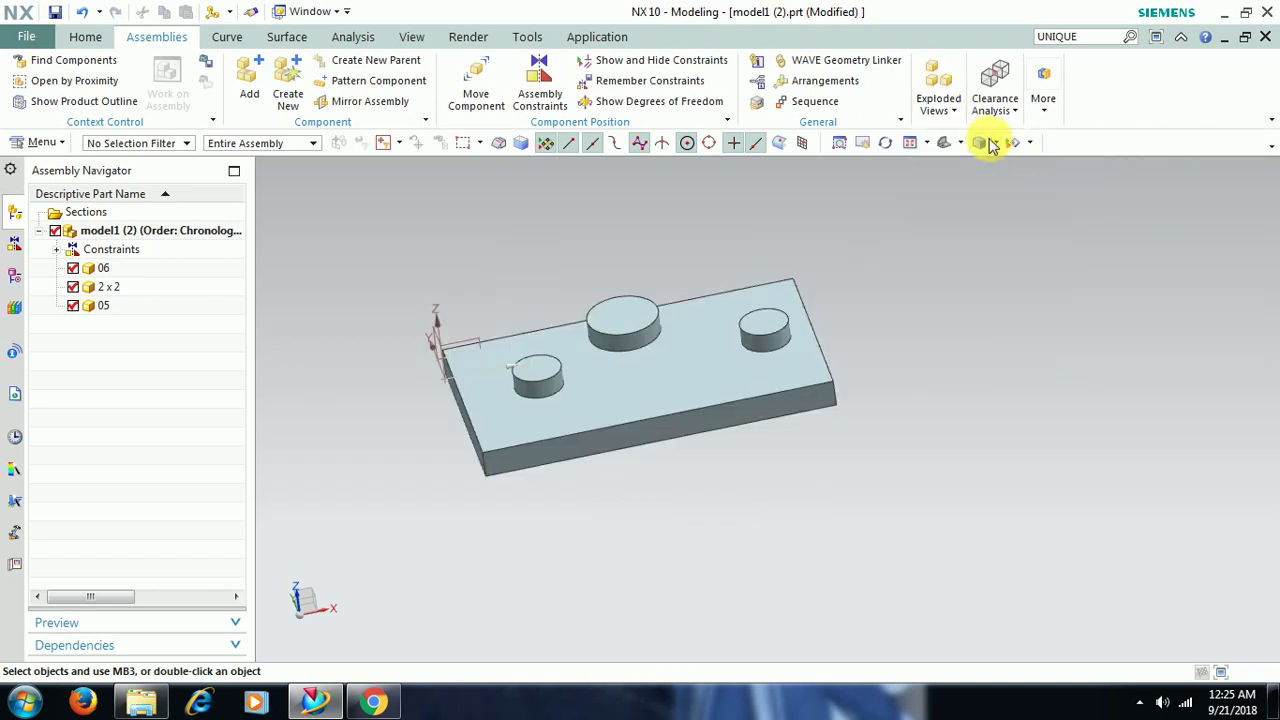
left_click(958, 112)
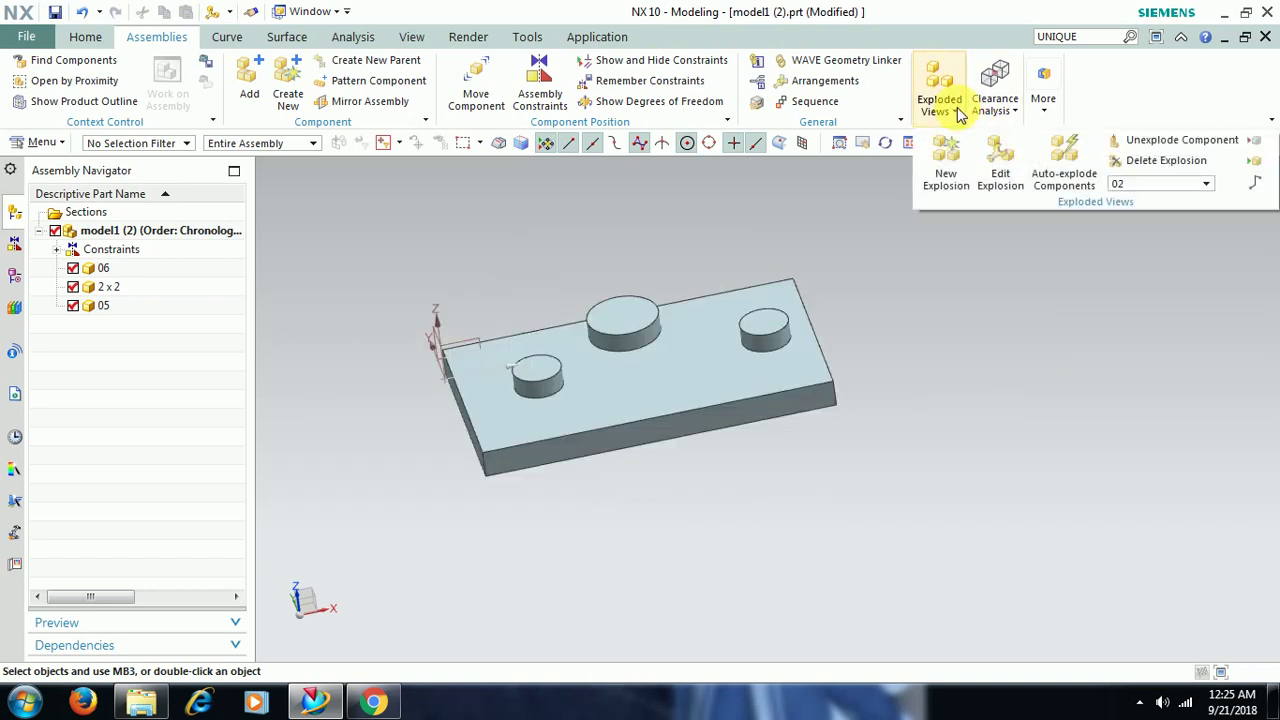
left_click(1066, 162)
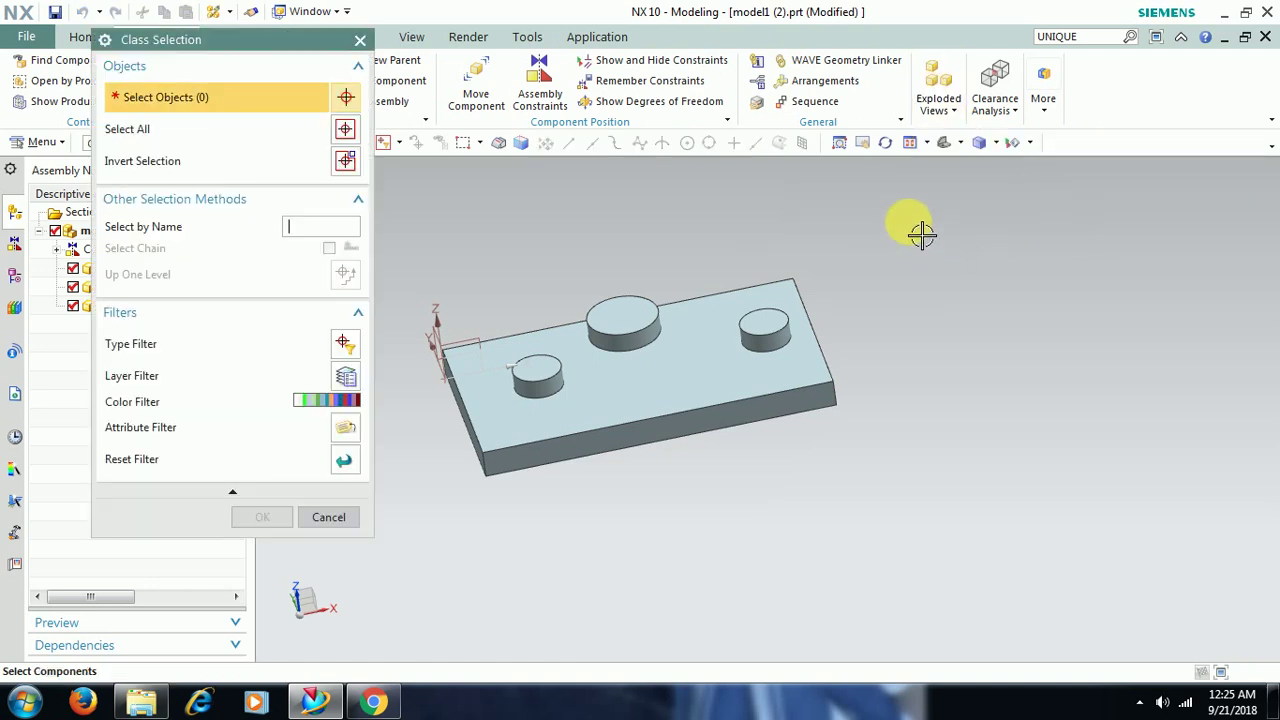
Auto-explode all three pins 50 mm upward and orbit to inspect the exposed holes.
left_click(537, 372)
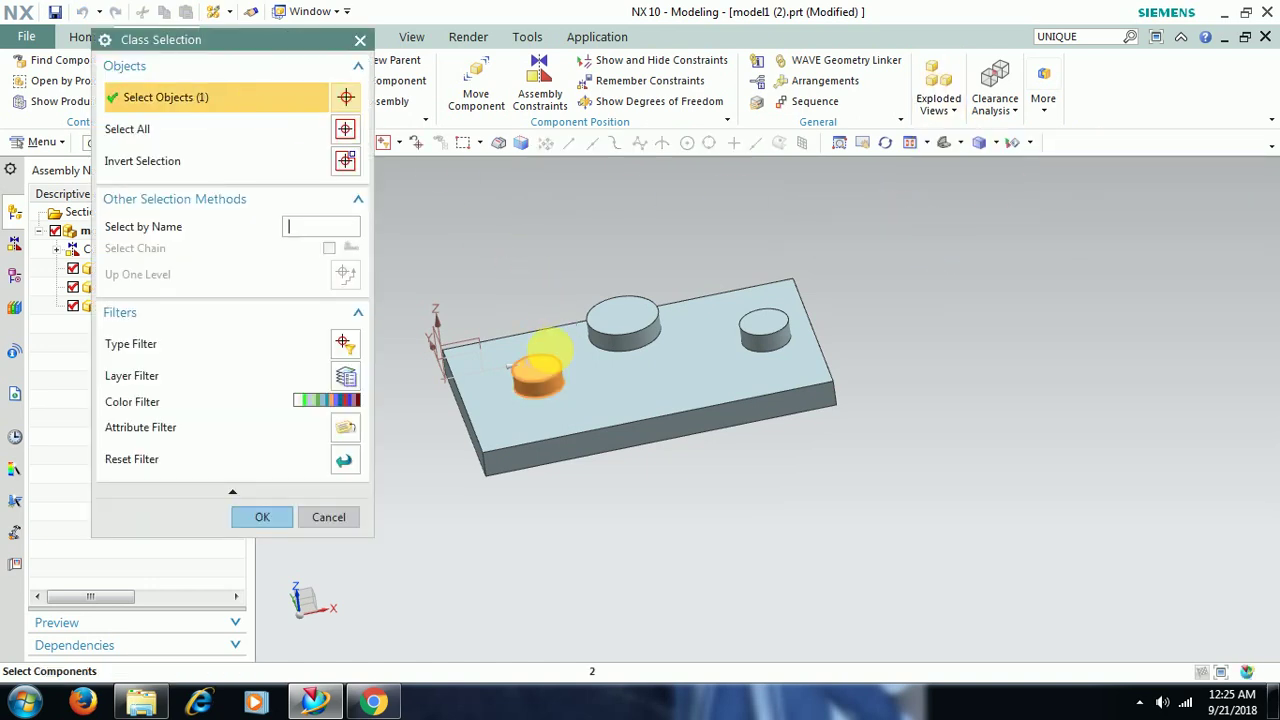
left_click(618, 320)
left_click(762, 334)
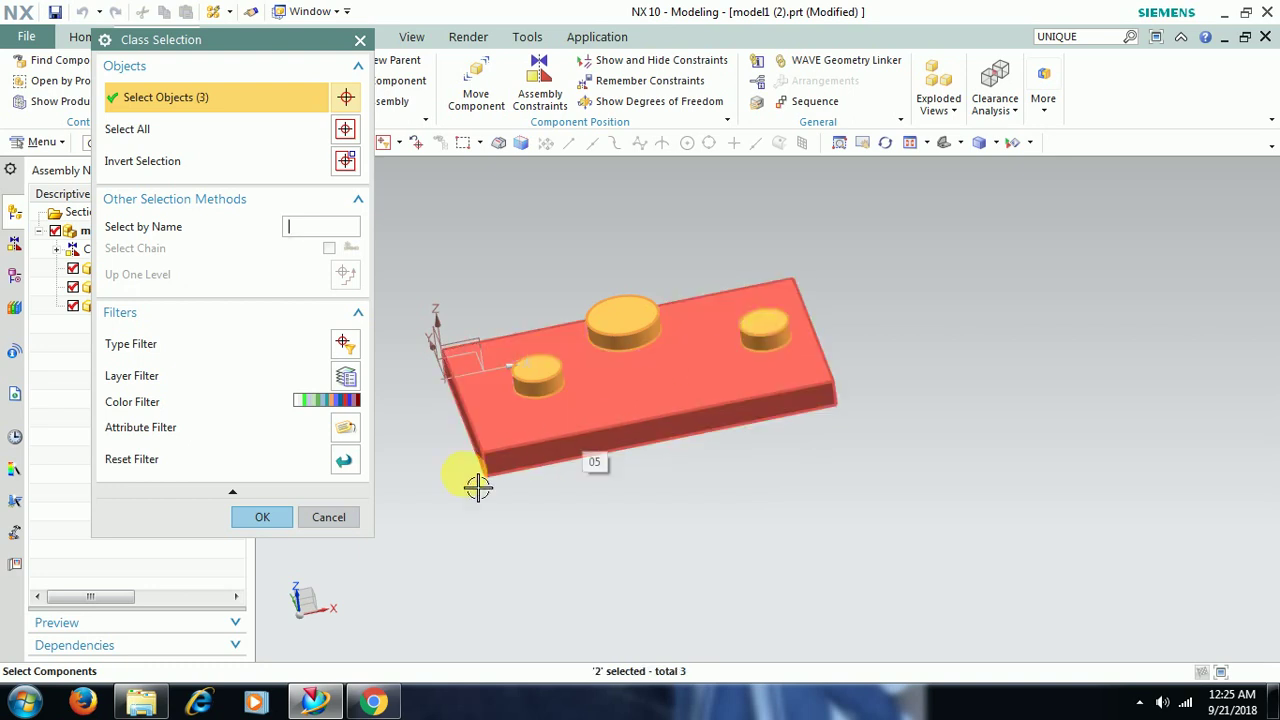
left_click(283, 523)
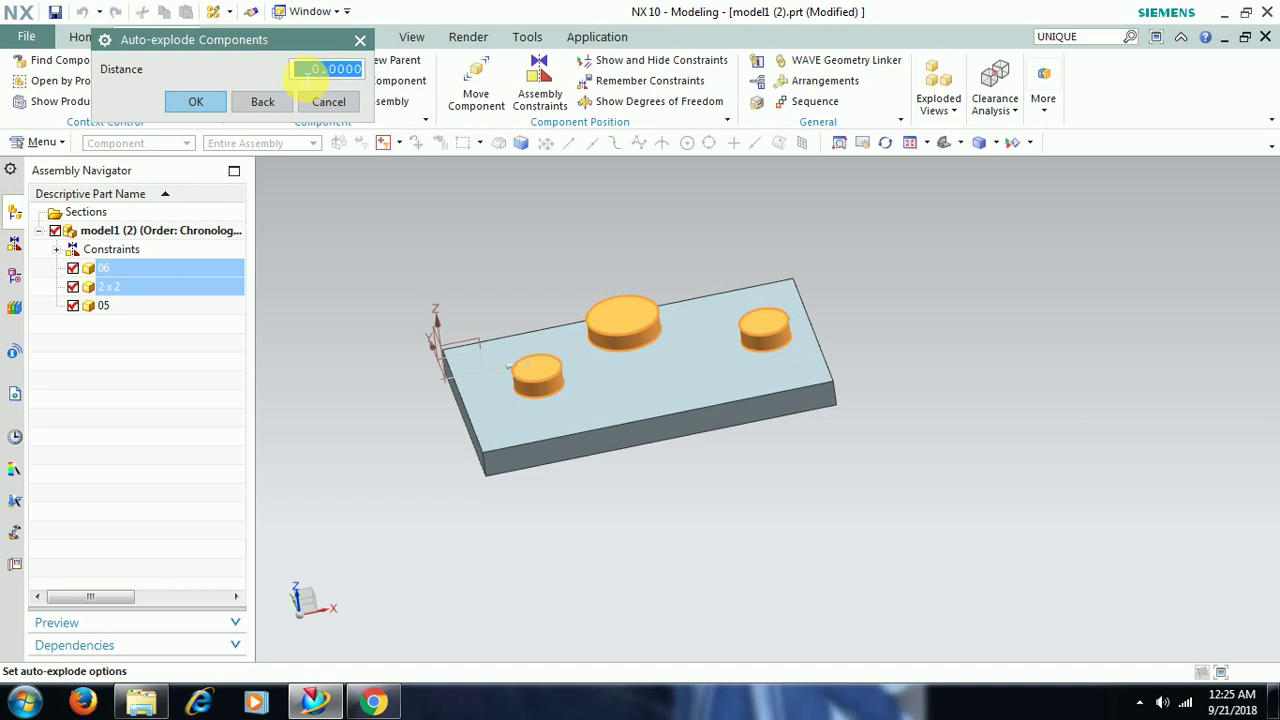
key("Return")
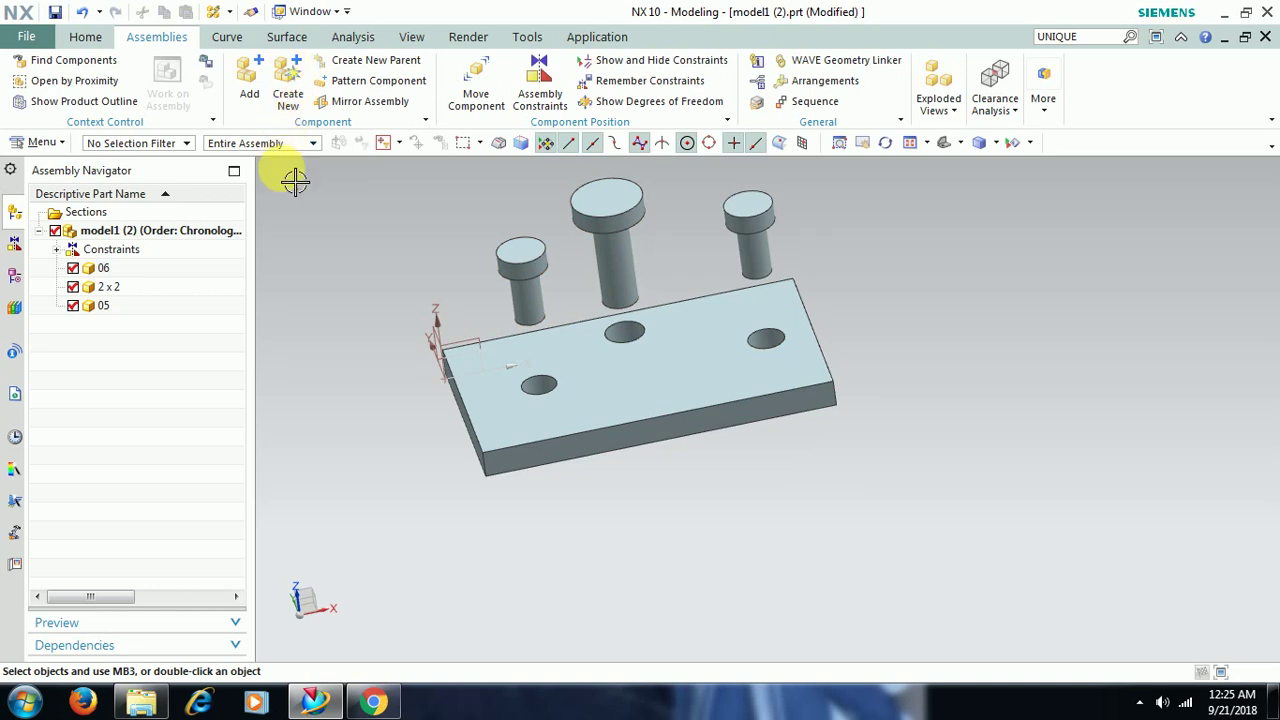
middle_click_drag(757, 351, 860, 342)
left_click(860, 342)
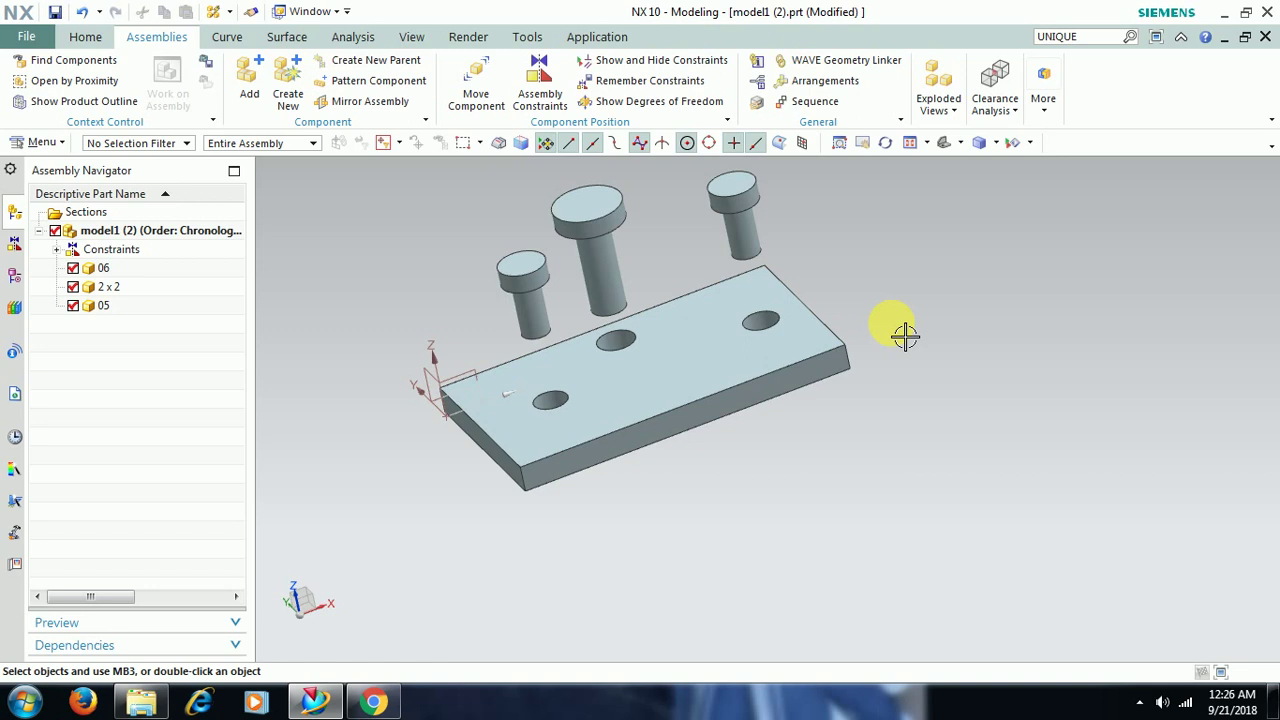
Switch the view to explosion 01, then back to No Explosion.
left_click(958, 116)
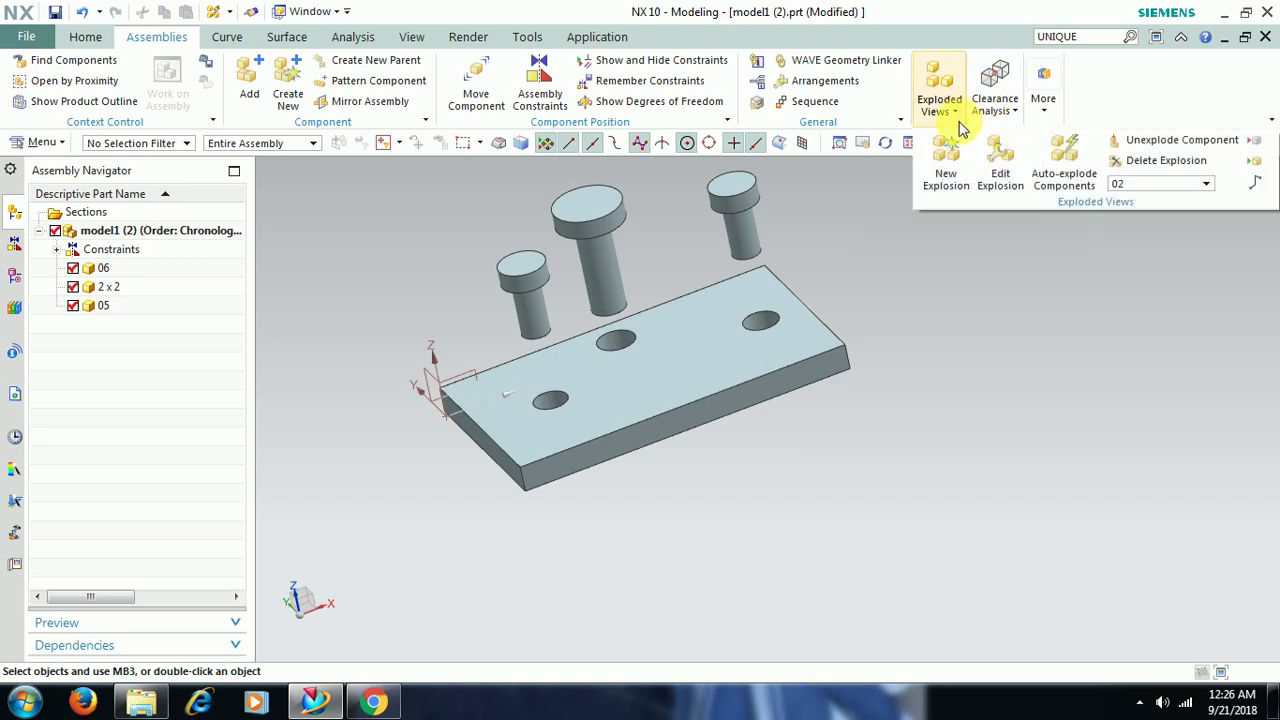
left_click(1144, 181)
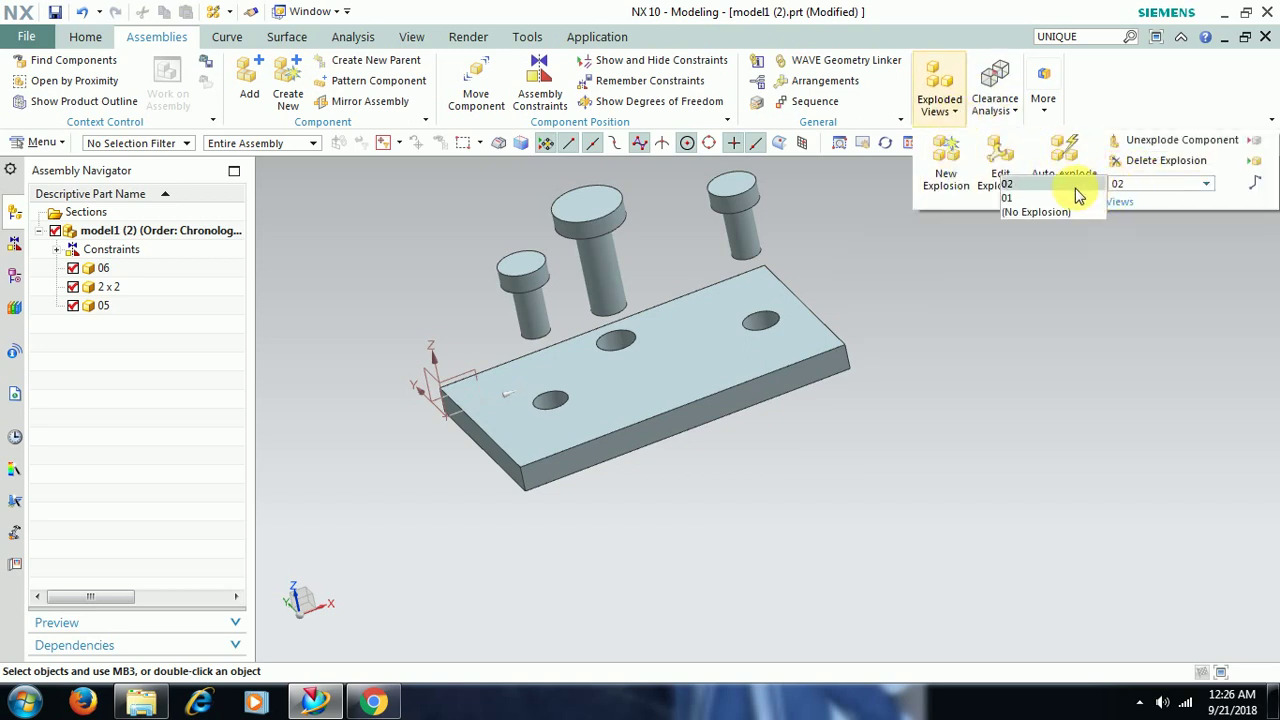
left_click(1050, 197)
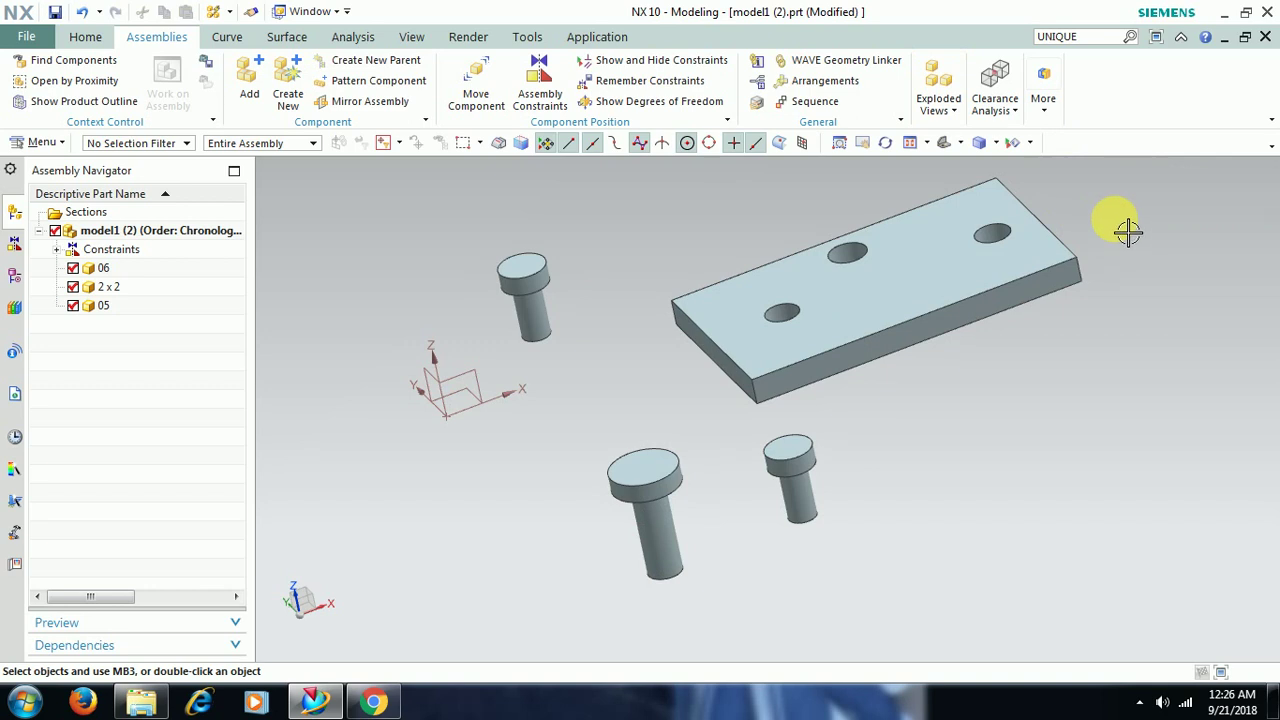
left_click(958, 120)
left_click(1160, 188)
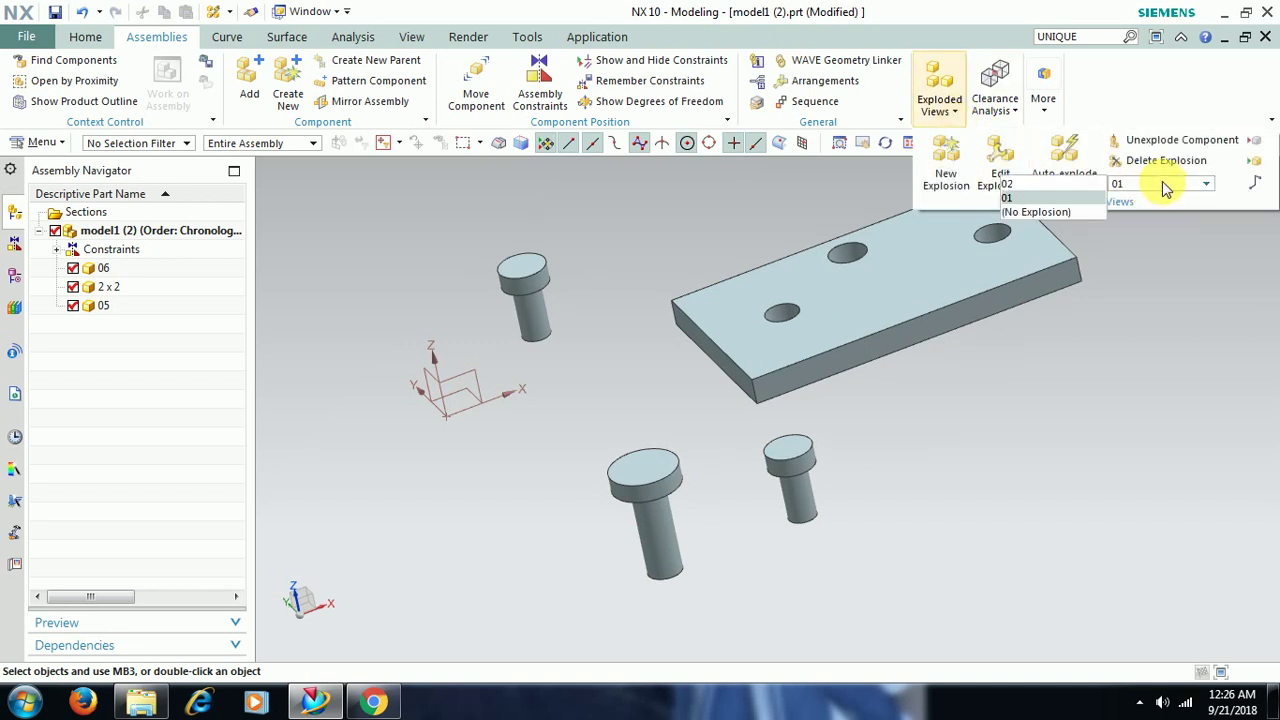
left_click(1063, 219)
Start a new explosion, then cancel it without creating one.
left_click(950, 108)
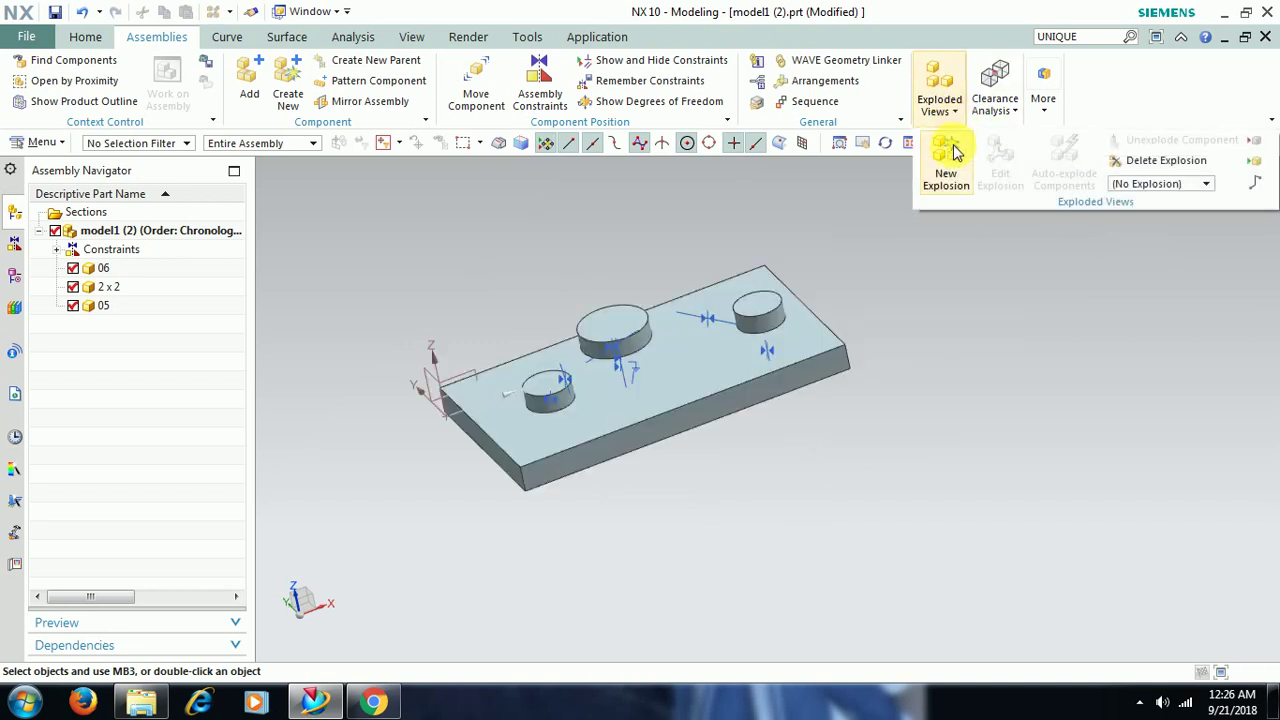
left_click(950, 160)
left_click(920, 108)
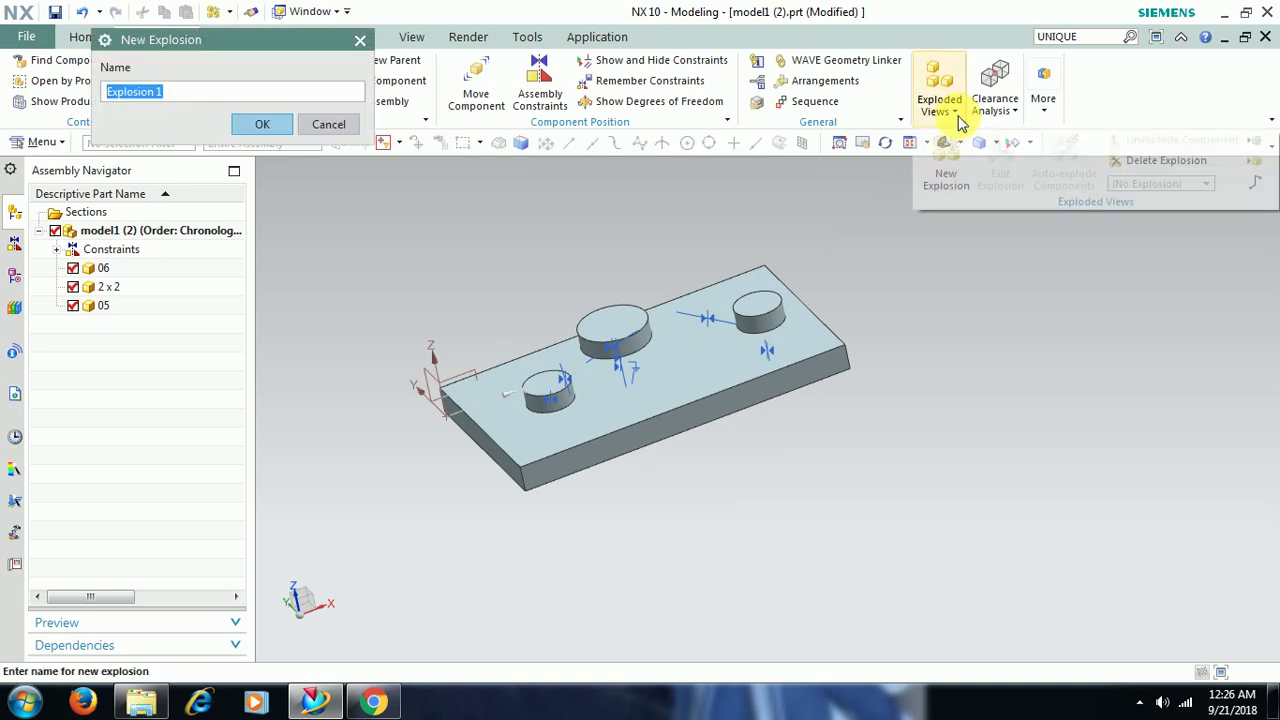
left_click(330, 126)
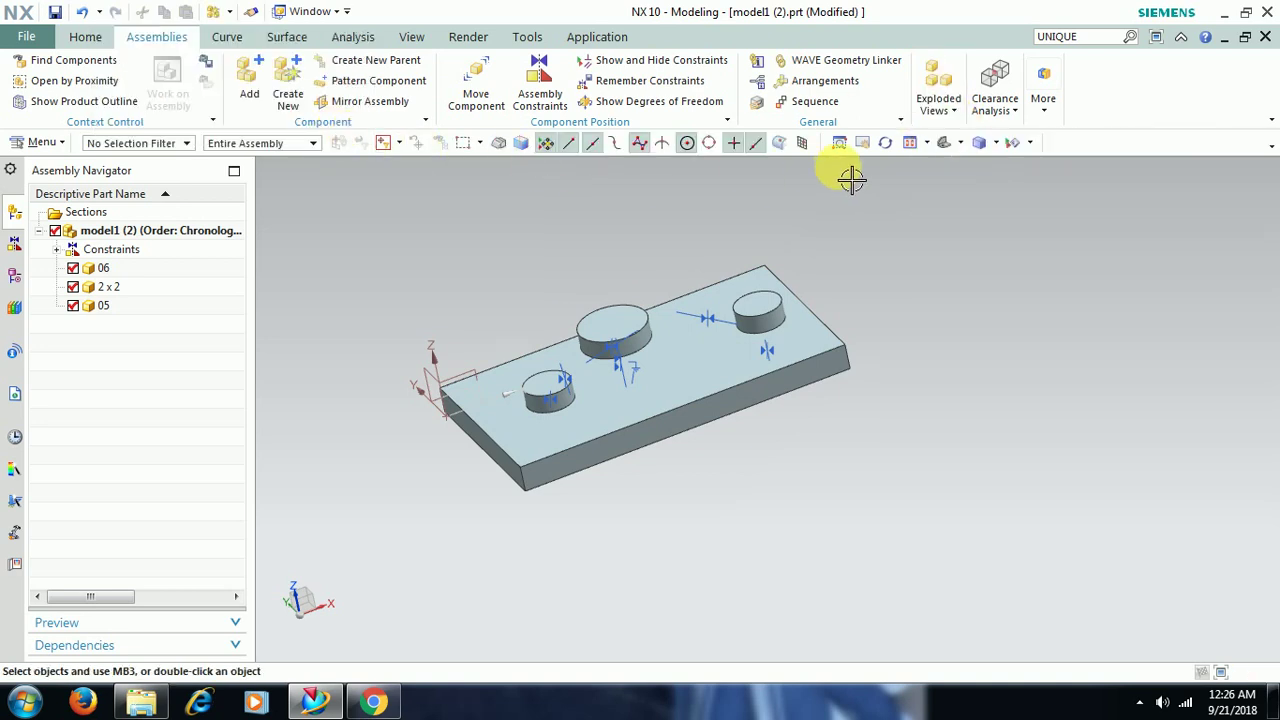
Display explosion 01, then explosion 02 with the pins raised above the plate.
left_click(958, 110)
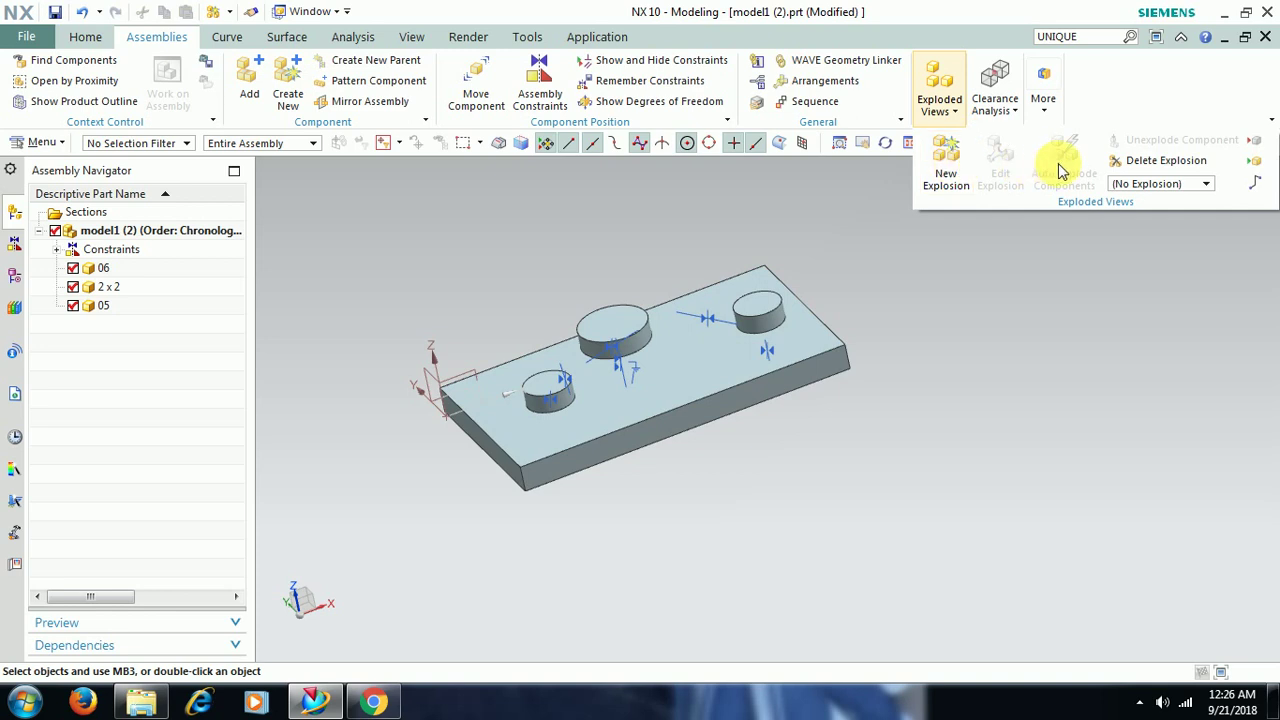
left_click(1160, 186)
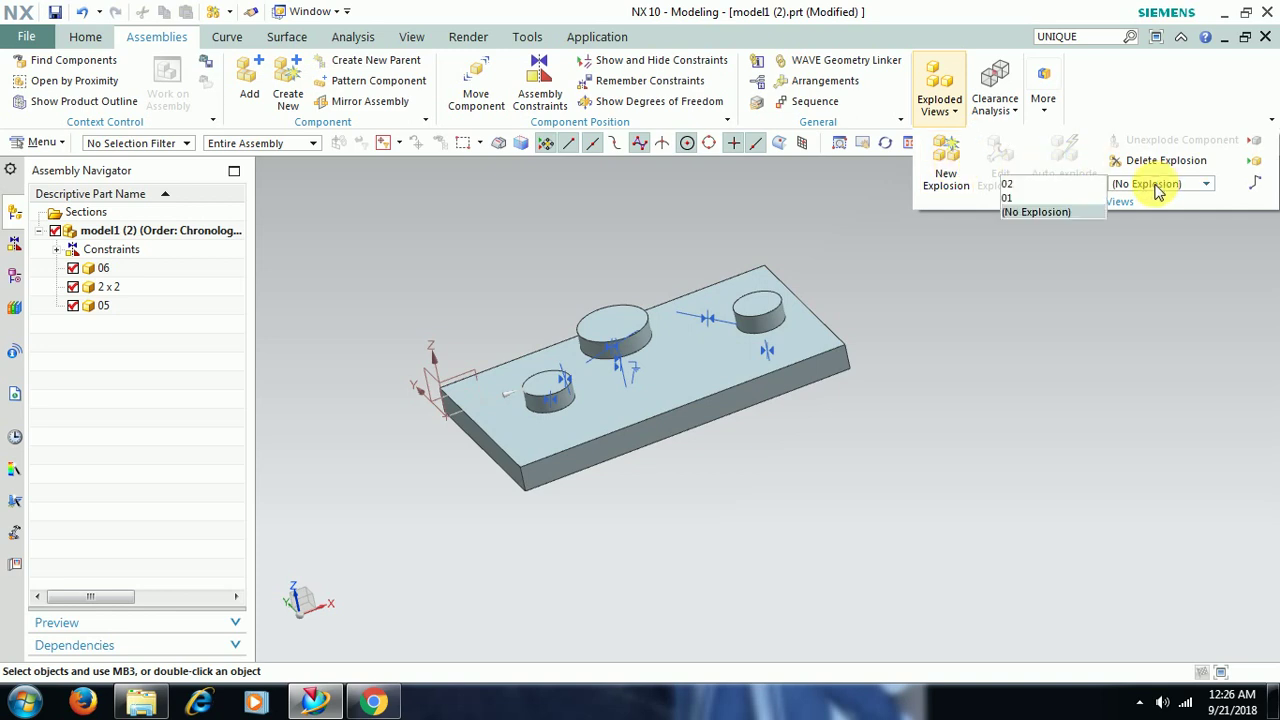
left_click(1074, 198)
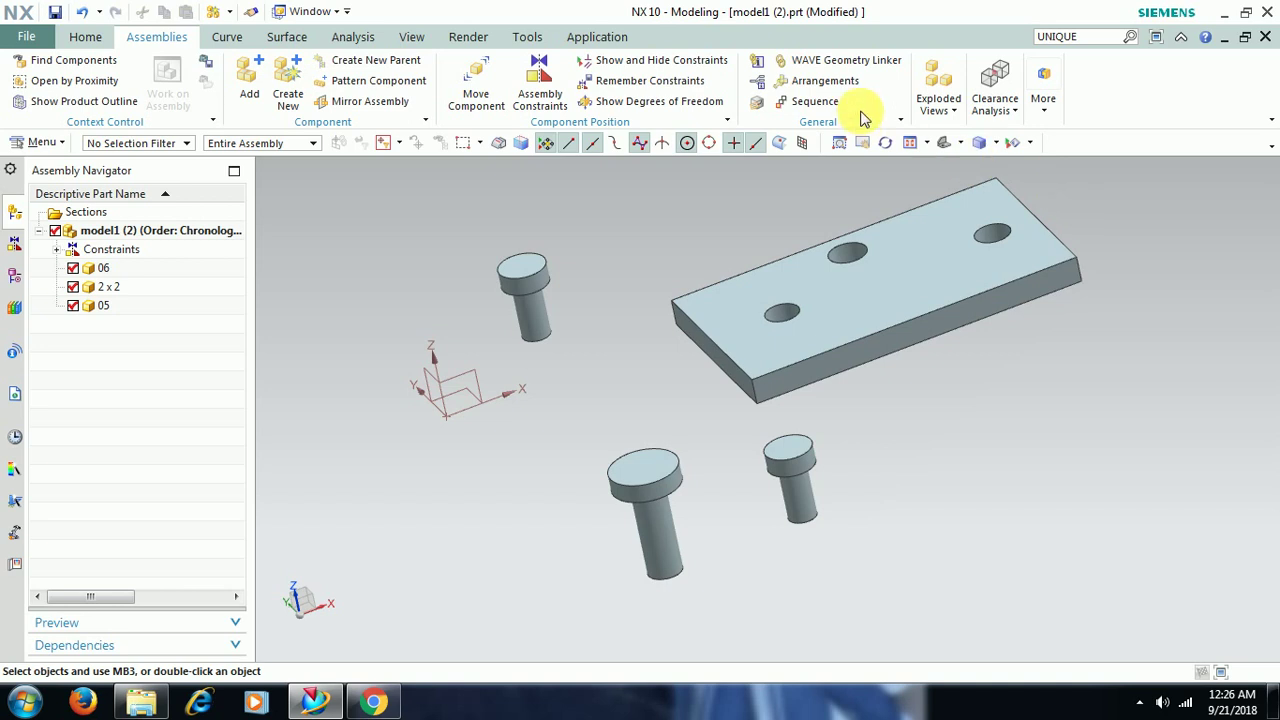
left_click(948, 117)
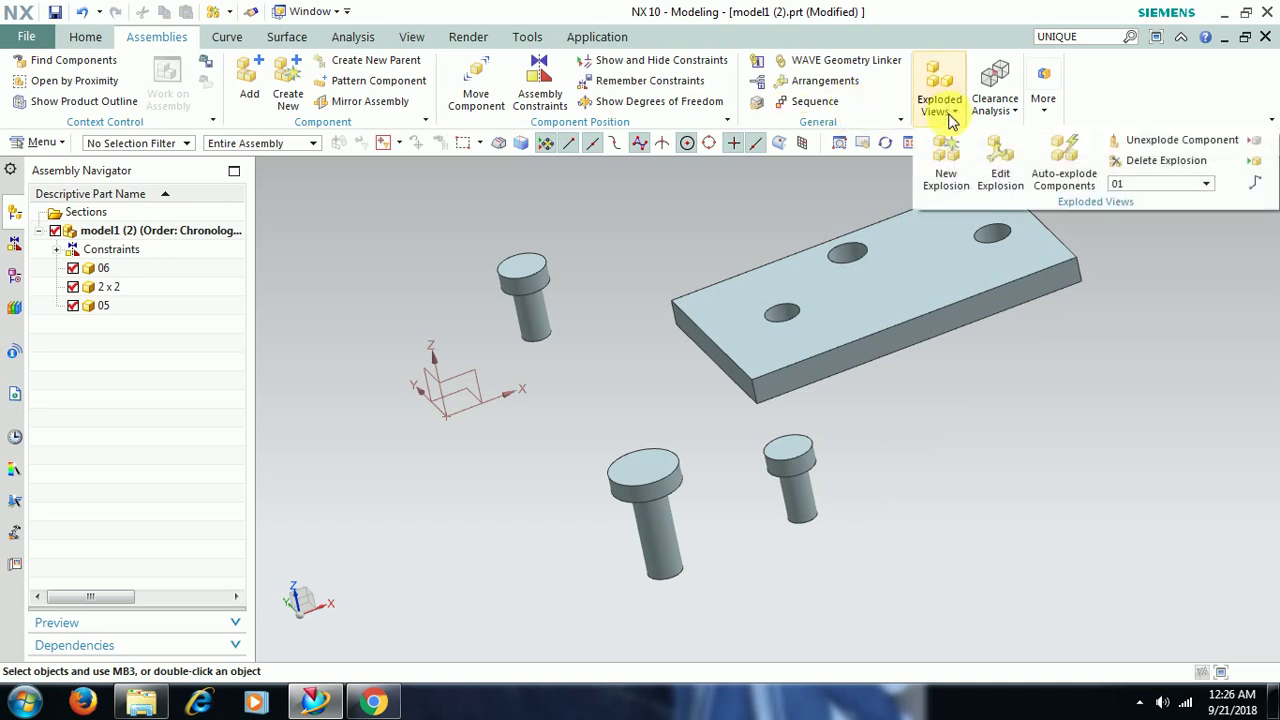
left_click(1130, 185)
left_click(1040, 209)
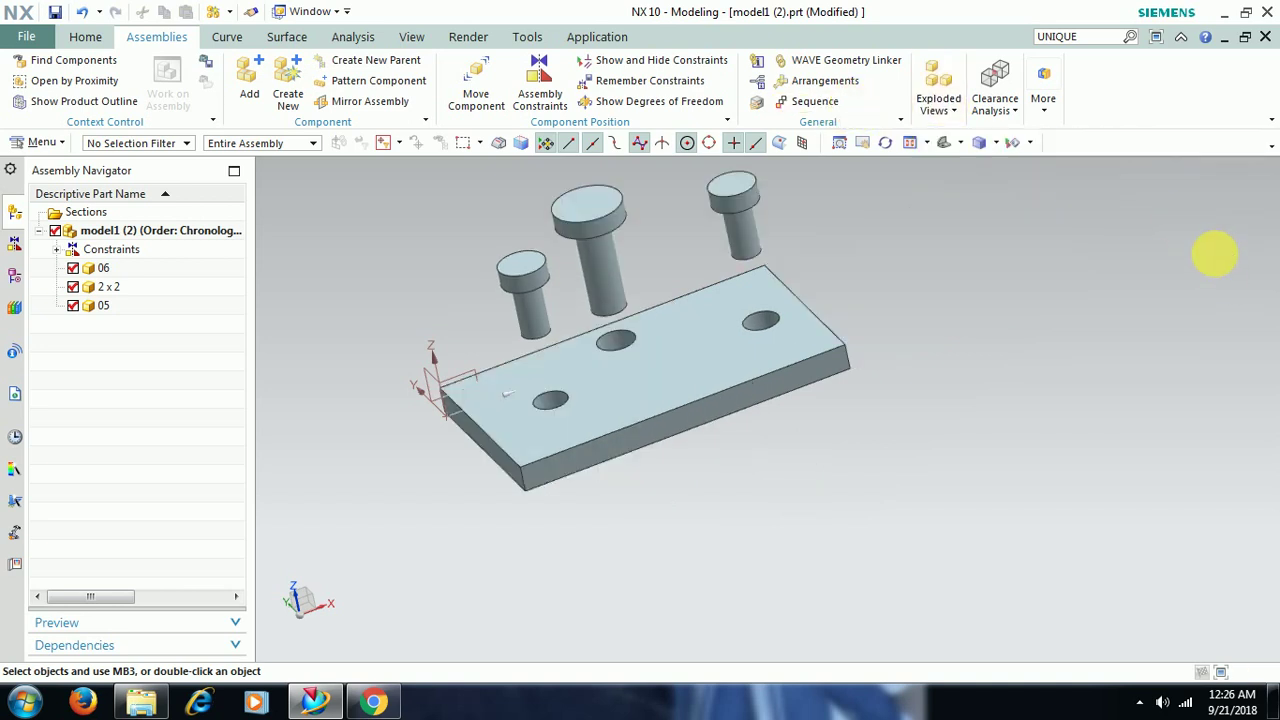
left_click(938, 118)
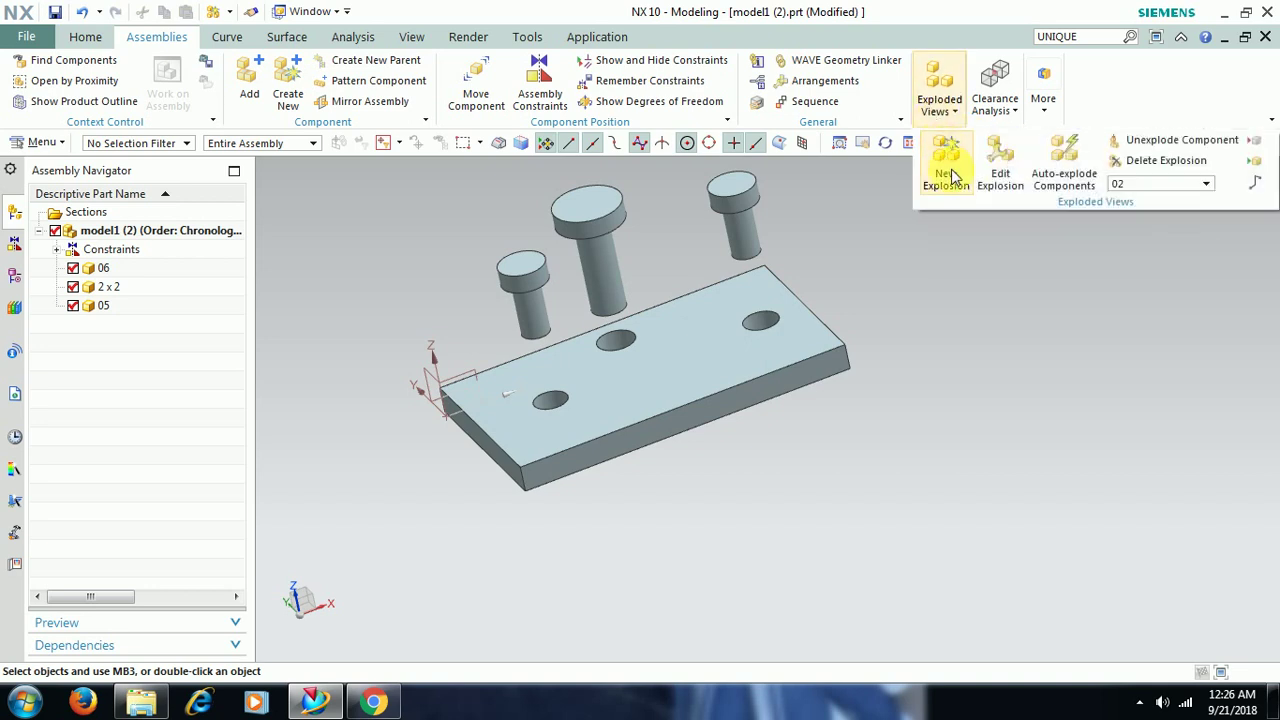
Unexplode the front-left pin back into its plate hole.
left_click(1136, 148)
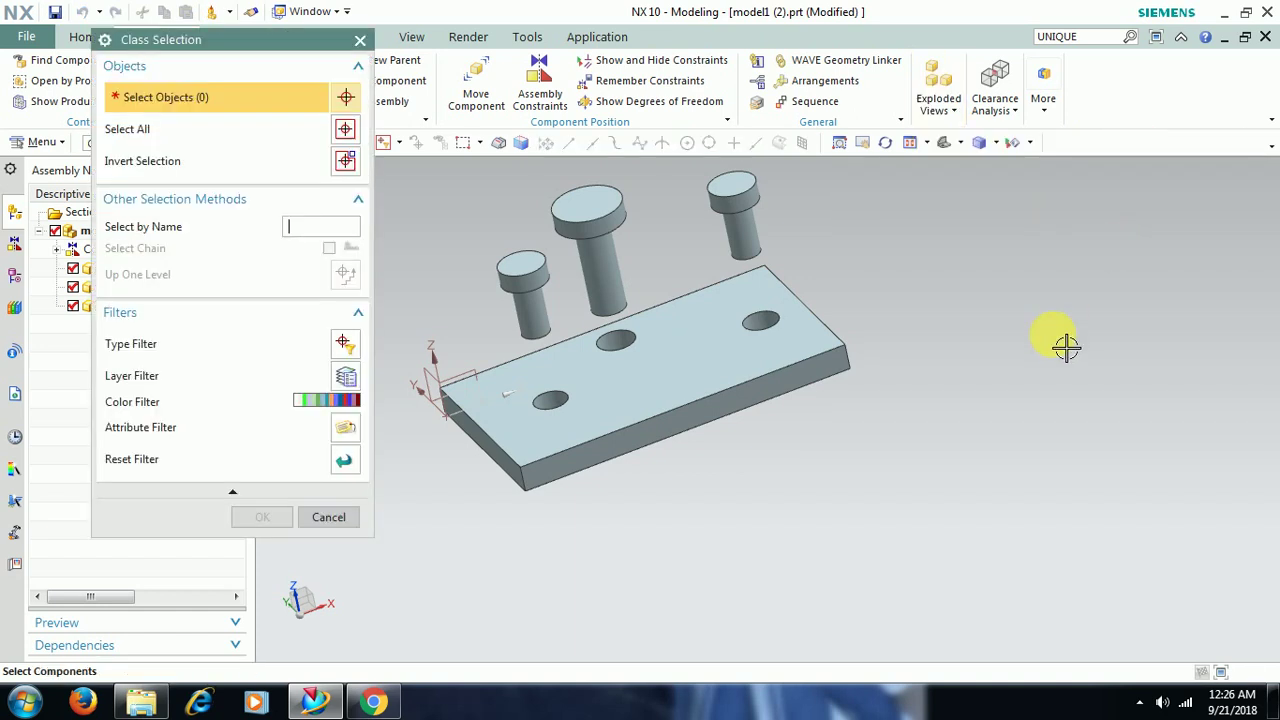
left_click(547, 283)
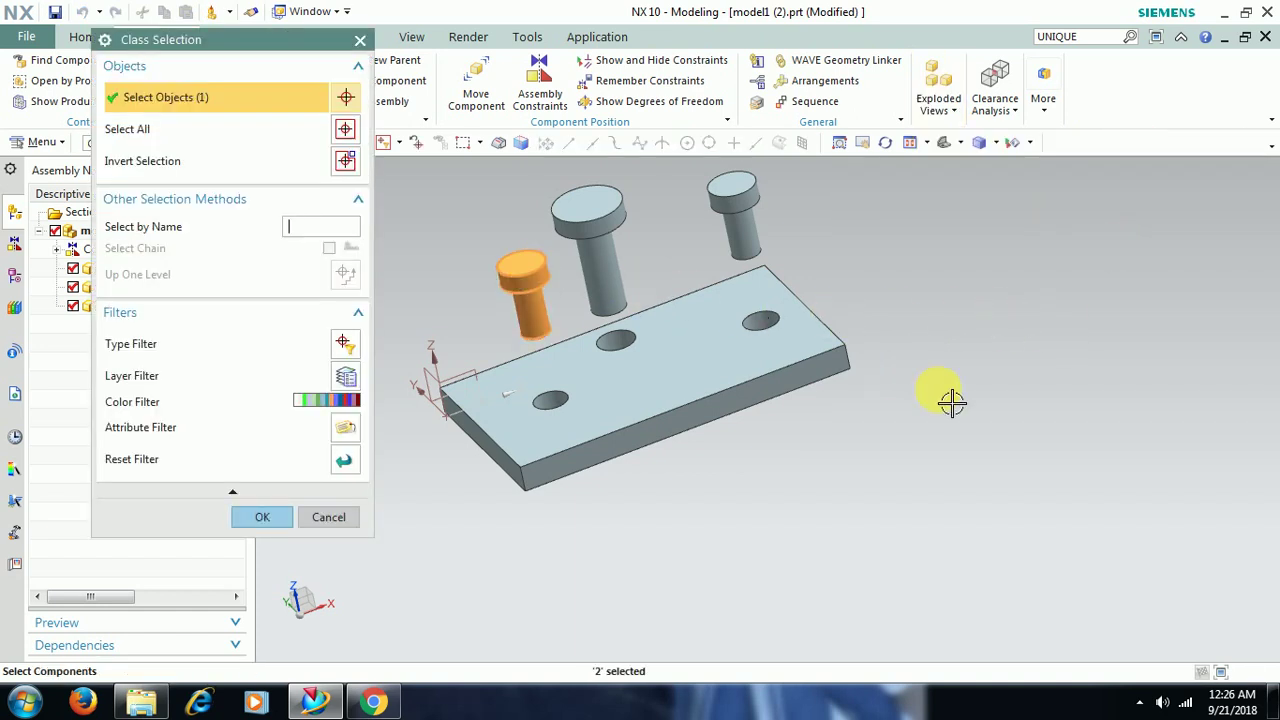
left_click(263, 518)
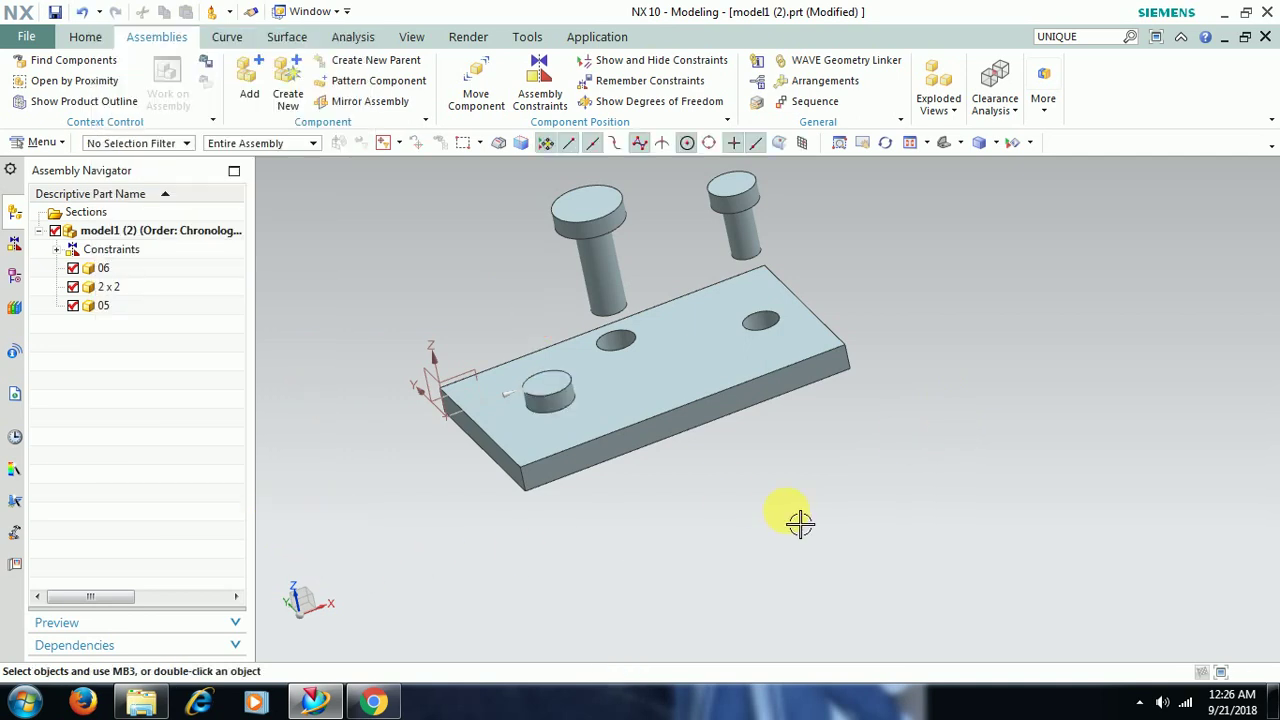
Unexplode the middle and back pins back into the plate.
left_click(958, 116)
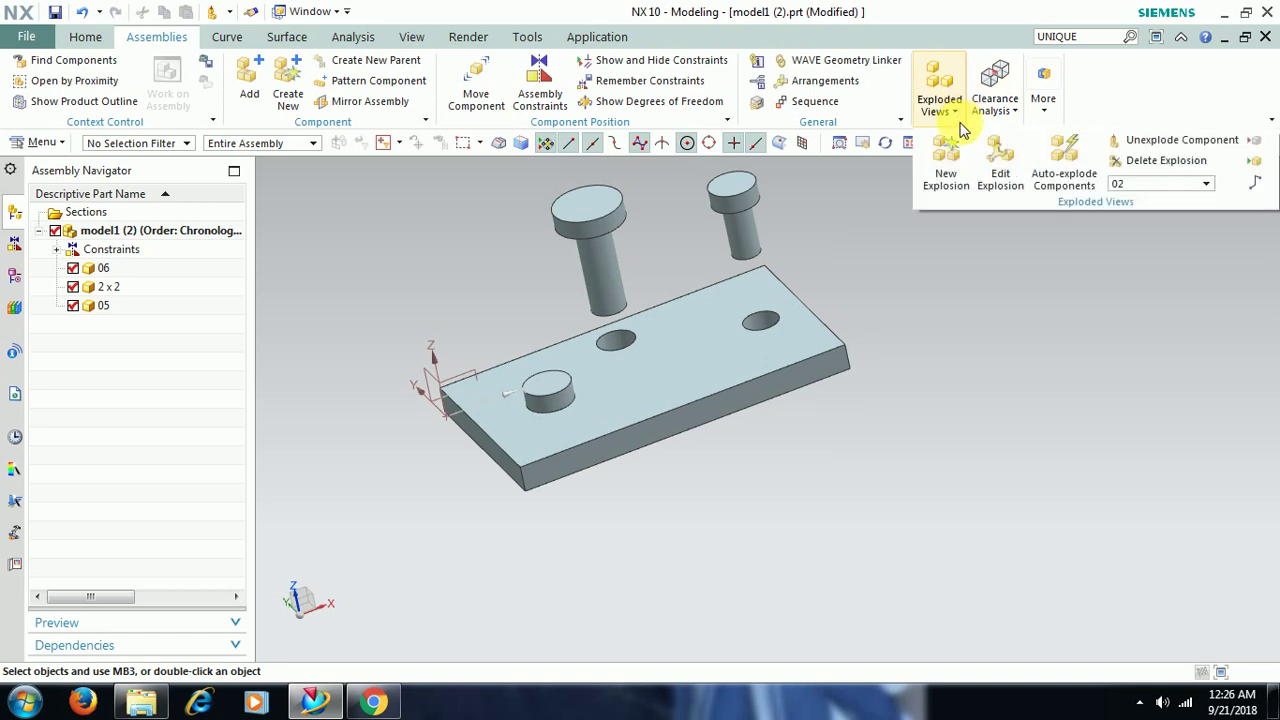
left_click(1136, 150)
left_click(586, 214)
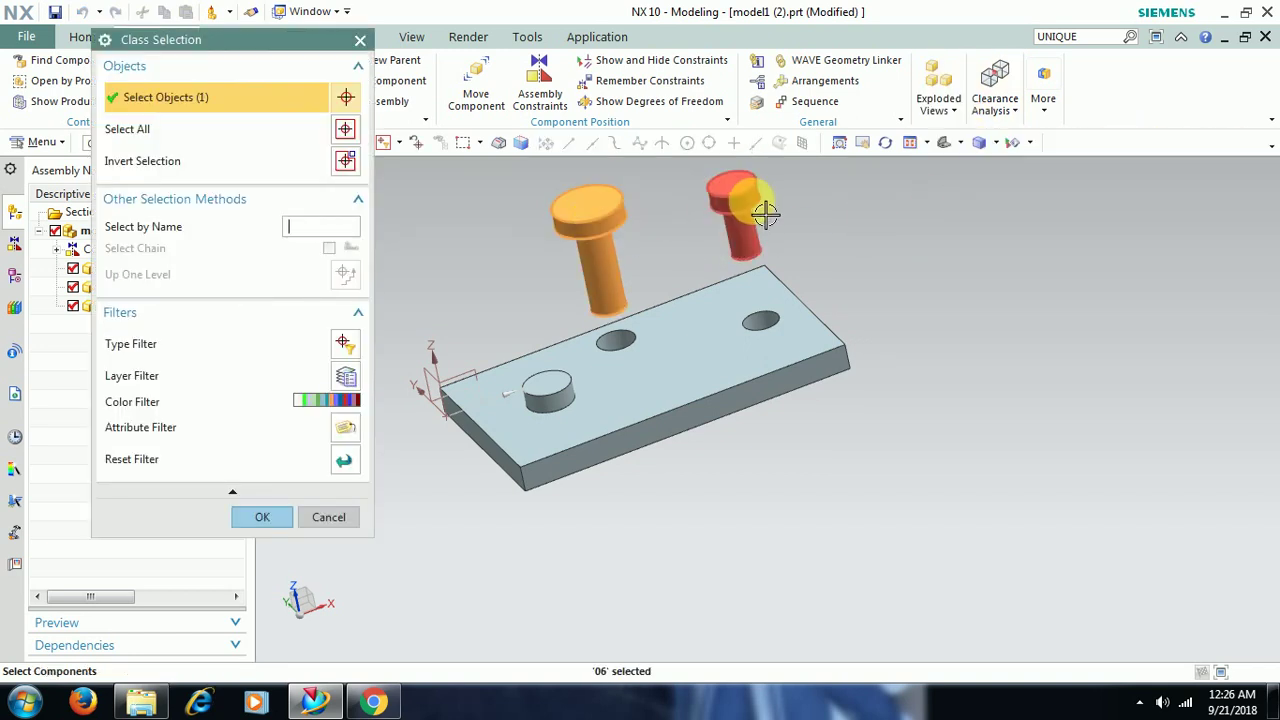
left_click(752, 208)
left_click(262, 519)
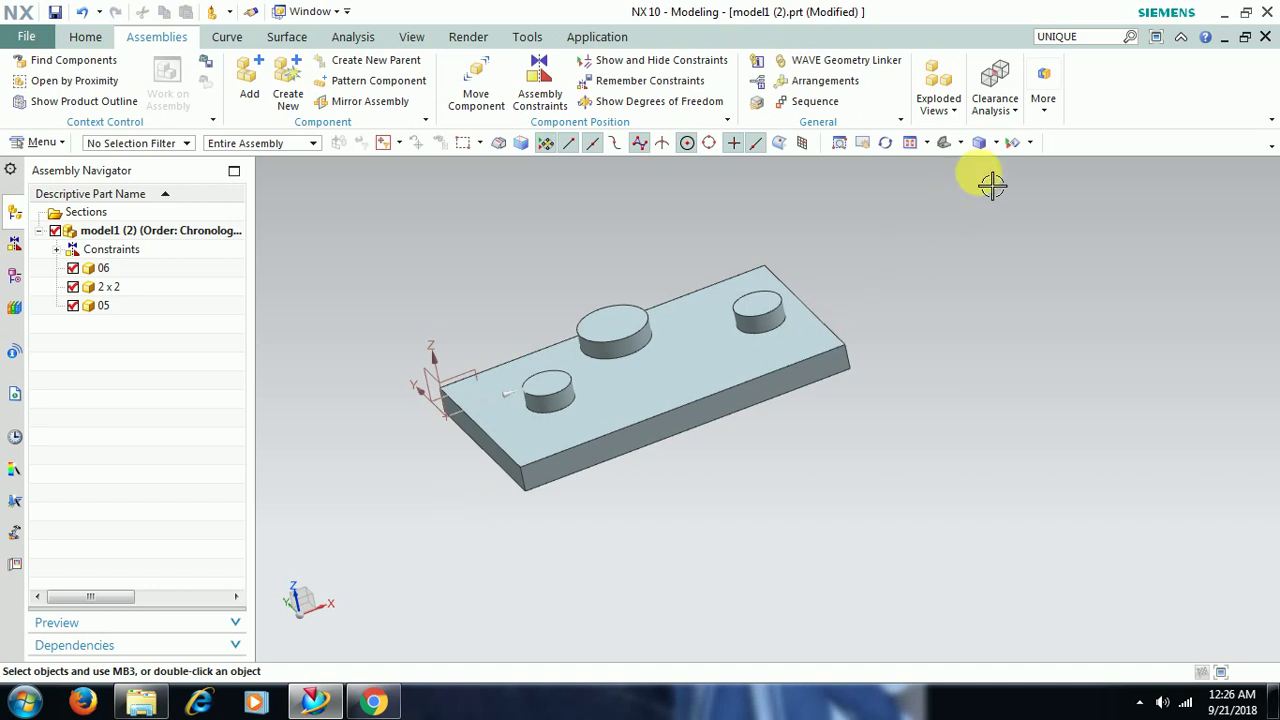
left_click(958, 114)
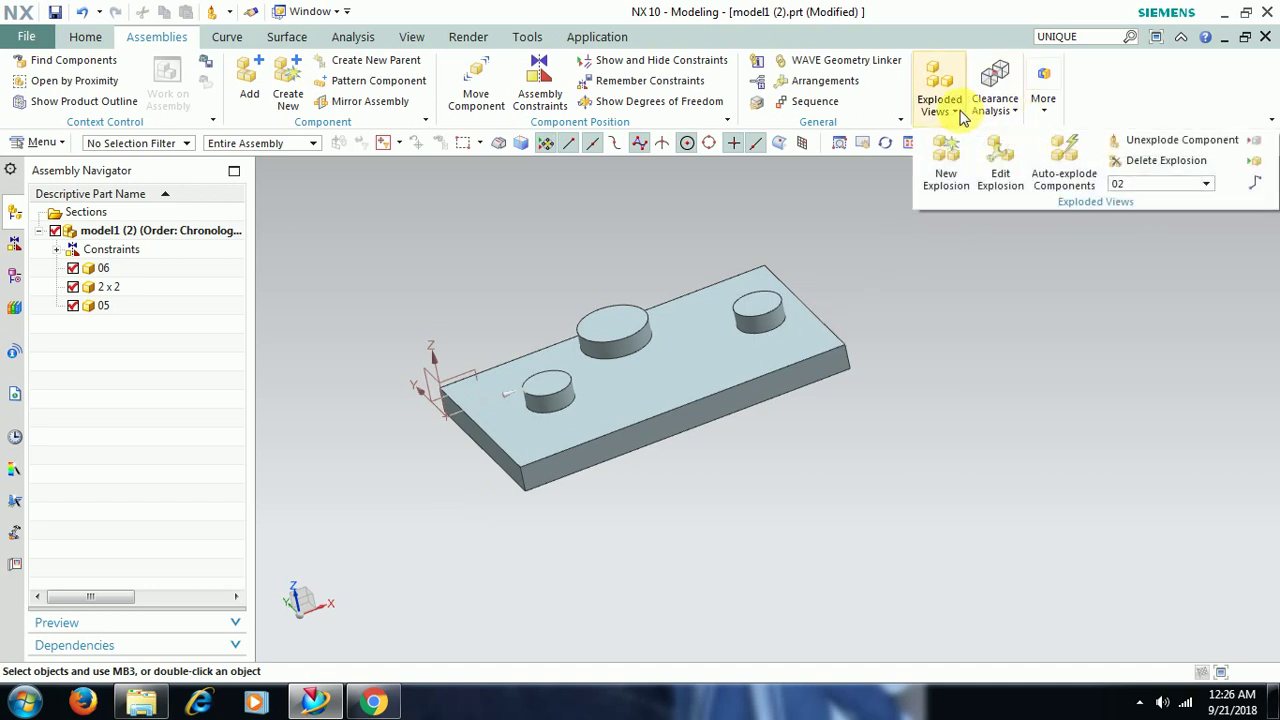
Attempt to delete explosion 02 and dismiss the cannot-delete warning.
left_click(1147, 163)
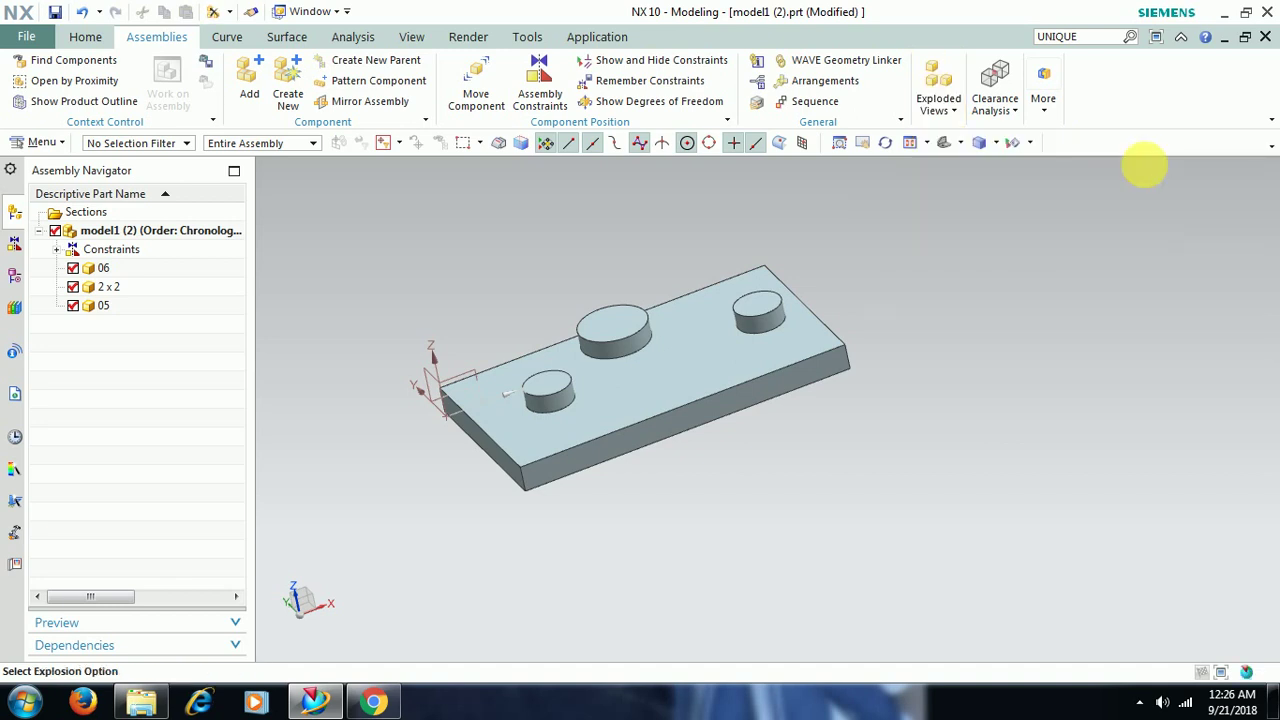
left_click(177, 82)
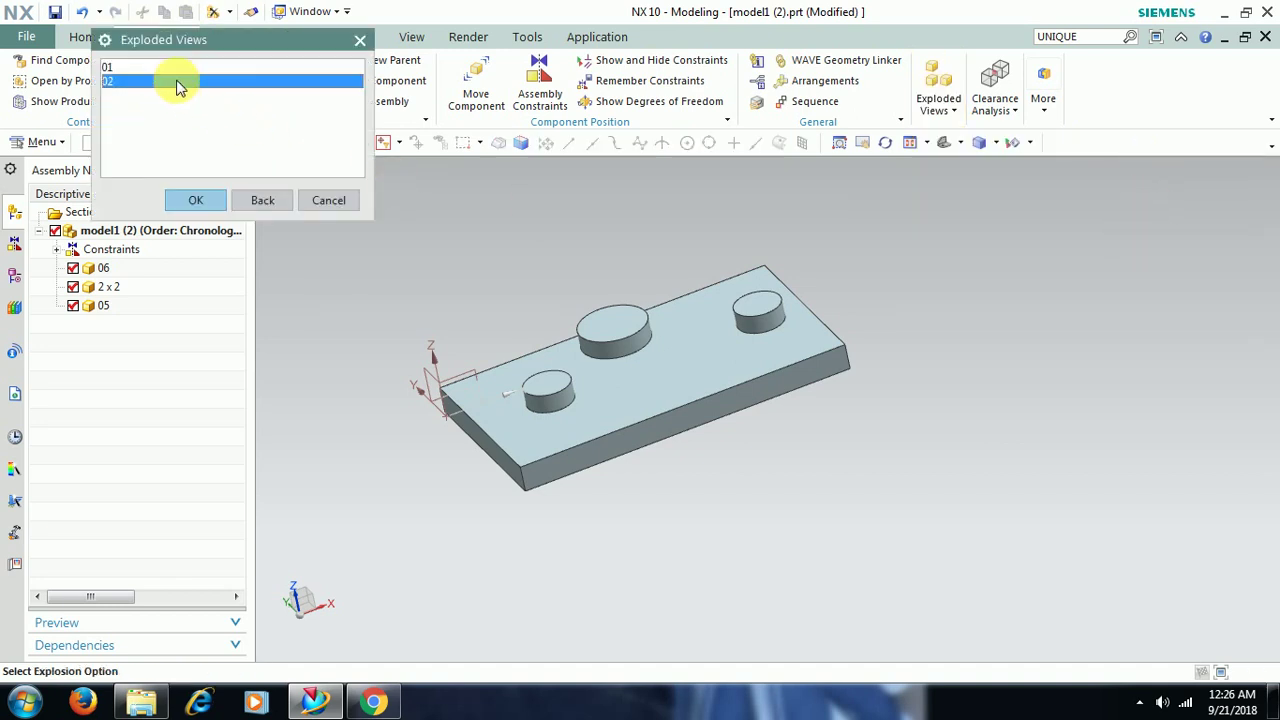
left_click(195, 200)
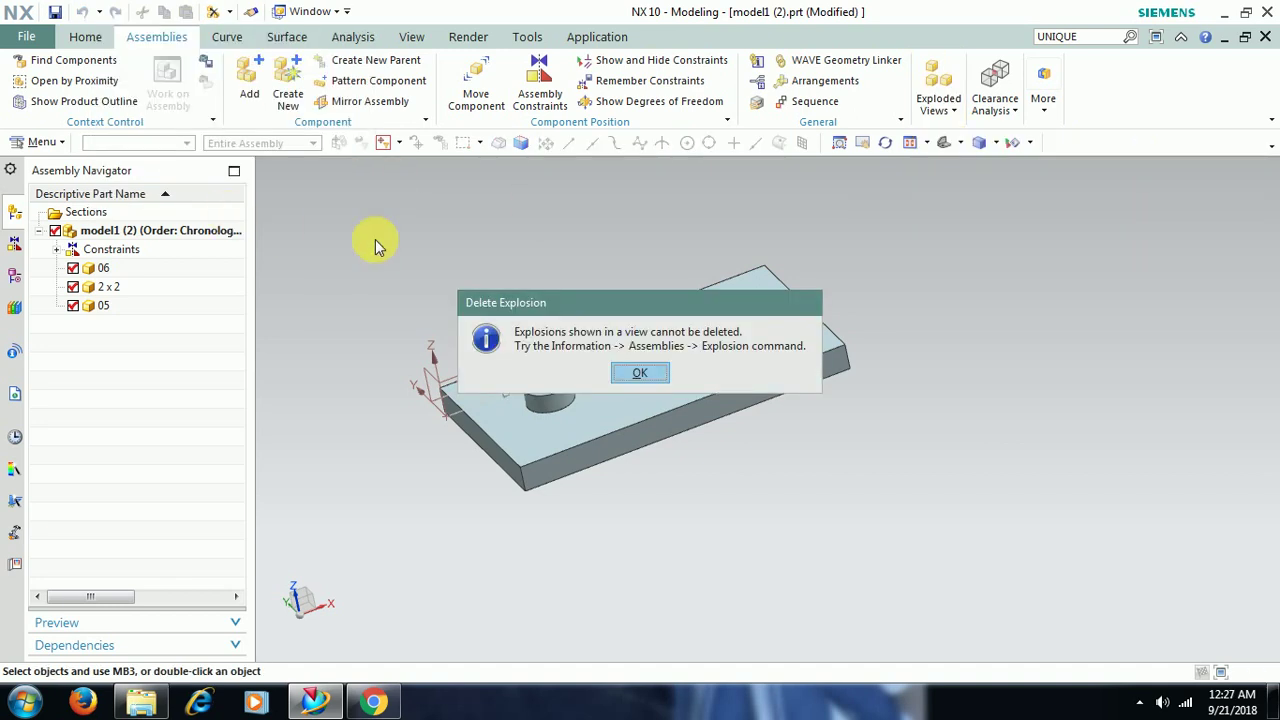
left_click(640, 374)
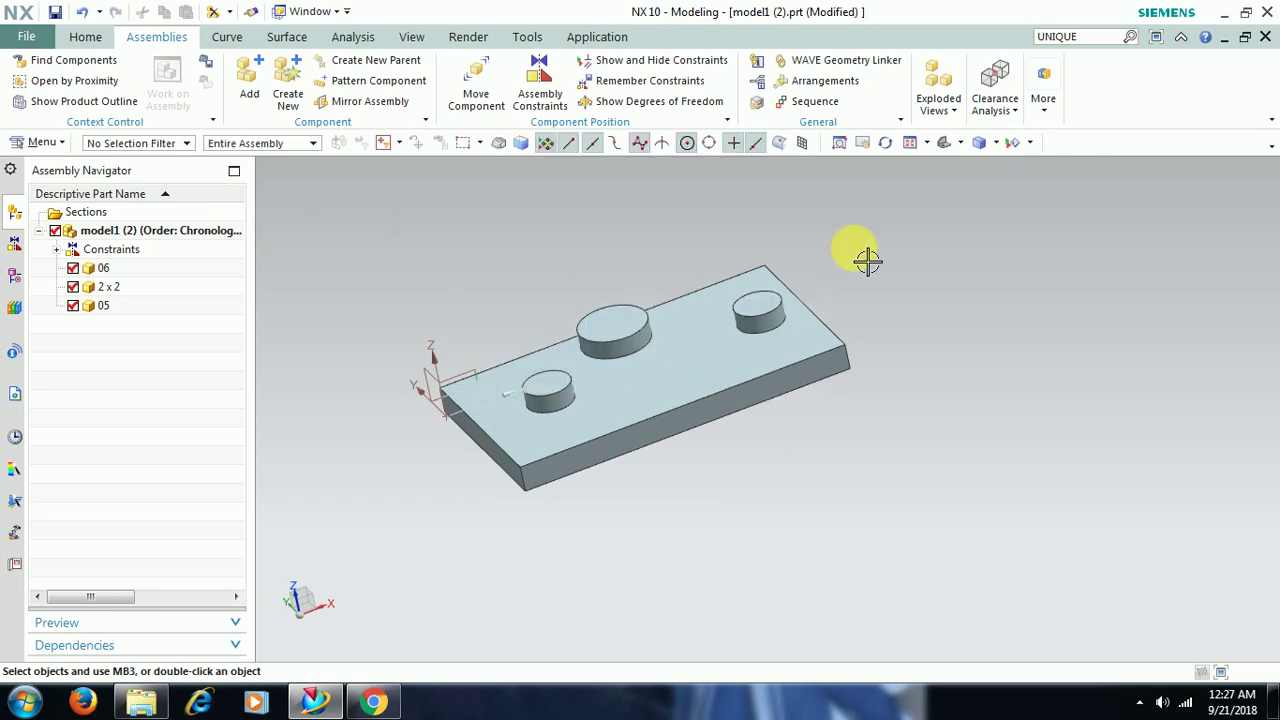
Switch the view to No Explosion, then delete explosion 02.
left_click(938, 100)
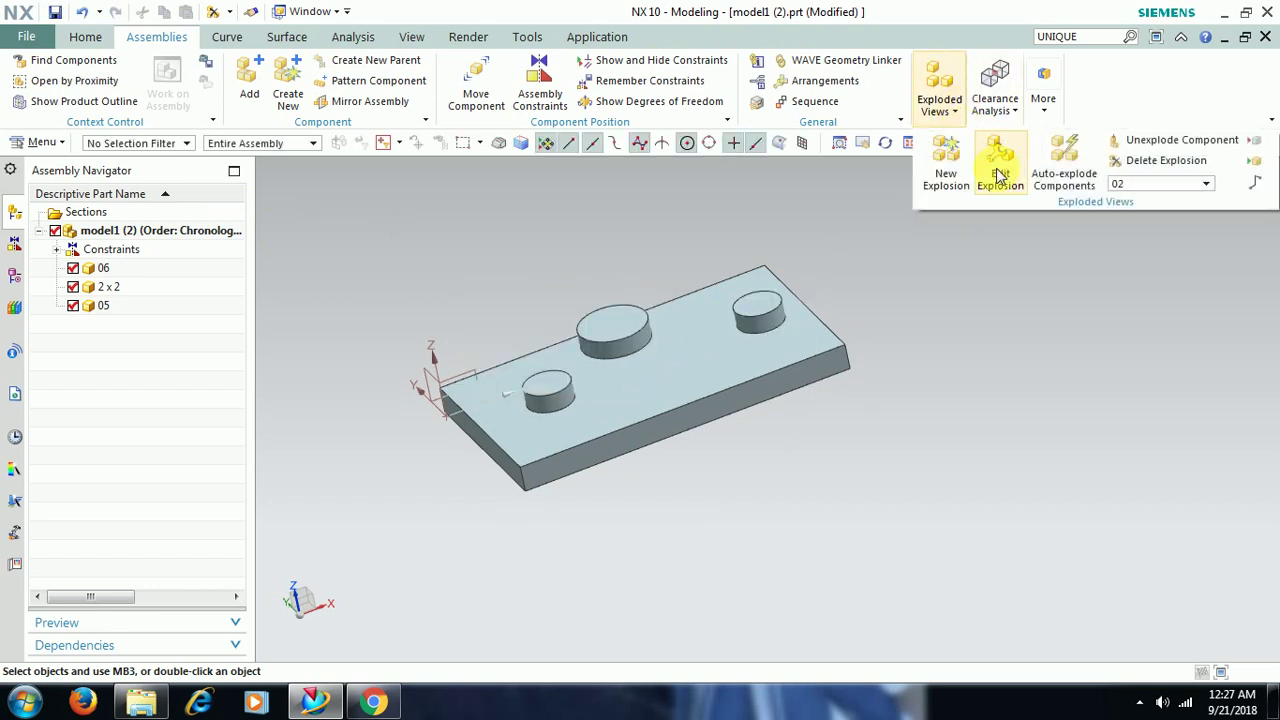
left_click(1135, 188)
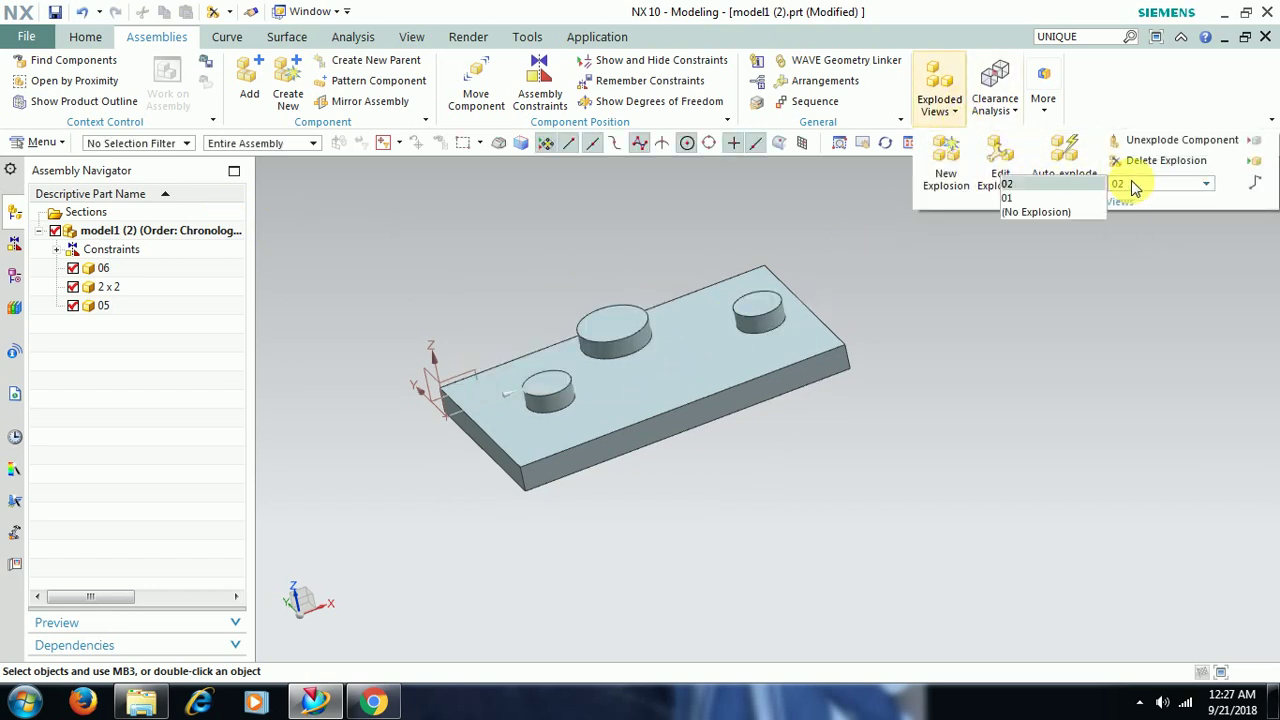
left_click(1088, 210)
left_click(937, 122)
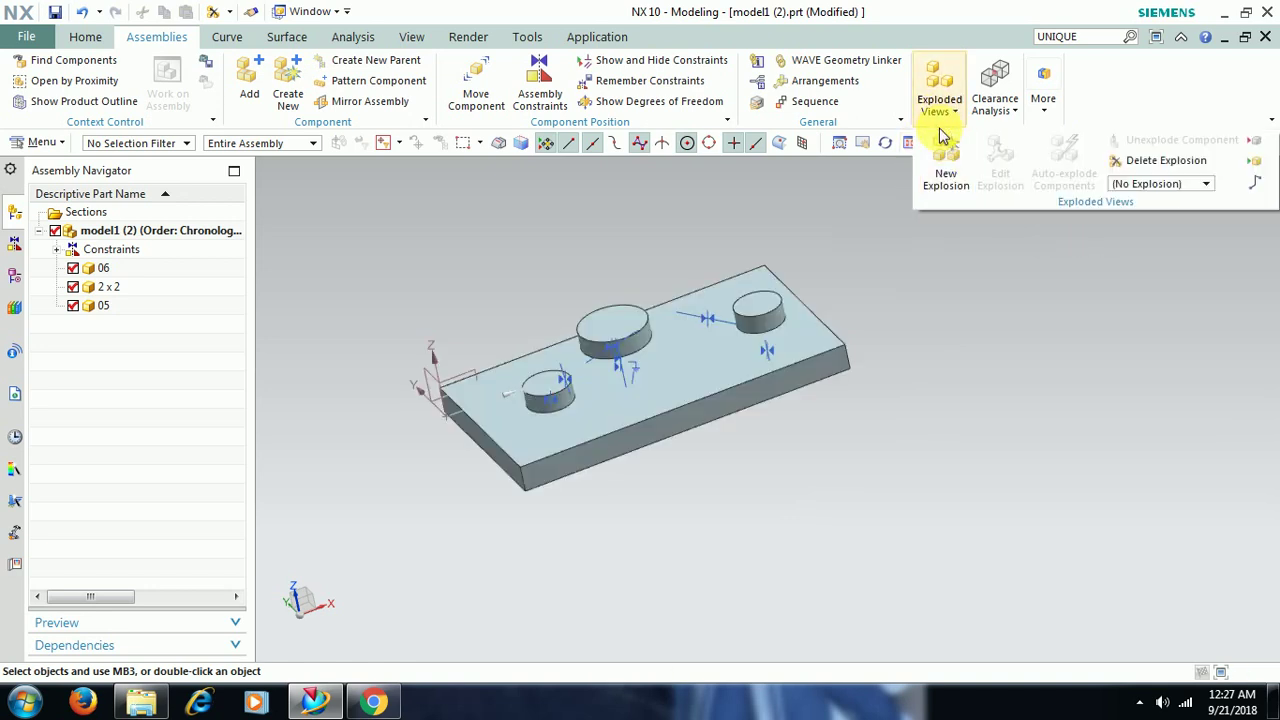
left_click(1133, 164)
left_click(108, 80)
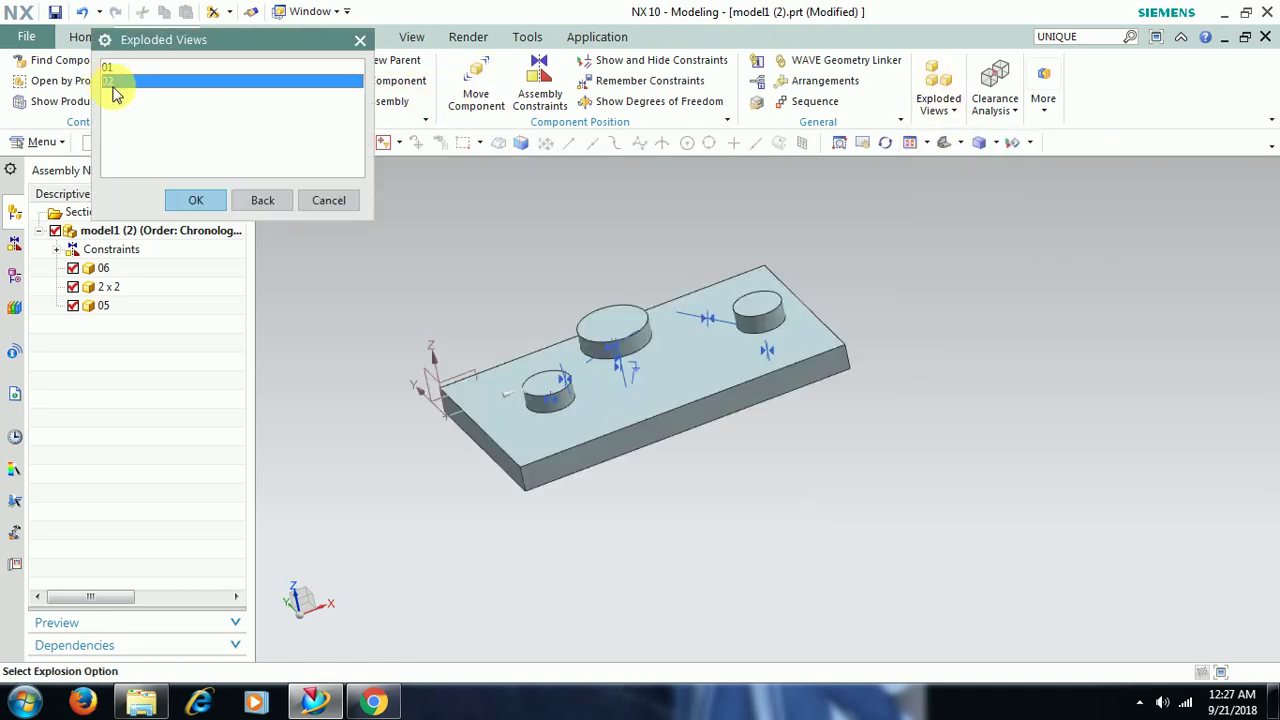
left_click(193, 201)
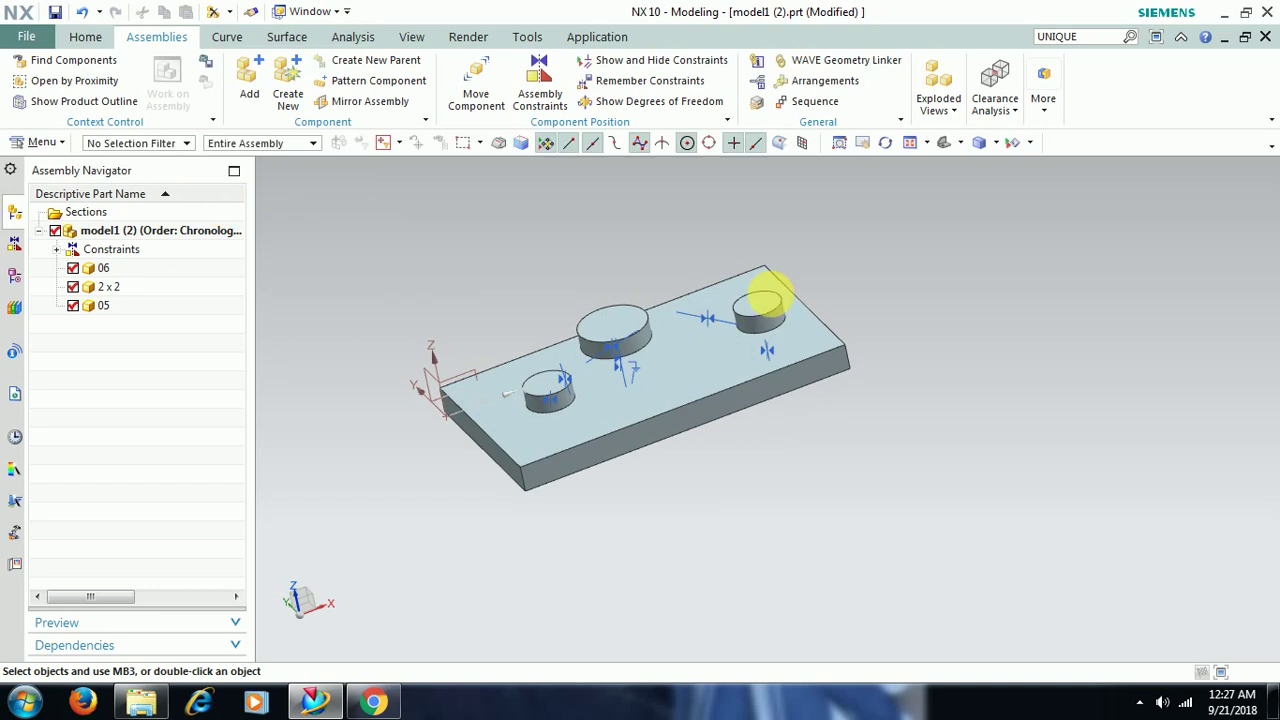
Preview explosion 01, then return the work view to No Explosion.
left_click(938, 106)
left_click(1157, 189)
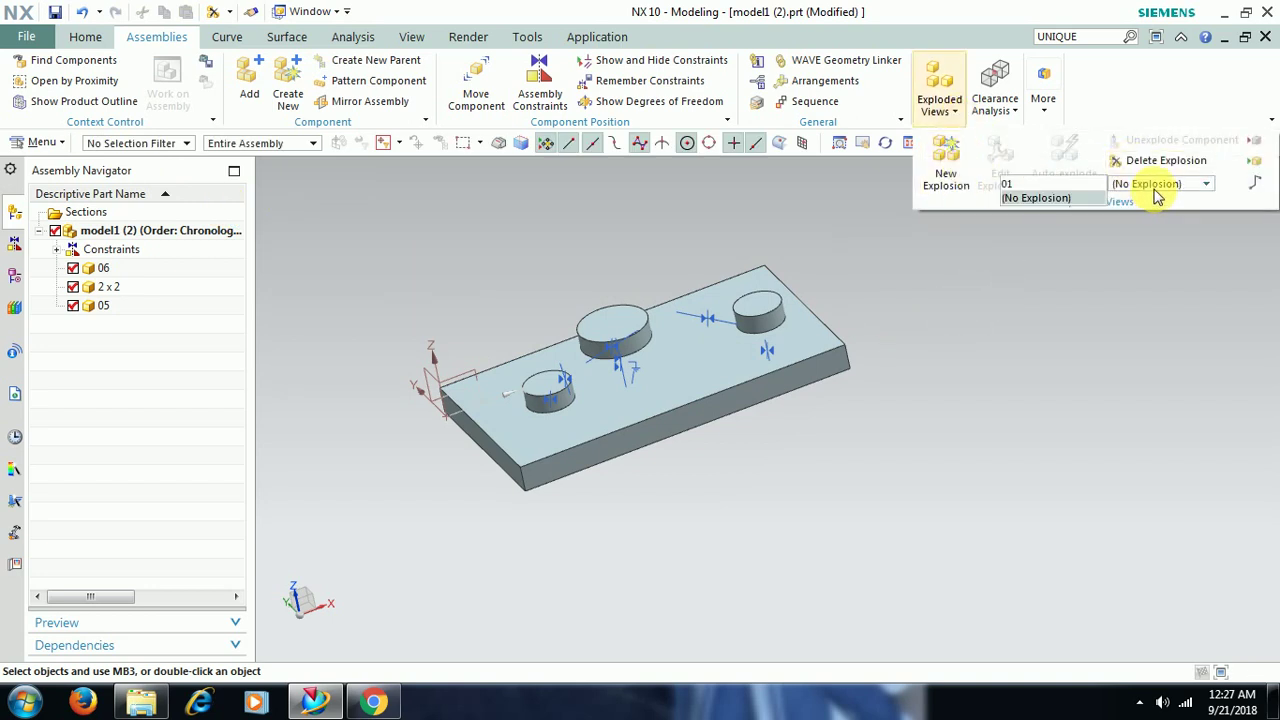
left_click(1052, 185)
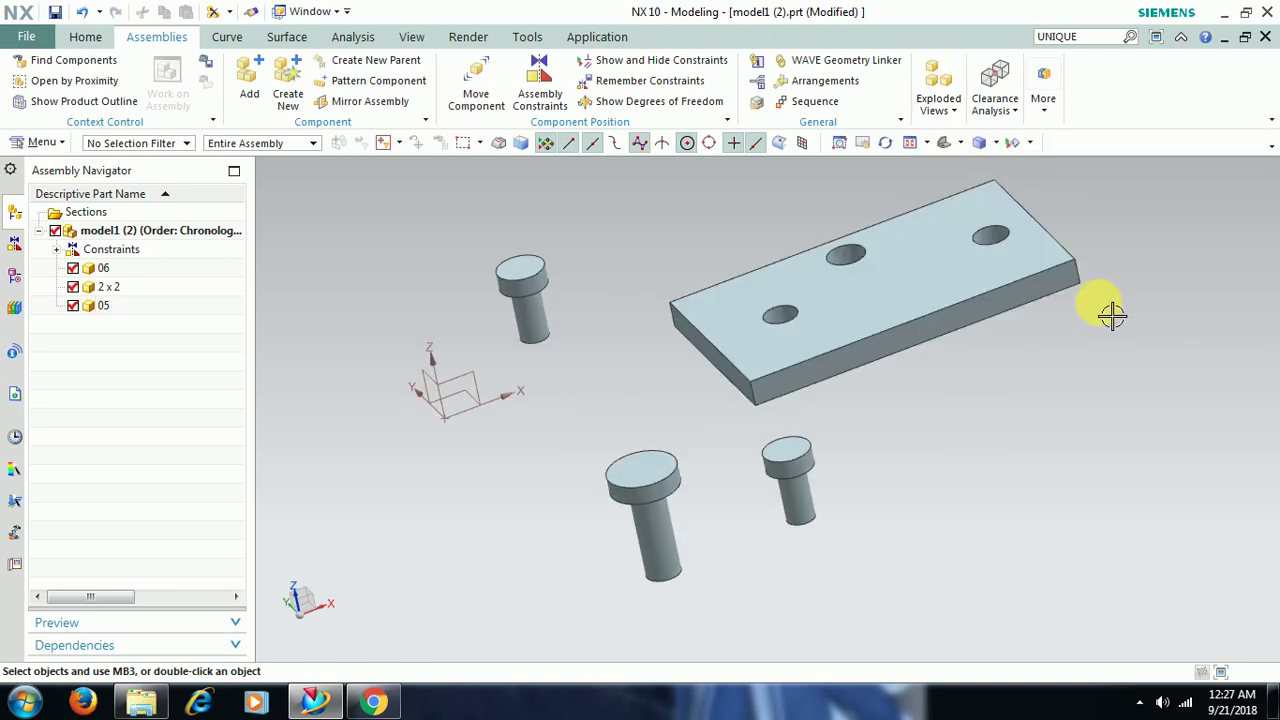
left_click(938, 100)
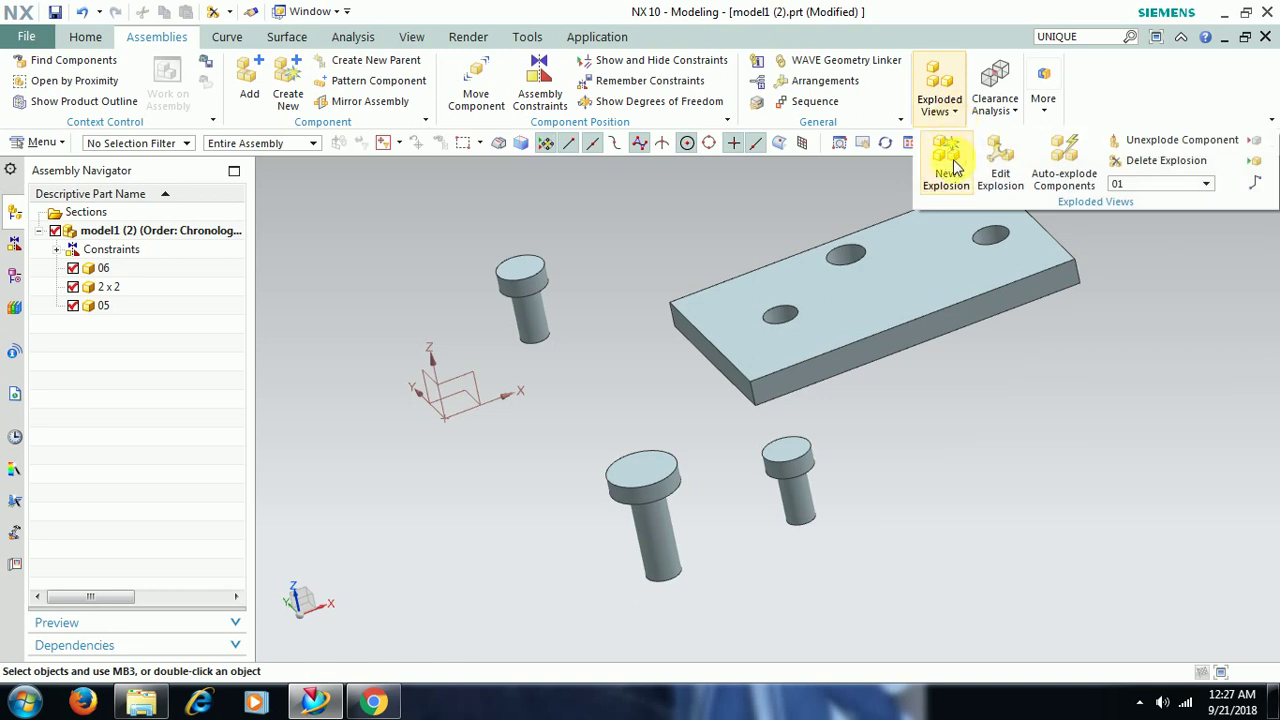
left_click(1135, 187)
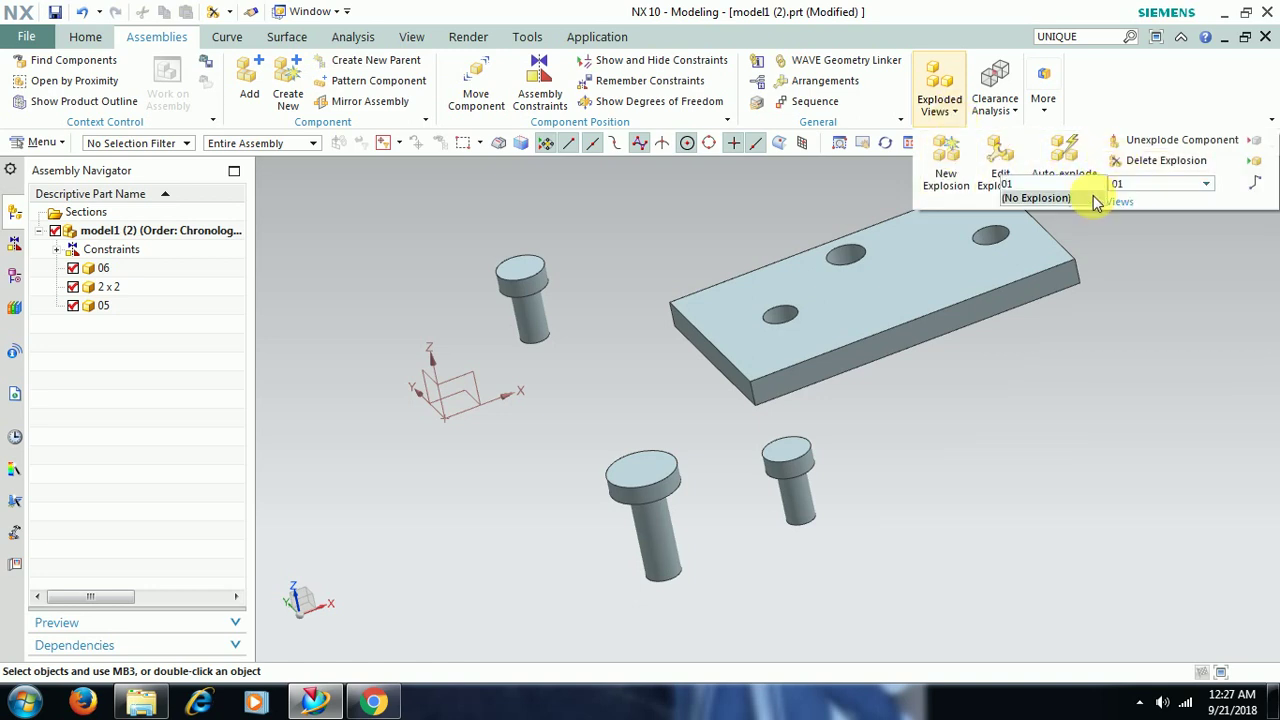
left_click(1091, 200)
left_click(941, 108)
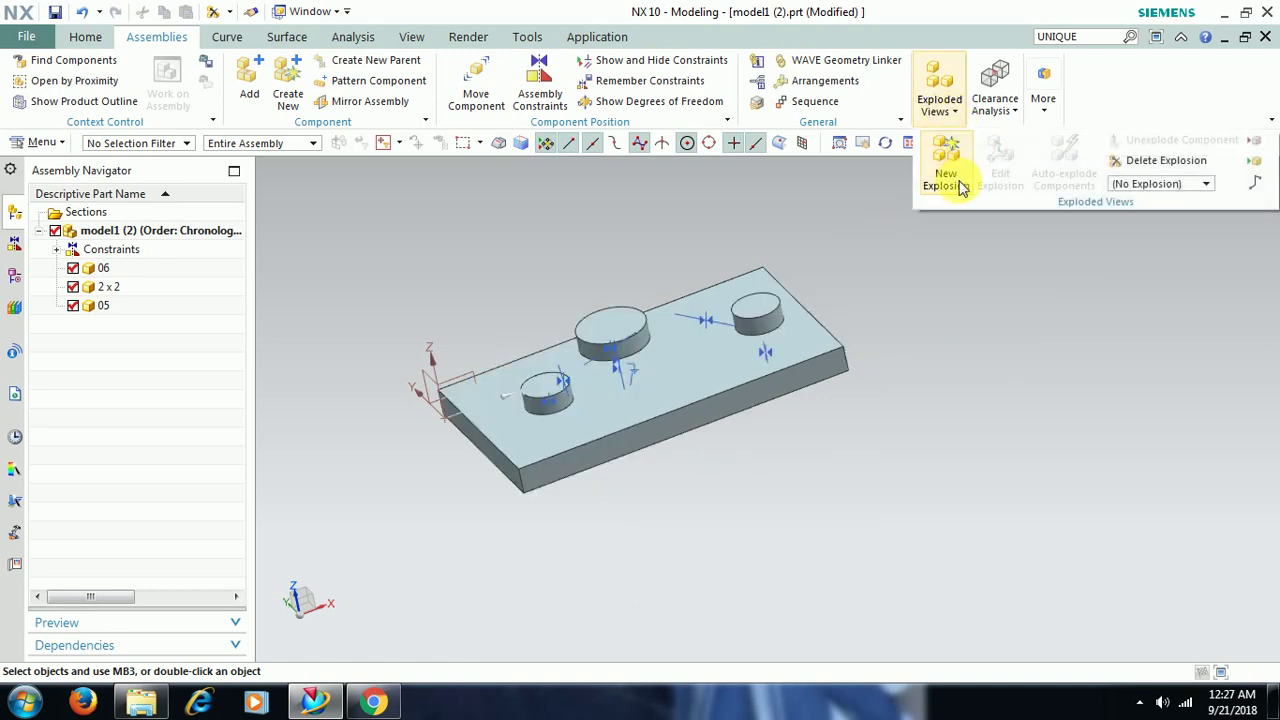
Hide pin 06 from the work view with Hide Components in View.
left_click(1255, 148)
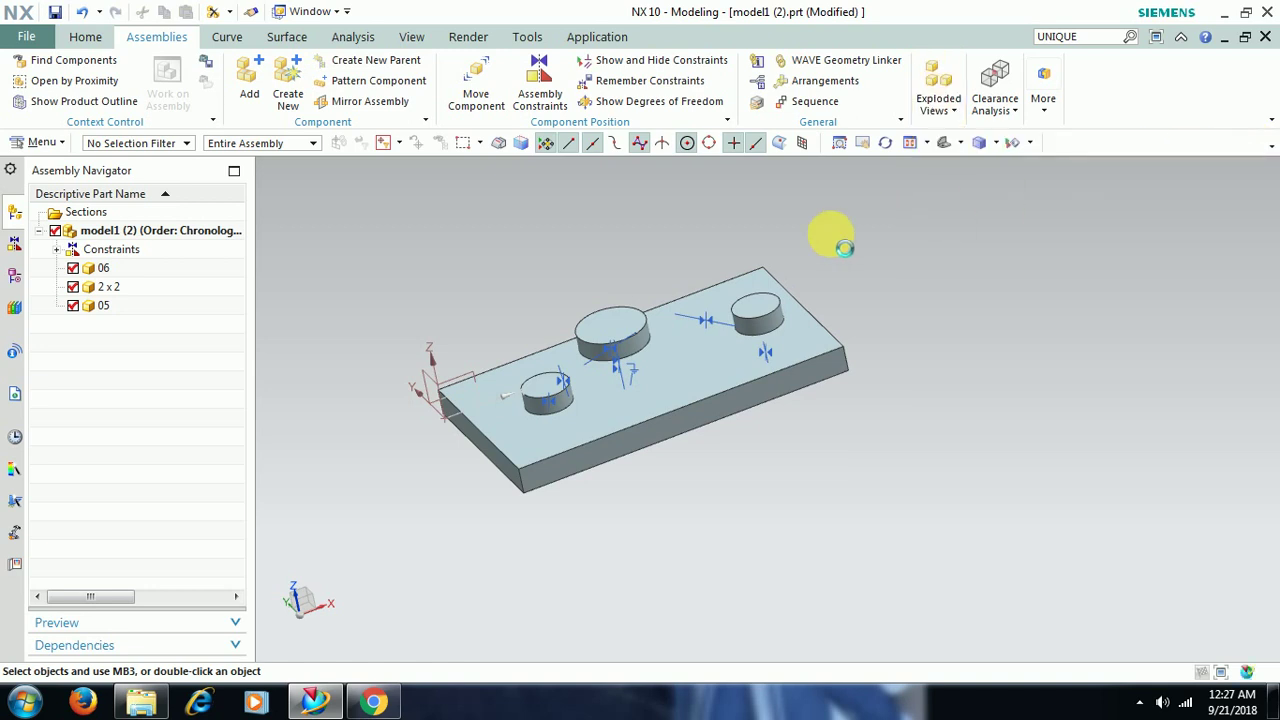
left_click(615, 330)
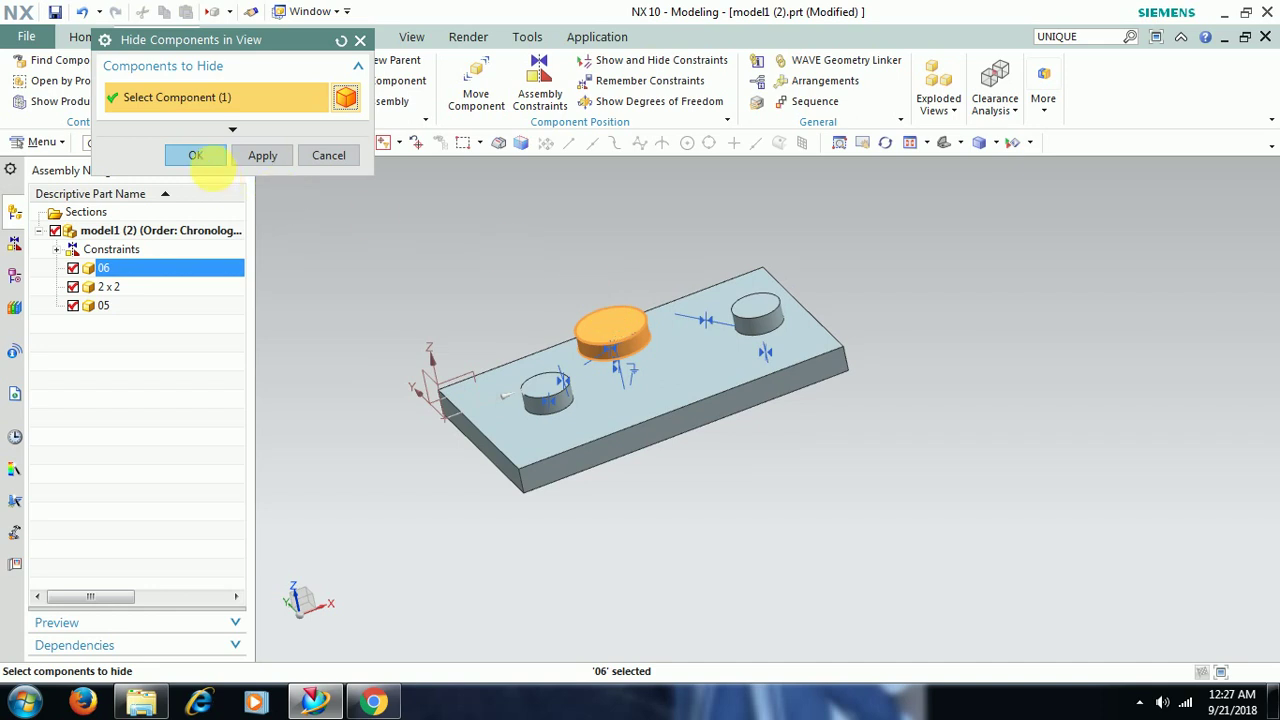
left_click(198, 156)
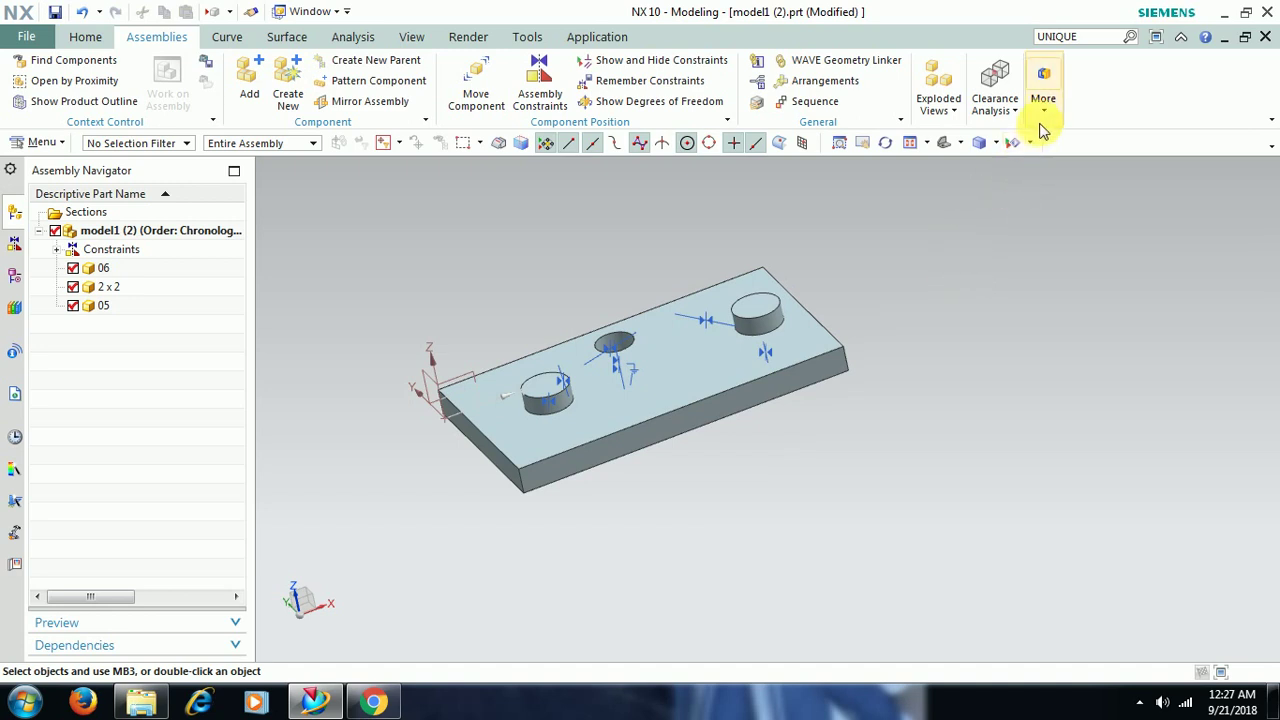
Use Show Components in View to pick 06 from the hidden list and restore it.
left_click(953, 112)
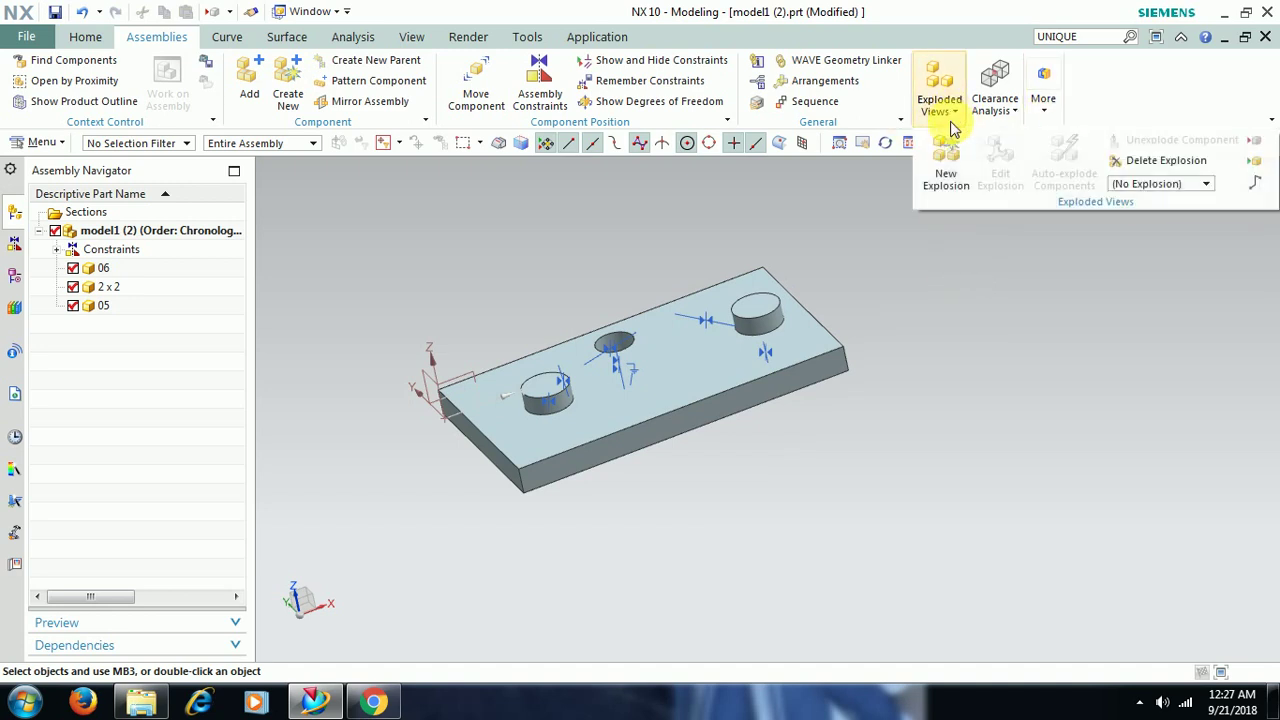
left_click(1256, 165)
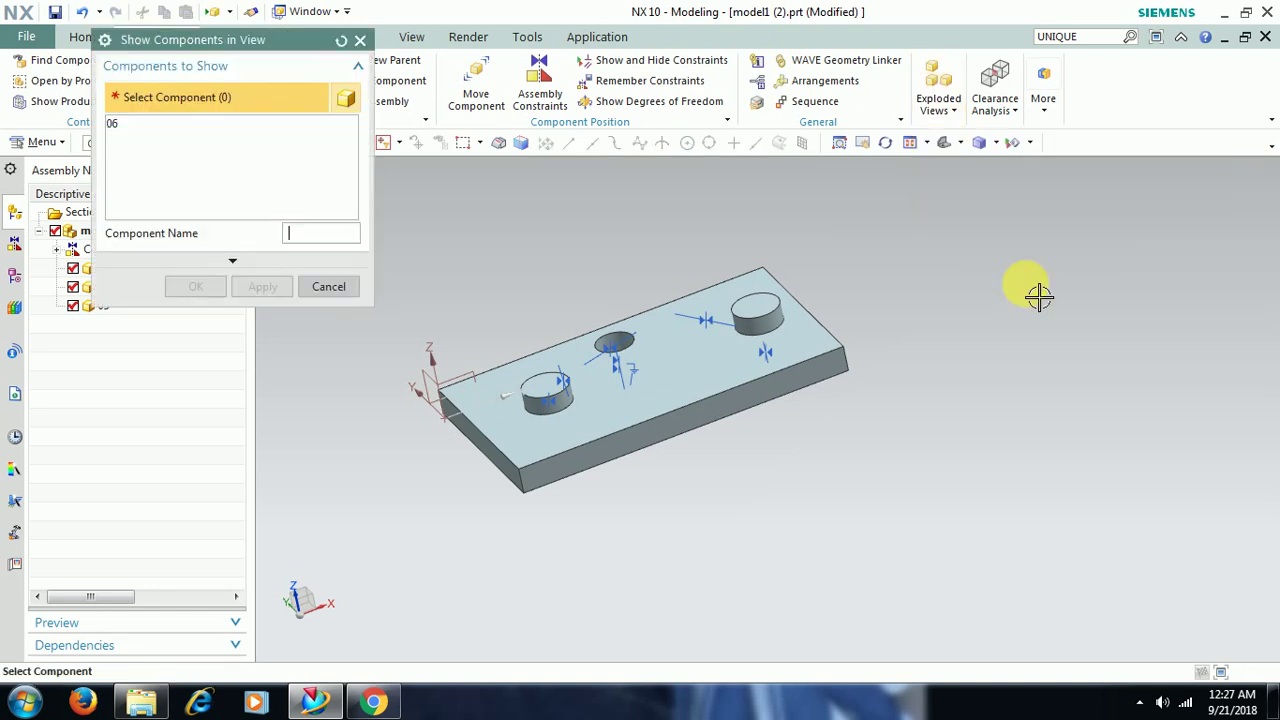
left_click(118, 126)
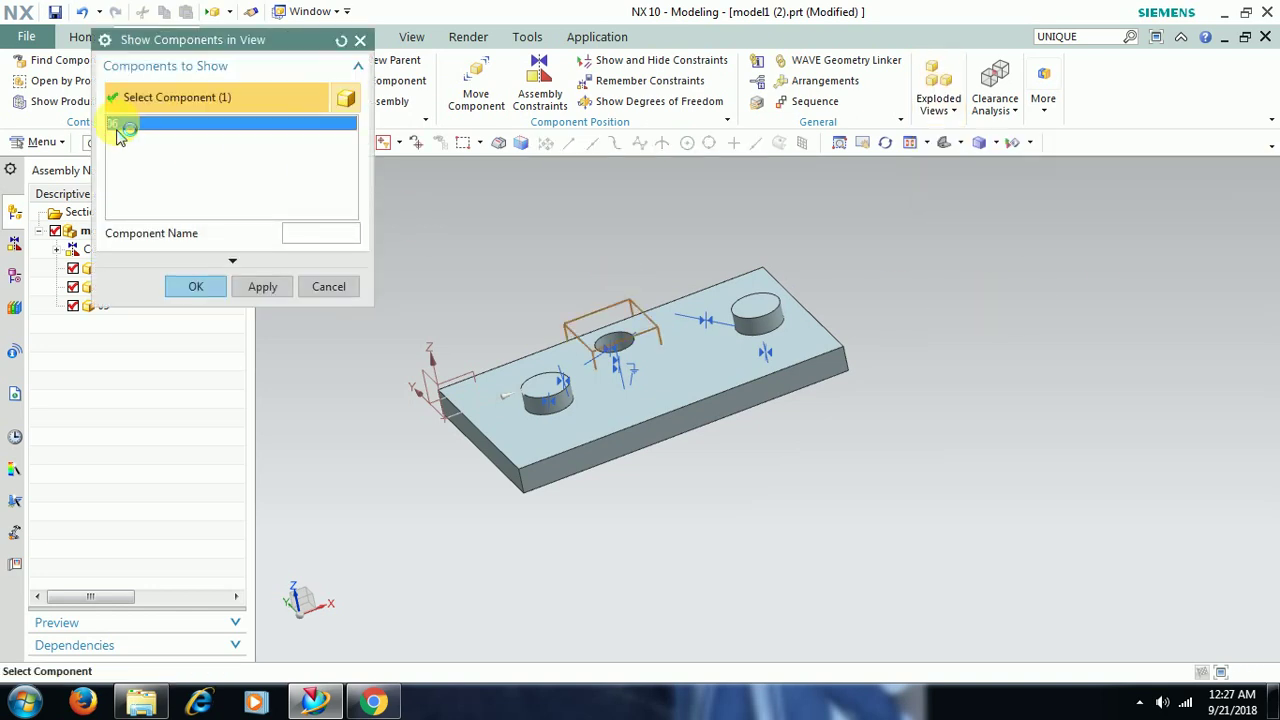
left_click(208, 287)
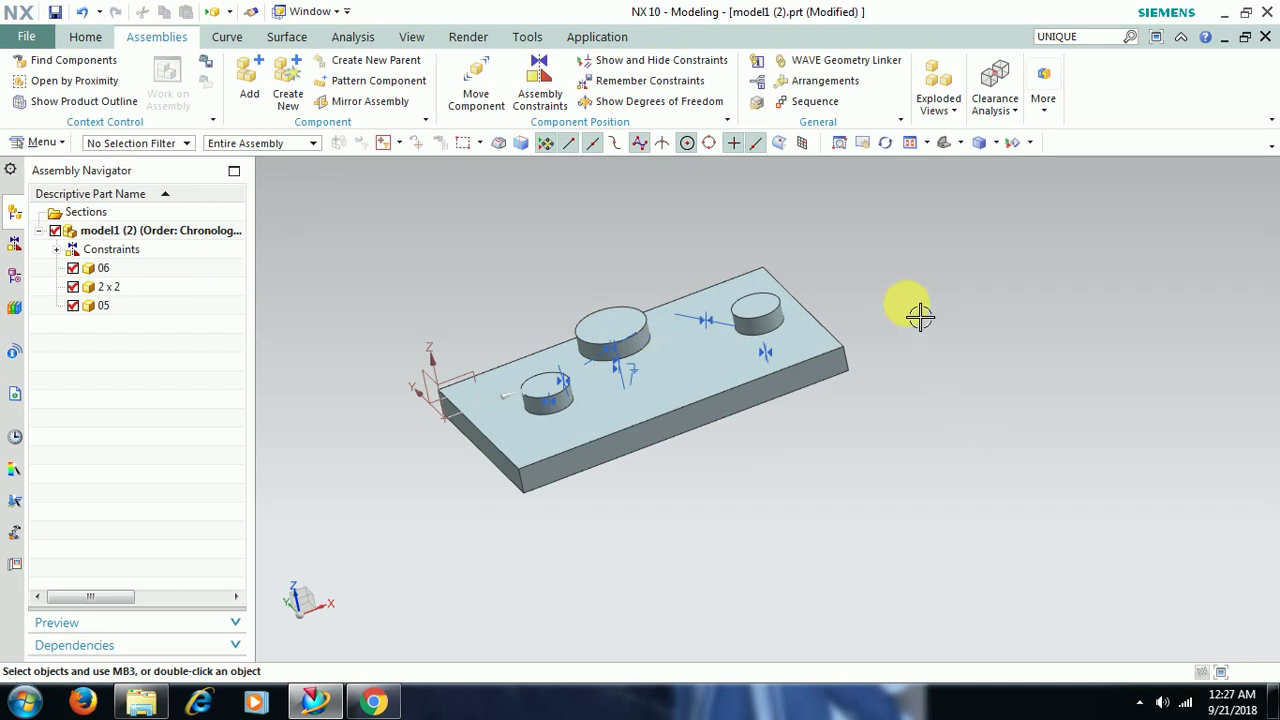
left_click(953, 116)
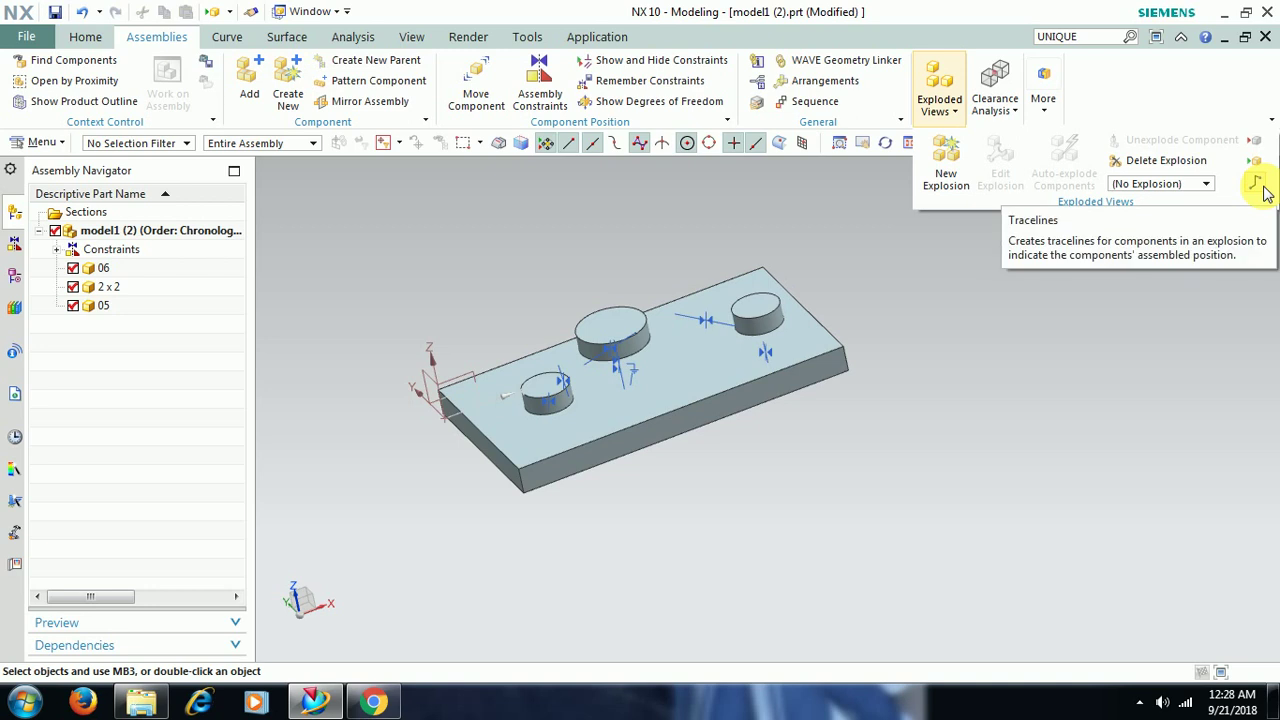
Select explosion 01 from the Exploded Views explosion dropdown.
left_click(1166, 184)
left_click(1048, 189)
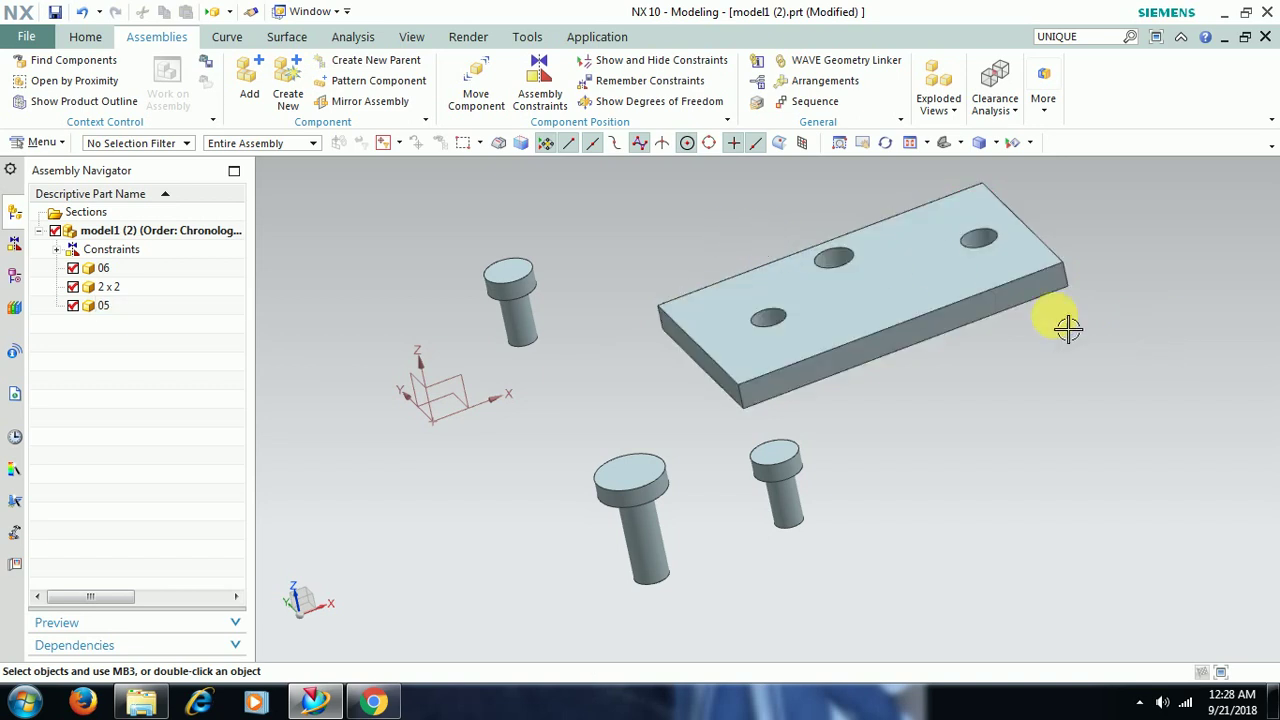
Add a model view under Part Navigator's Model Views and name it EXPLODE.
left_click(14, 277)
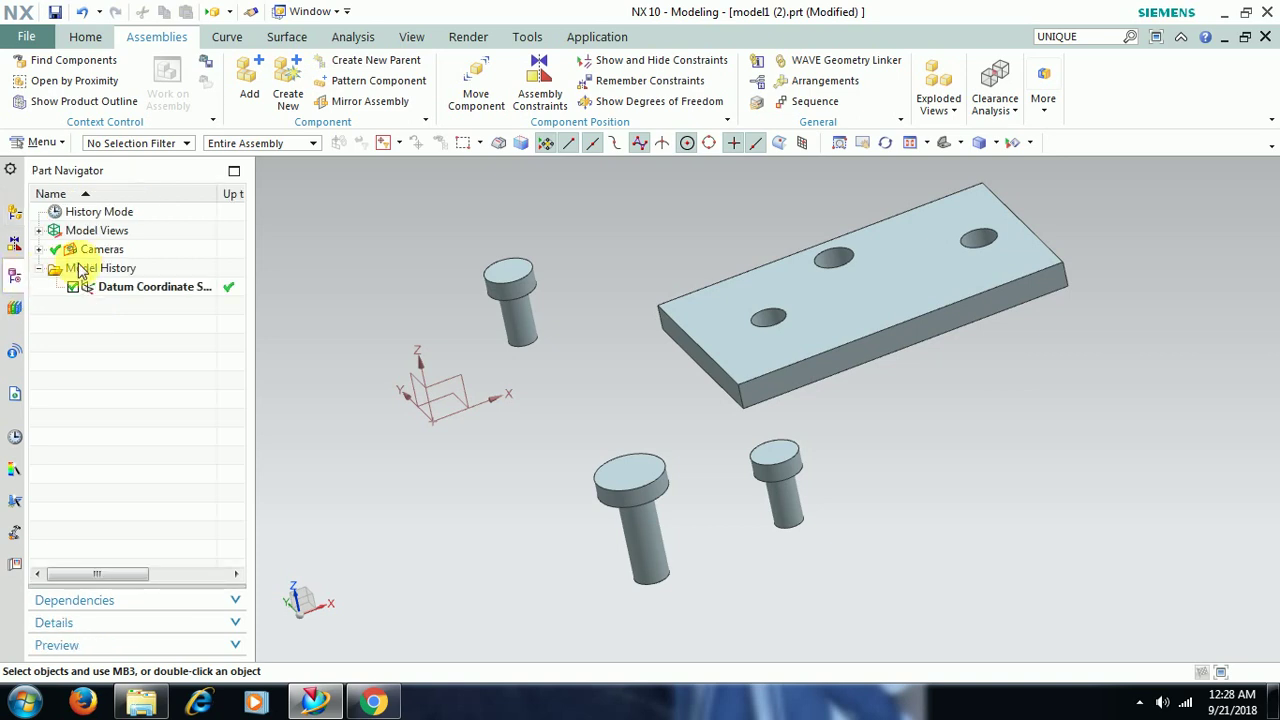
left_click(101, 233)
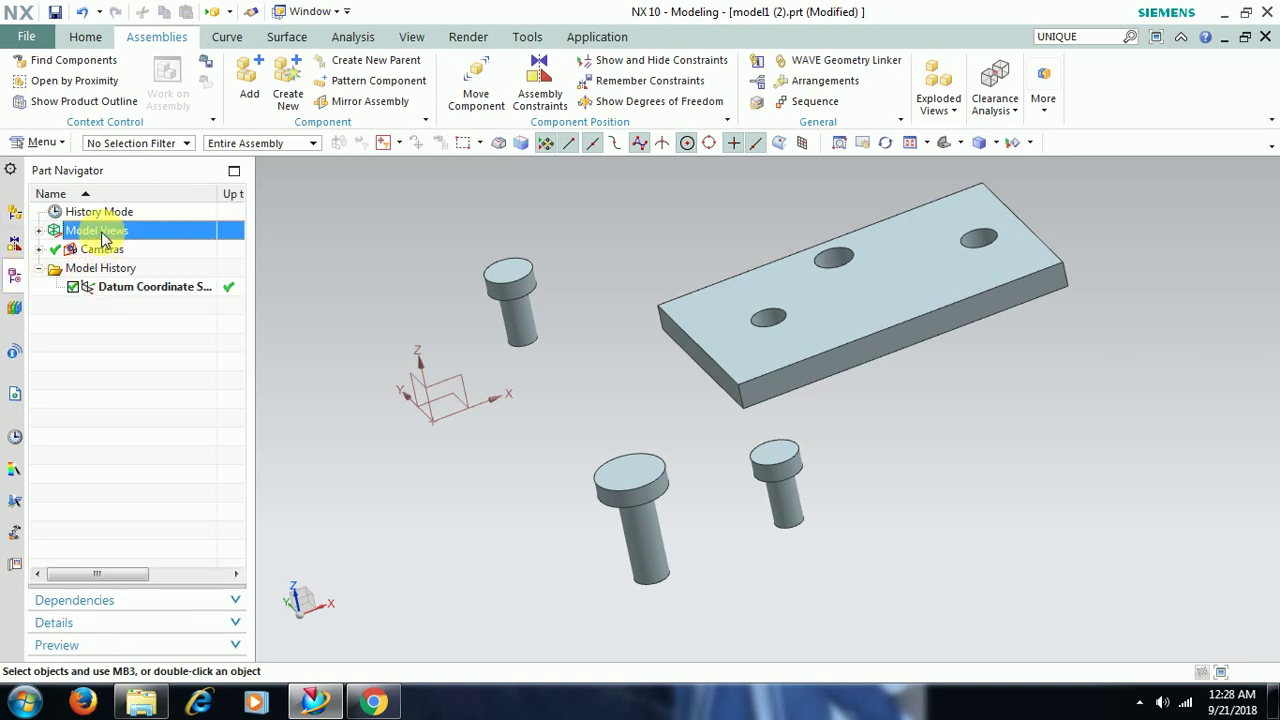
left_click(40, 232)
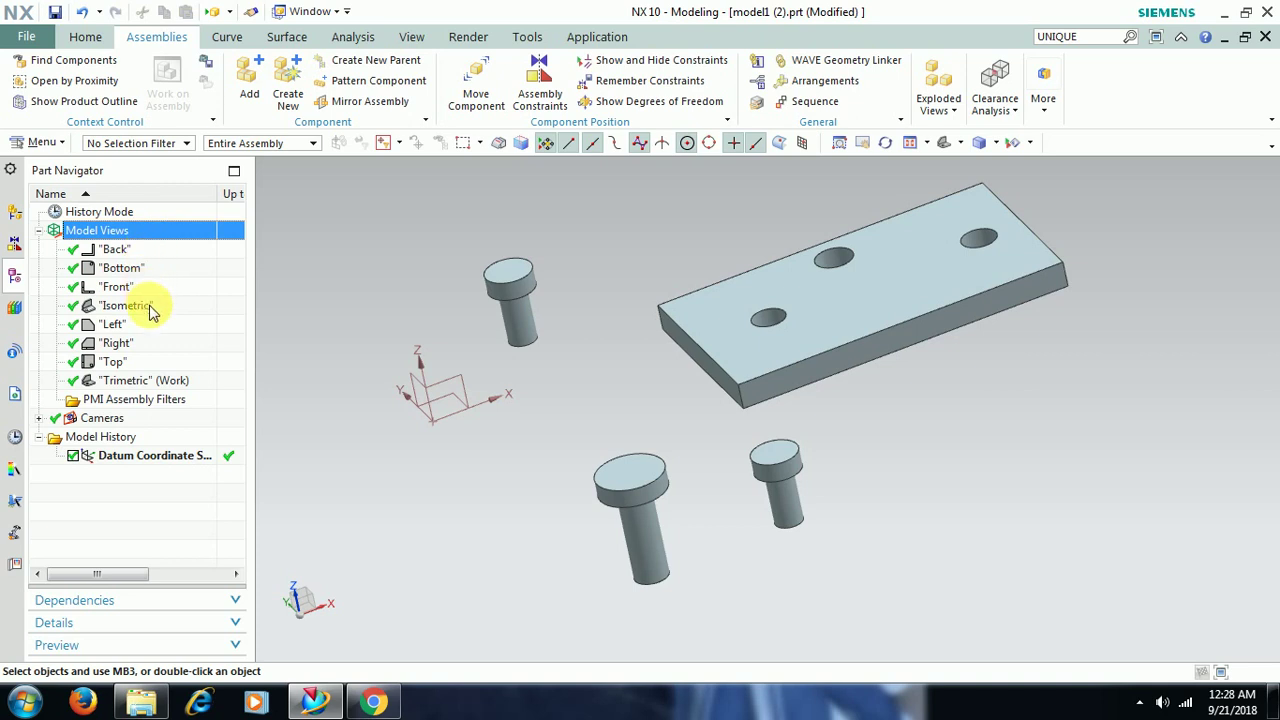
right_click(183, 238)
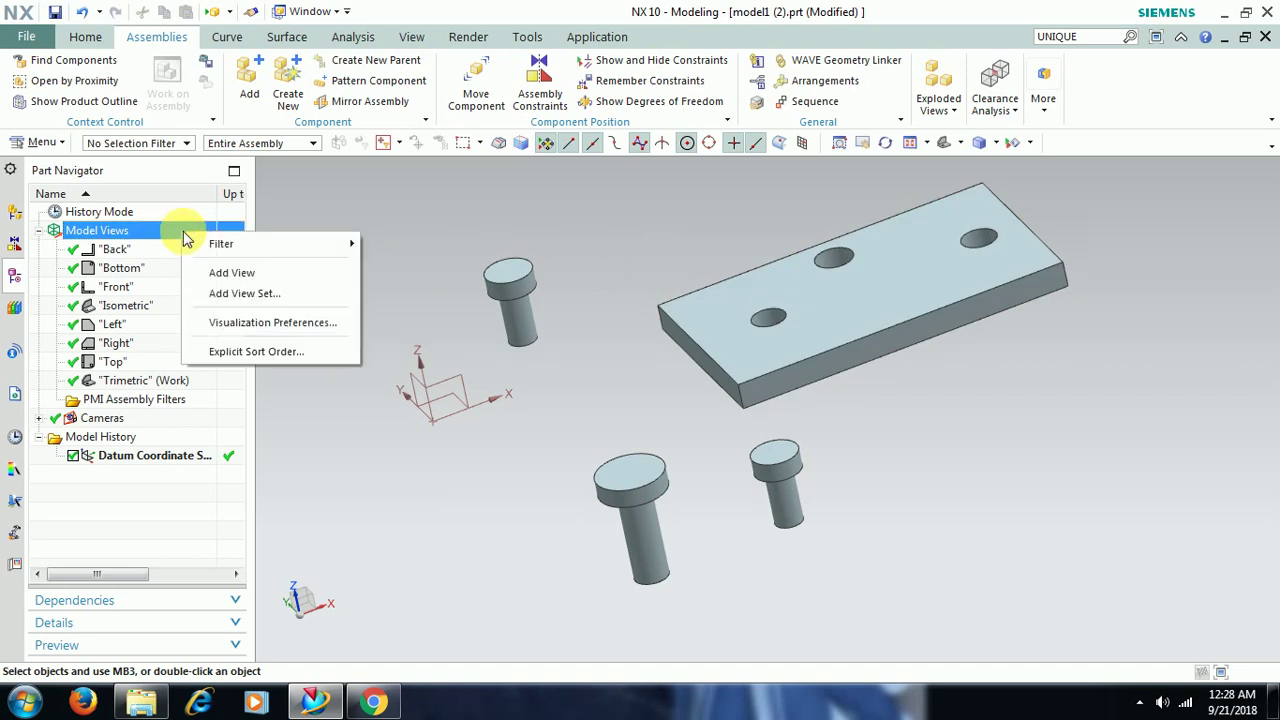
left_click(231, 274)
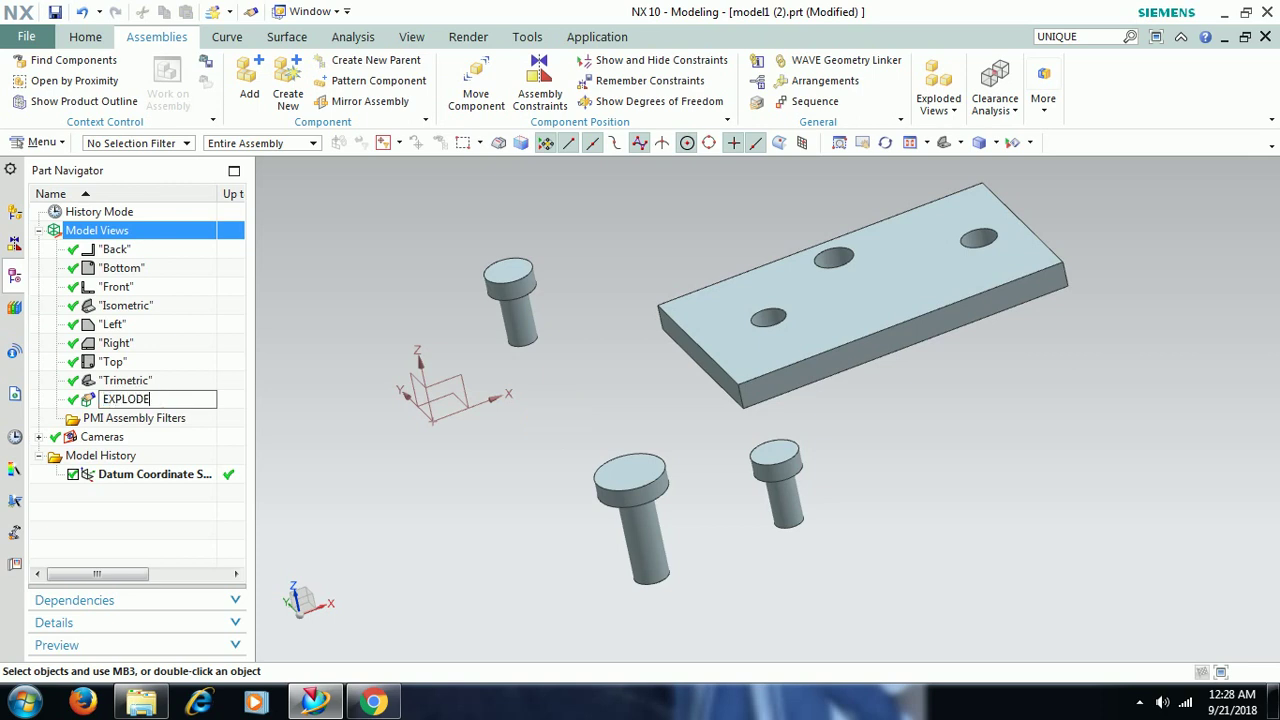
left_click(342, 360)
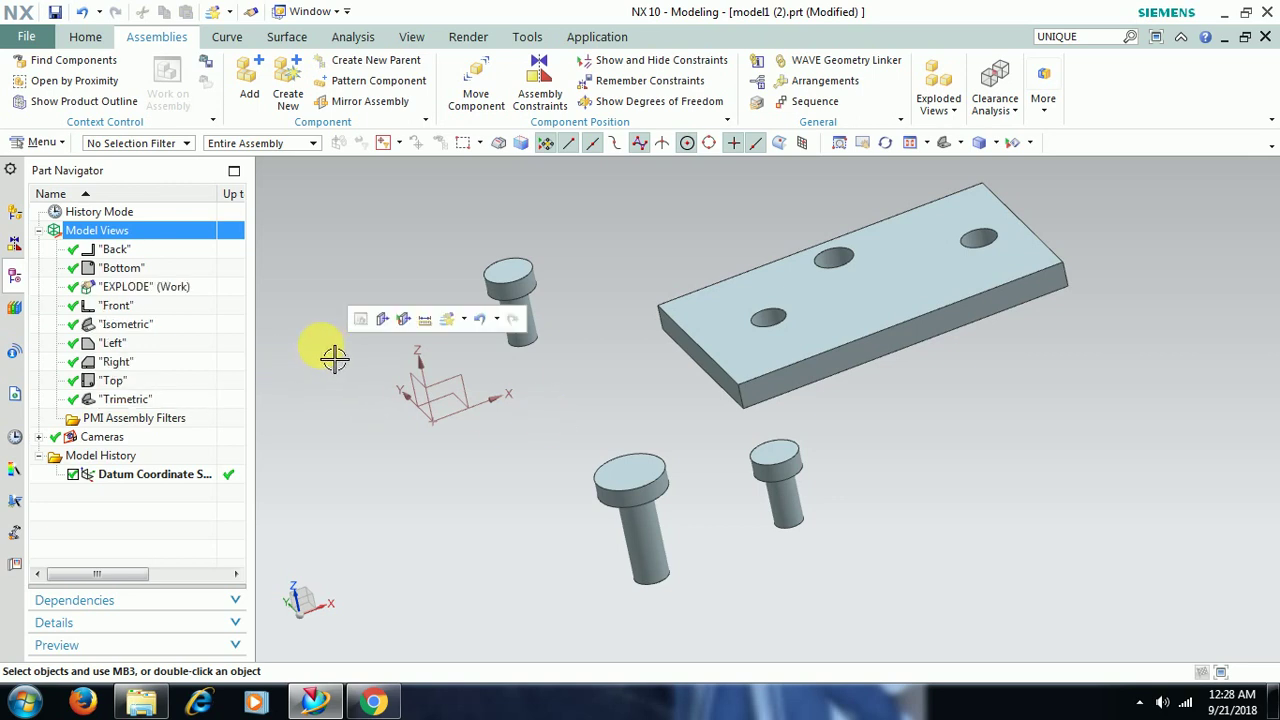
left_click(190, 287)
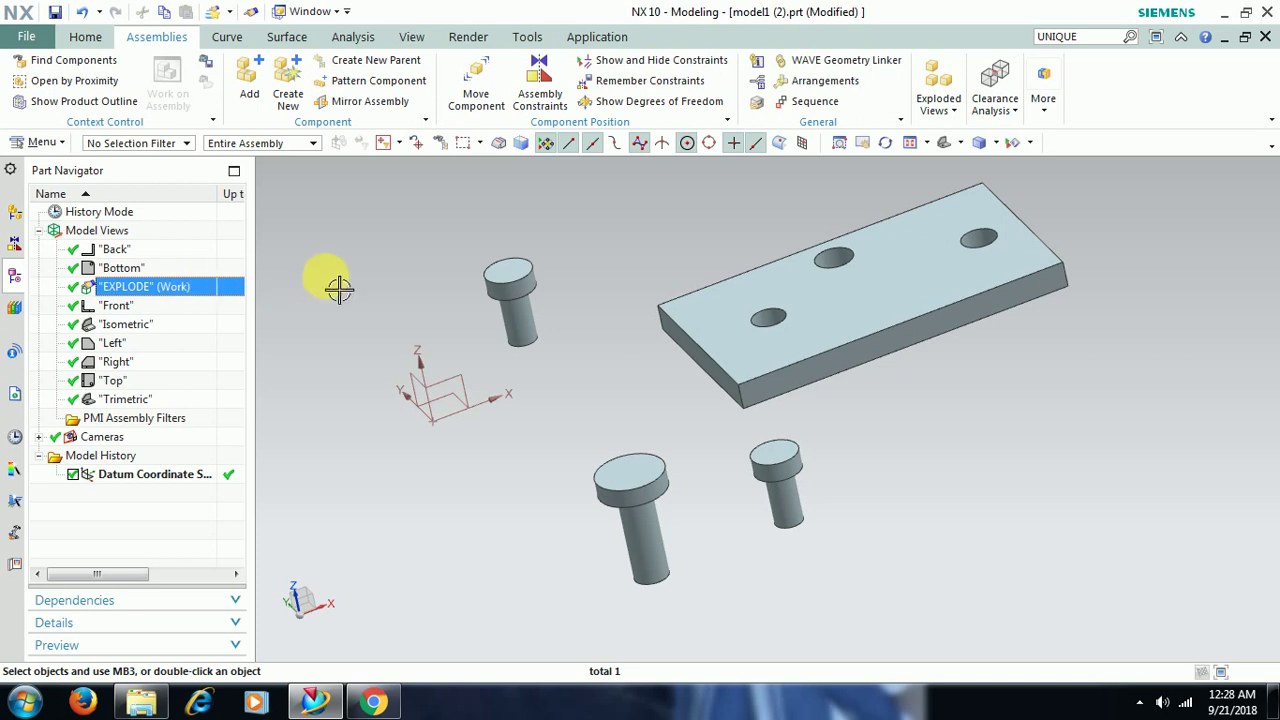
Switch to Drafting and create drawing Sheet 1 with the default sheet settings.
left_click(26, 36)
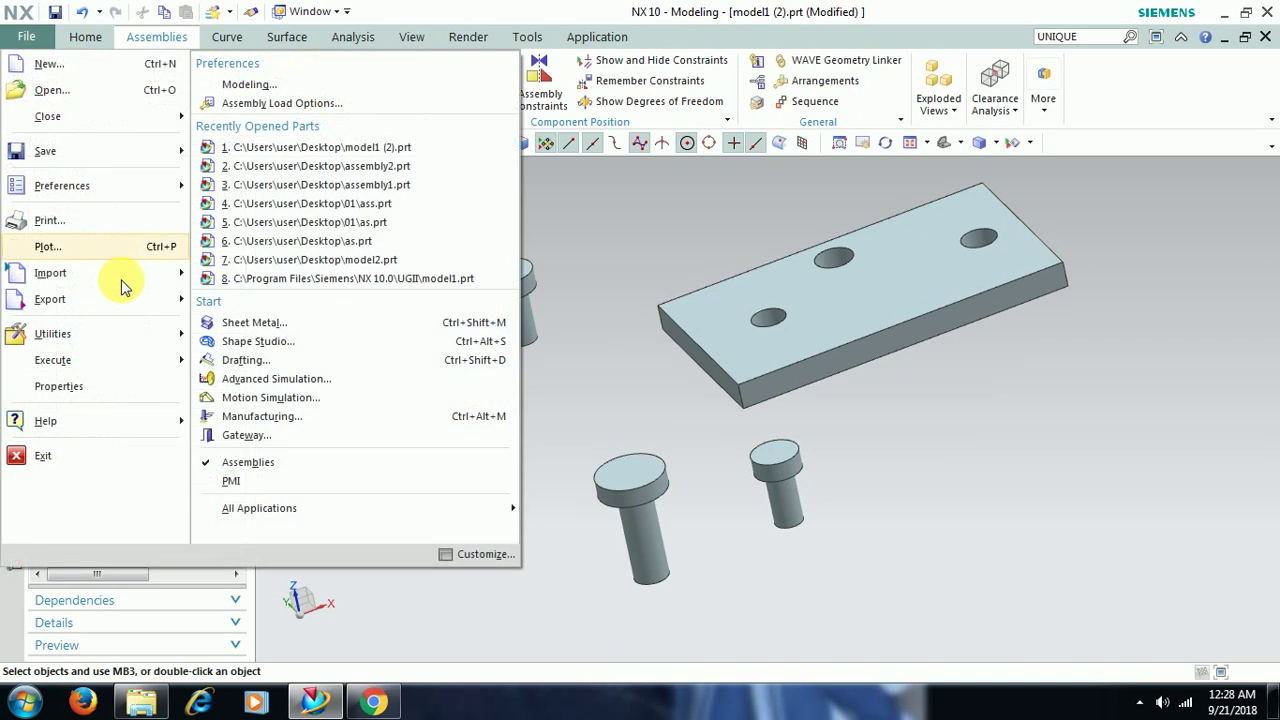
left_click(712, 415)
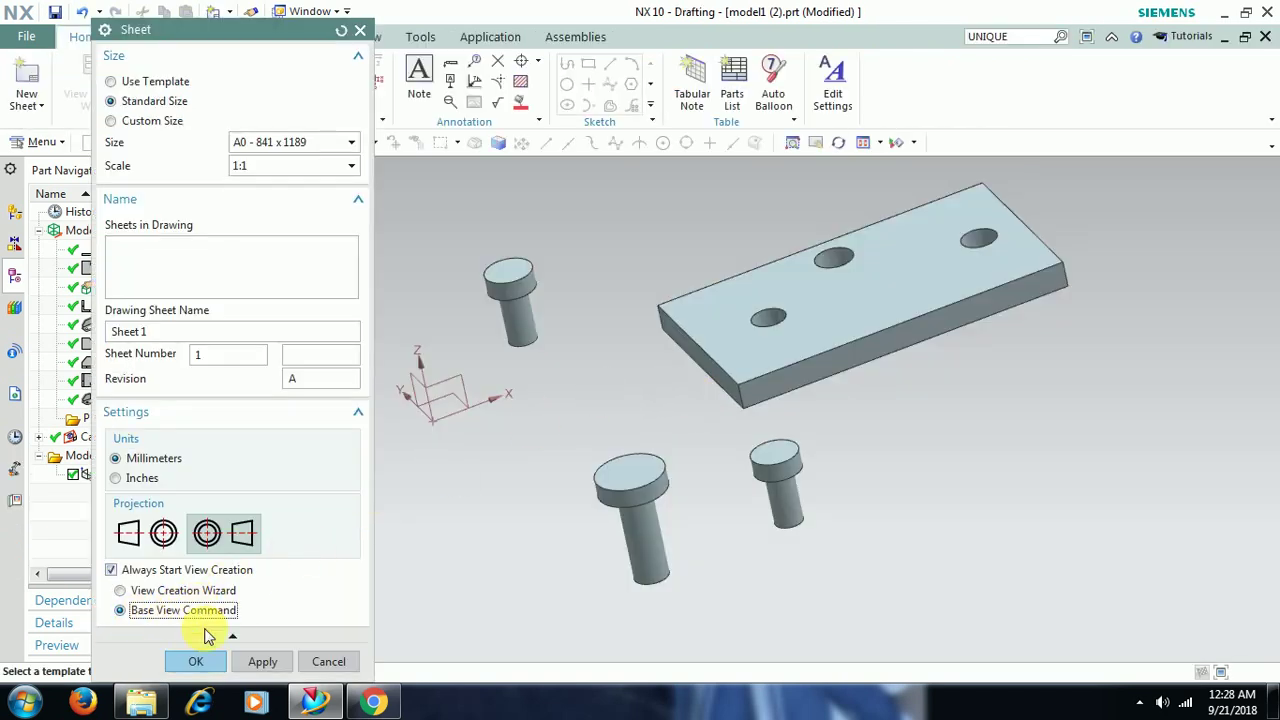
left_click(200, 662)
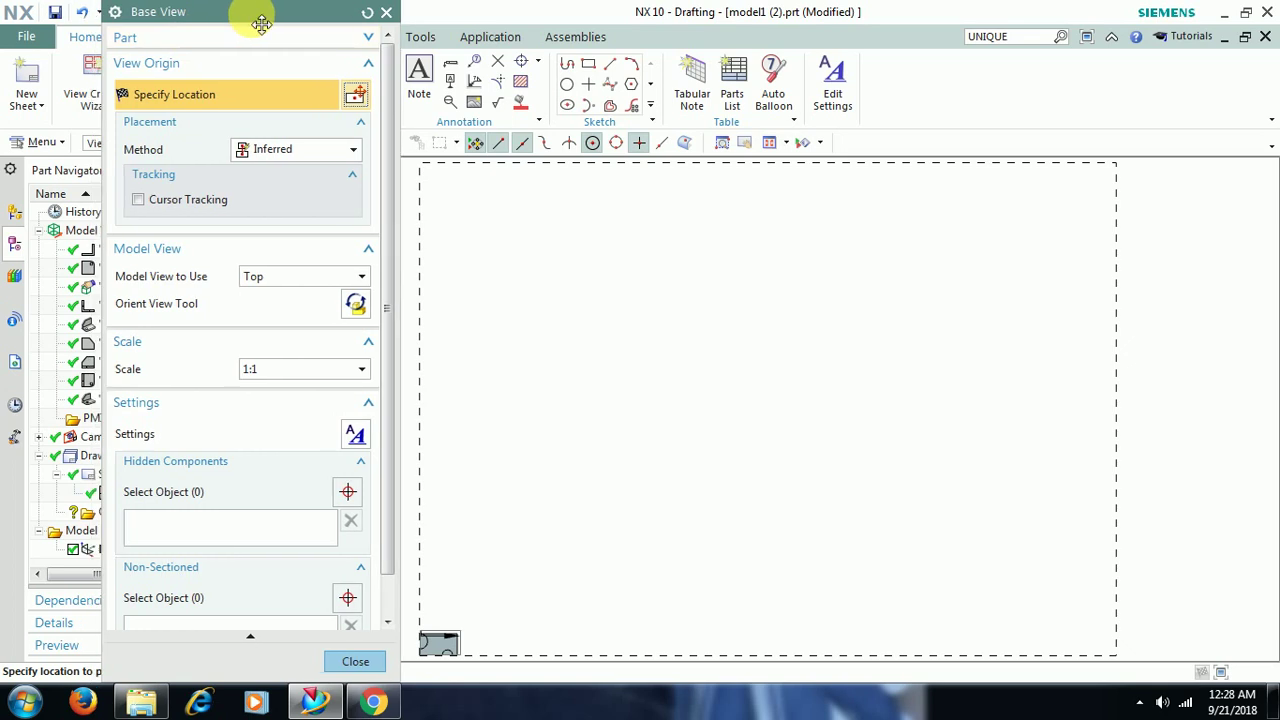
Place the EXPLODE model view as a base view near the sheet centre, adding no projected views.
left_click_drag(263, 20, 393, 41)
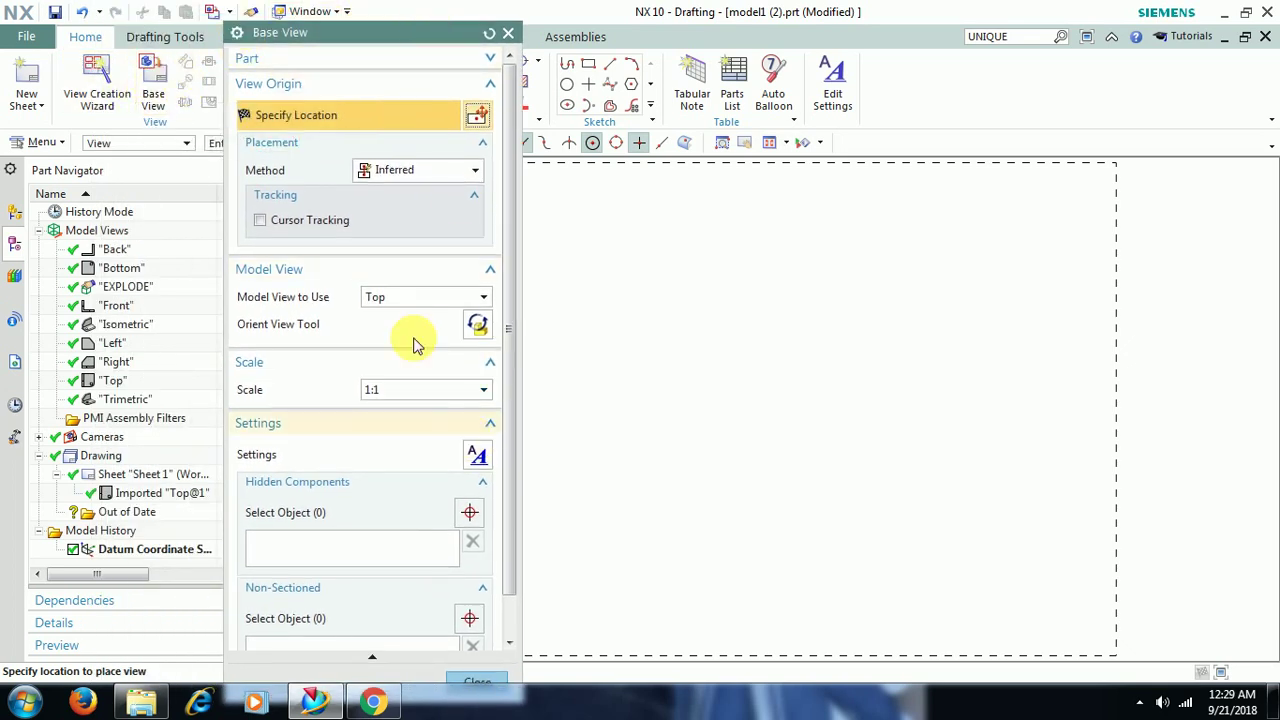
left_click_drag(350, 30, 252, 19)
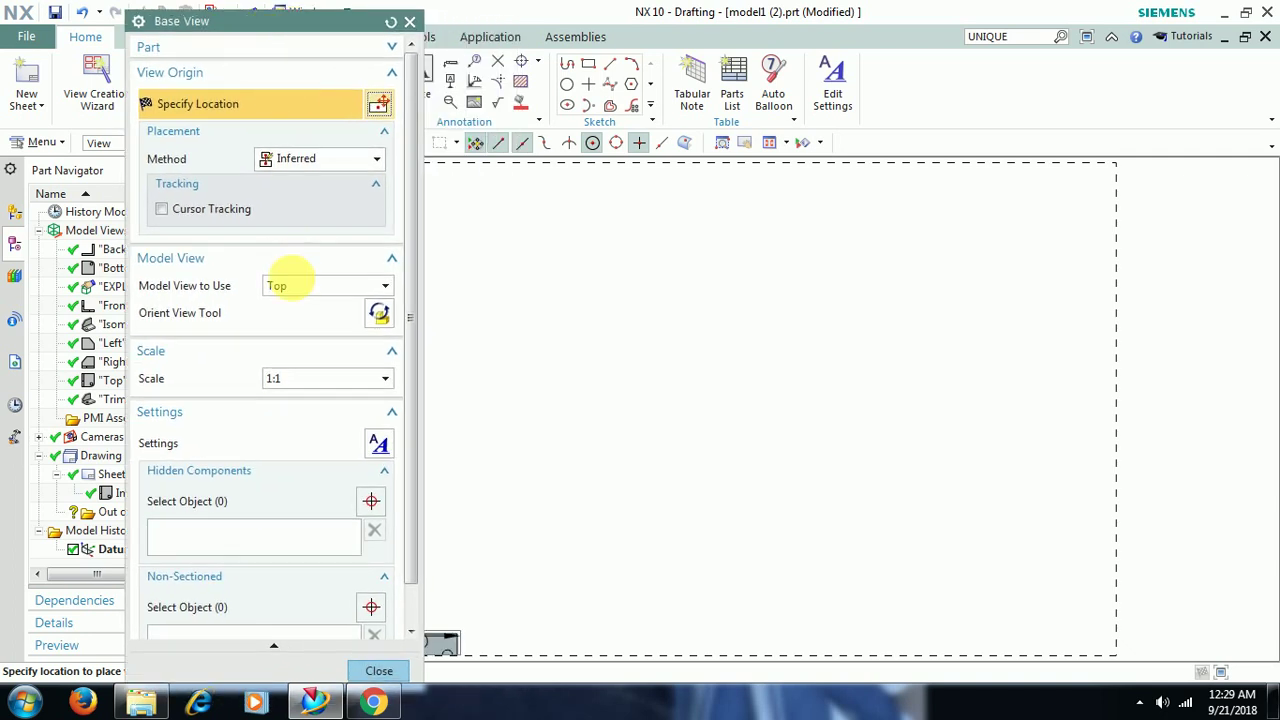
left_click(298, 290)
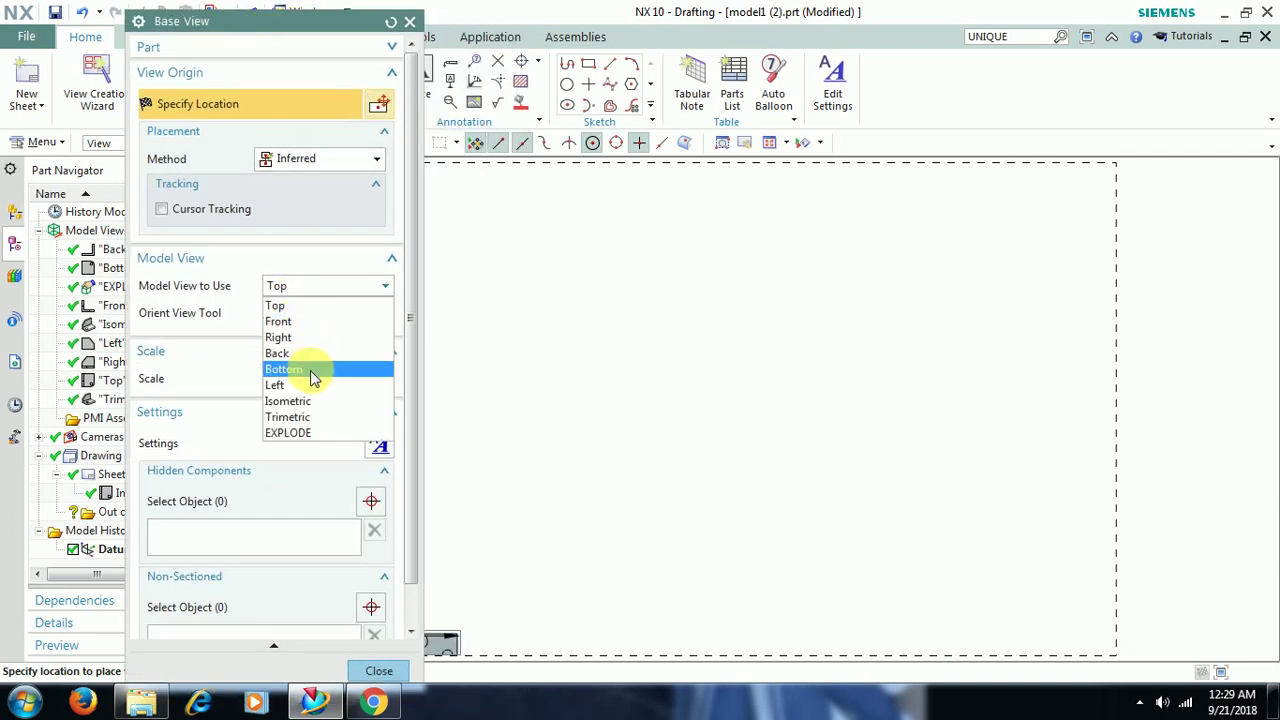
left_click(316, 432)
left_click(712, 386)
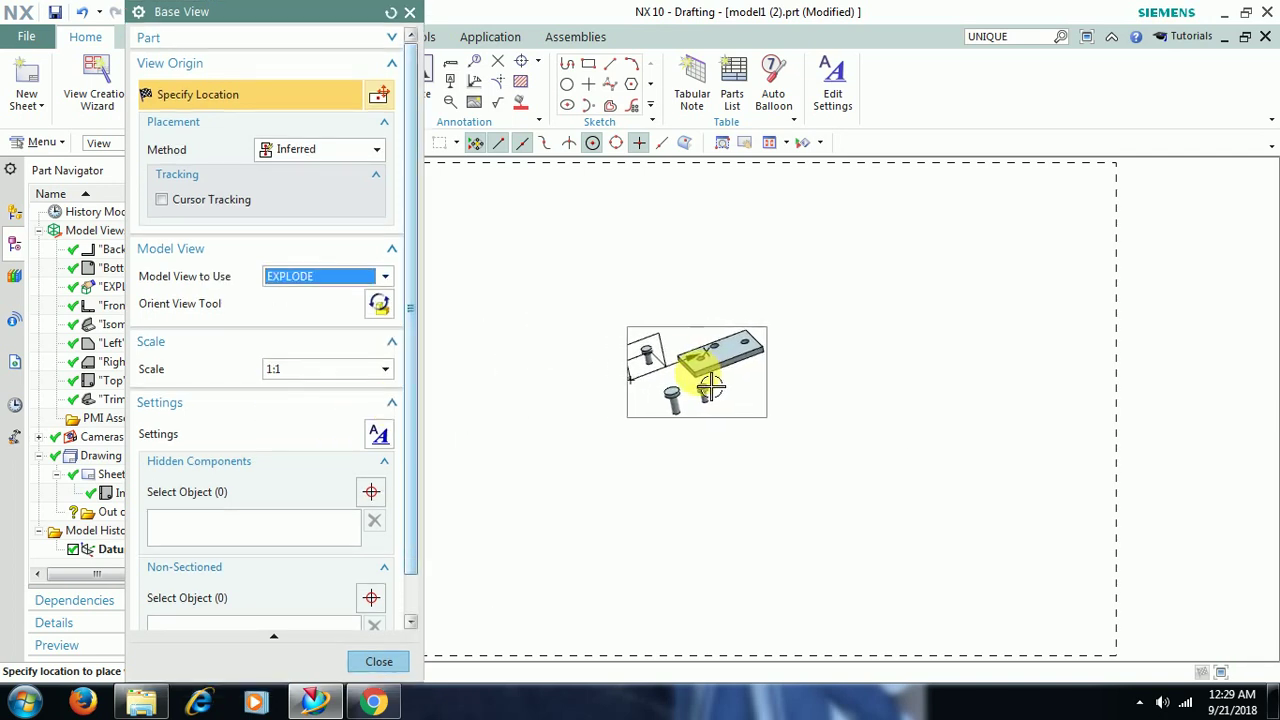
left_click(390, 664)
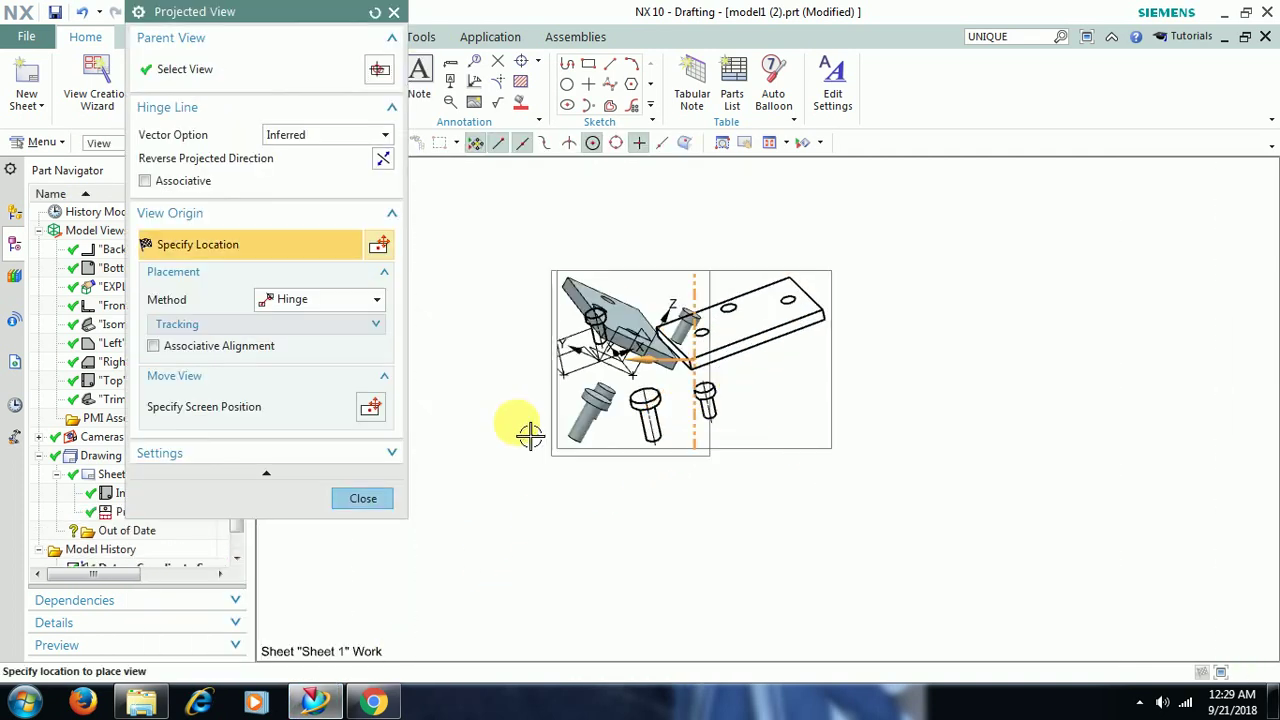
left_click(380, 499)
Return to the Modeling application.
scroll(921, 333, "up", 1)
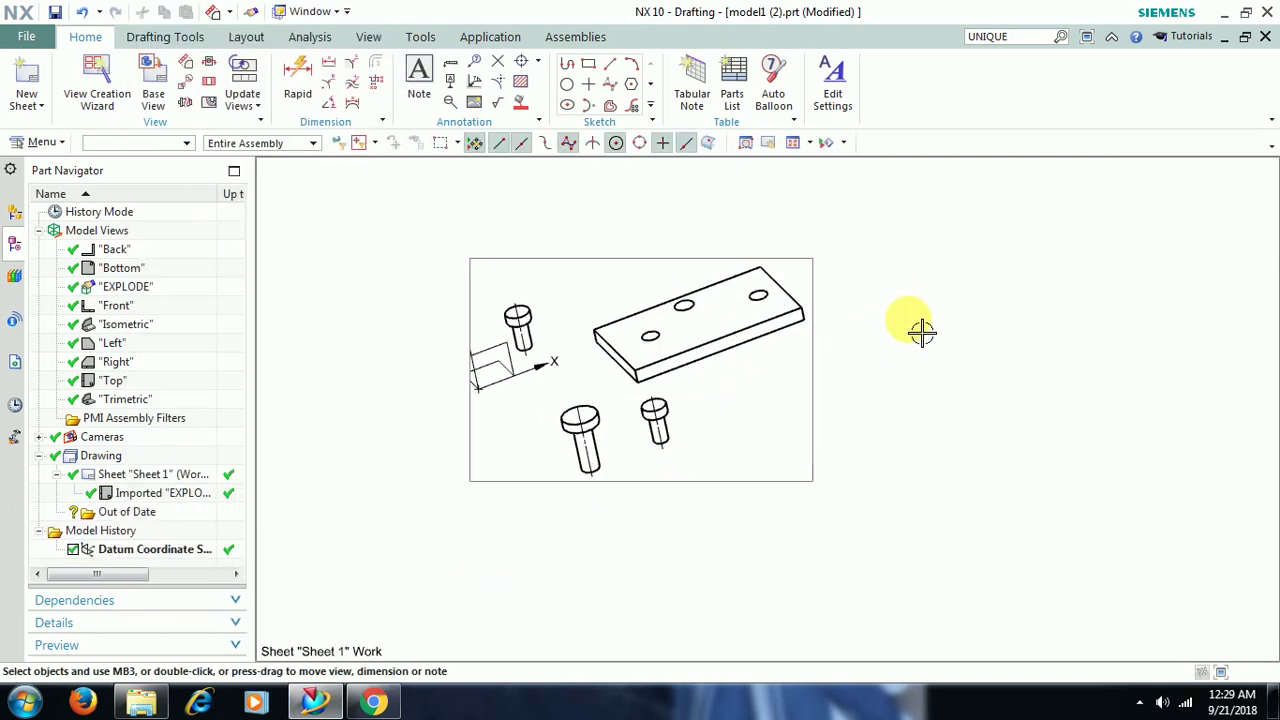
scroll(894, 319, "up", 1)
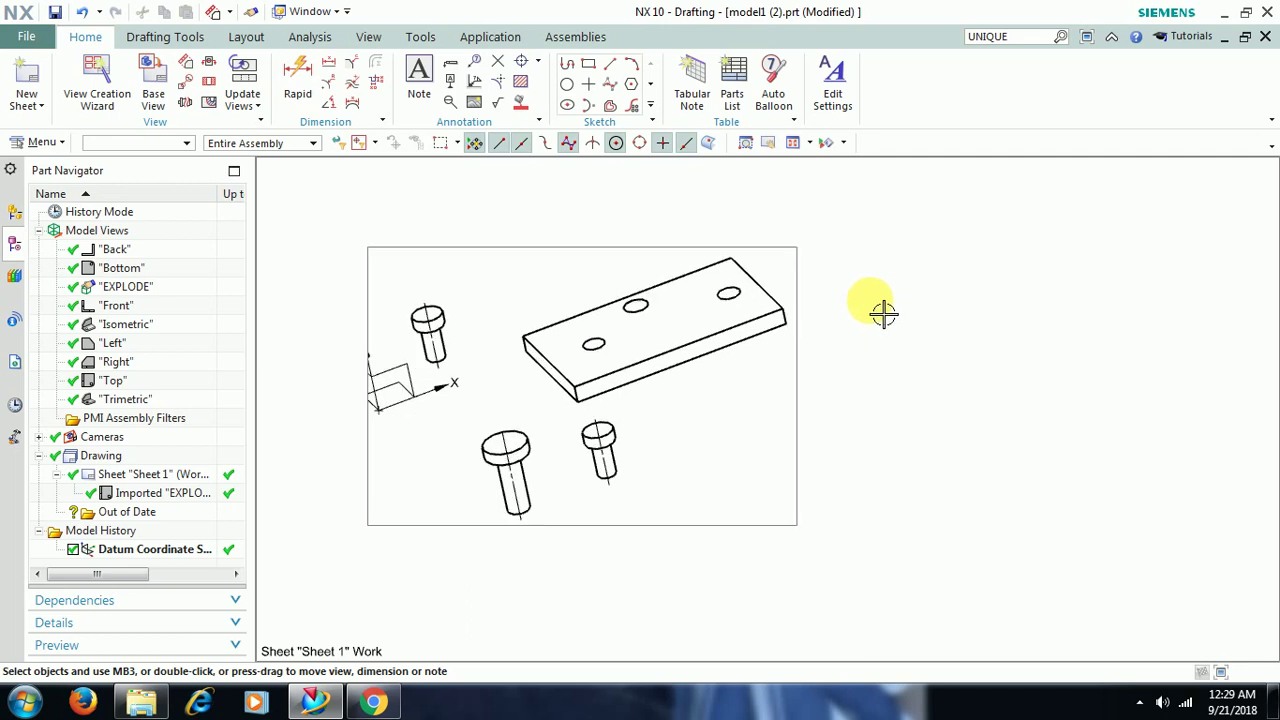
left_click(792, 213)
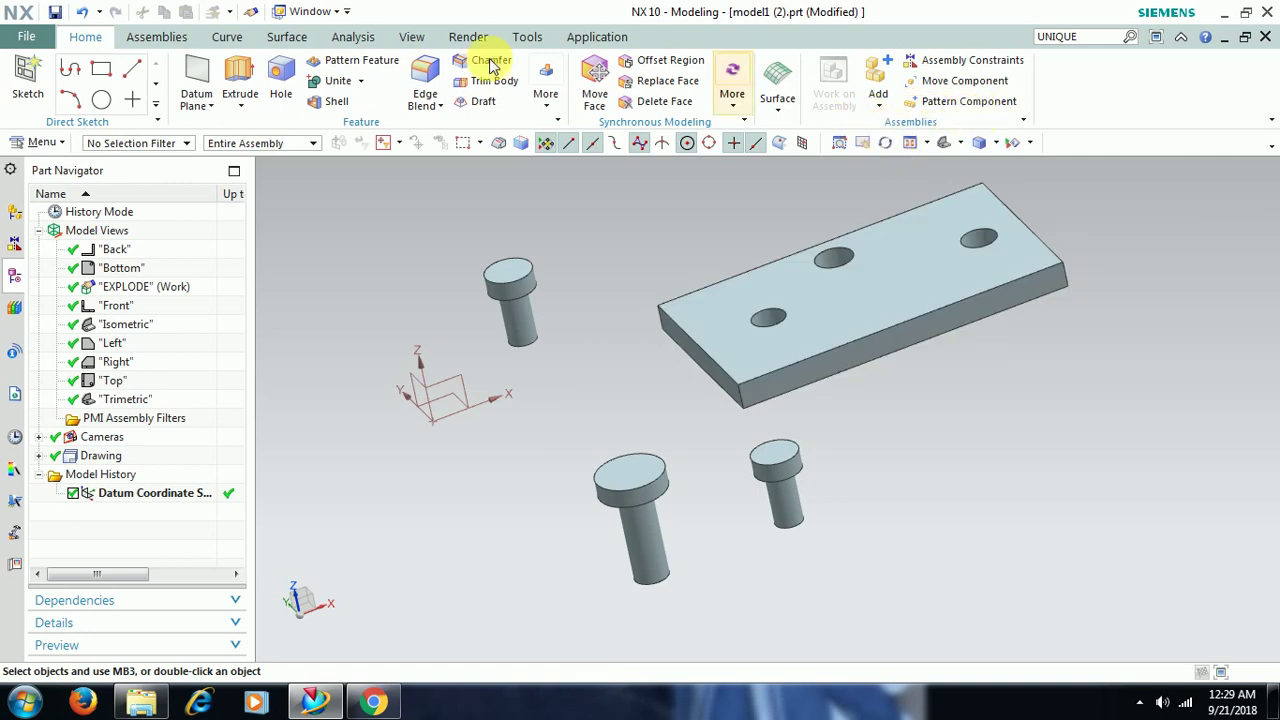
Create a traceline from the raised pin's end centre to its hole centre in plate 05.
left_click(155, 40)
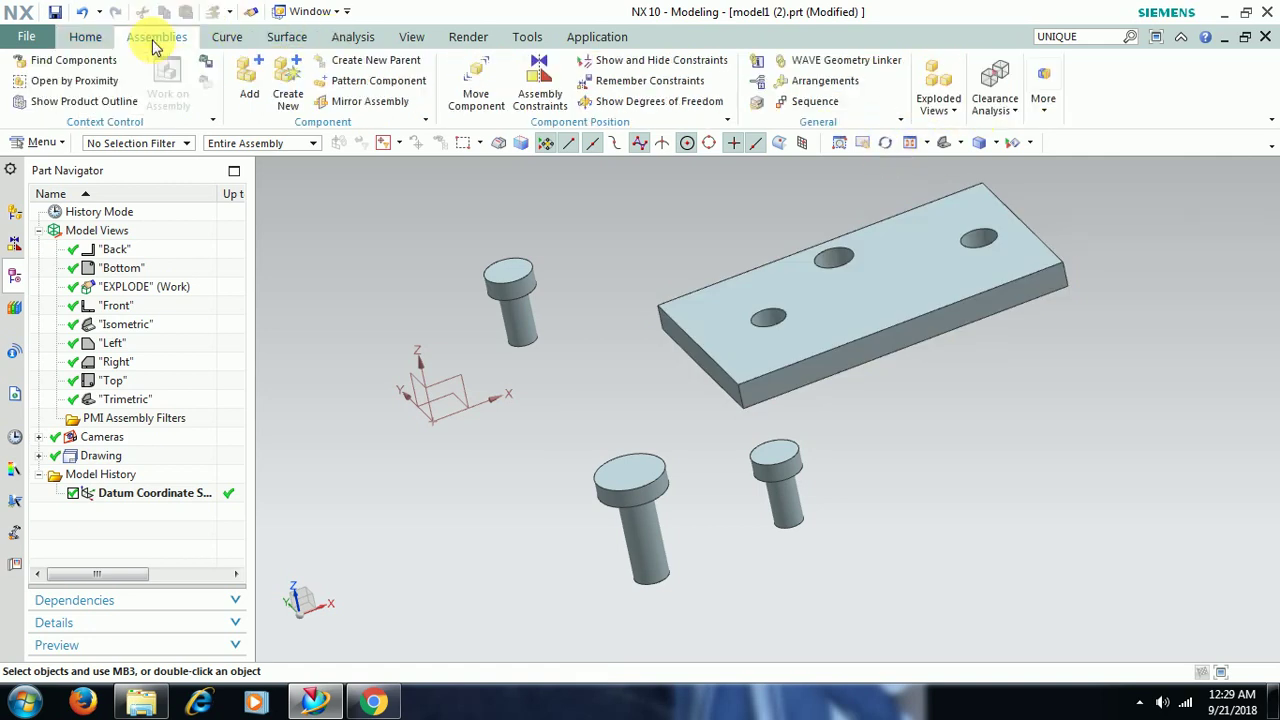
left_click(940, 100)
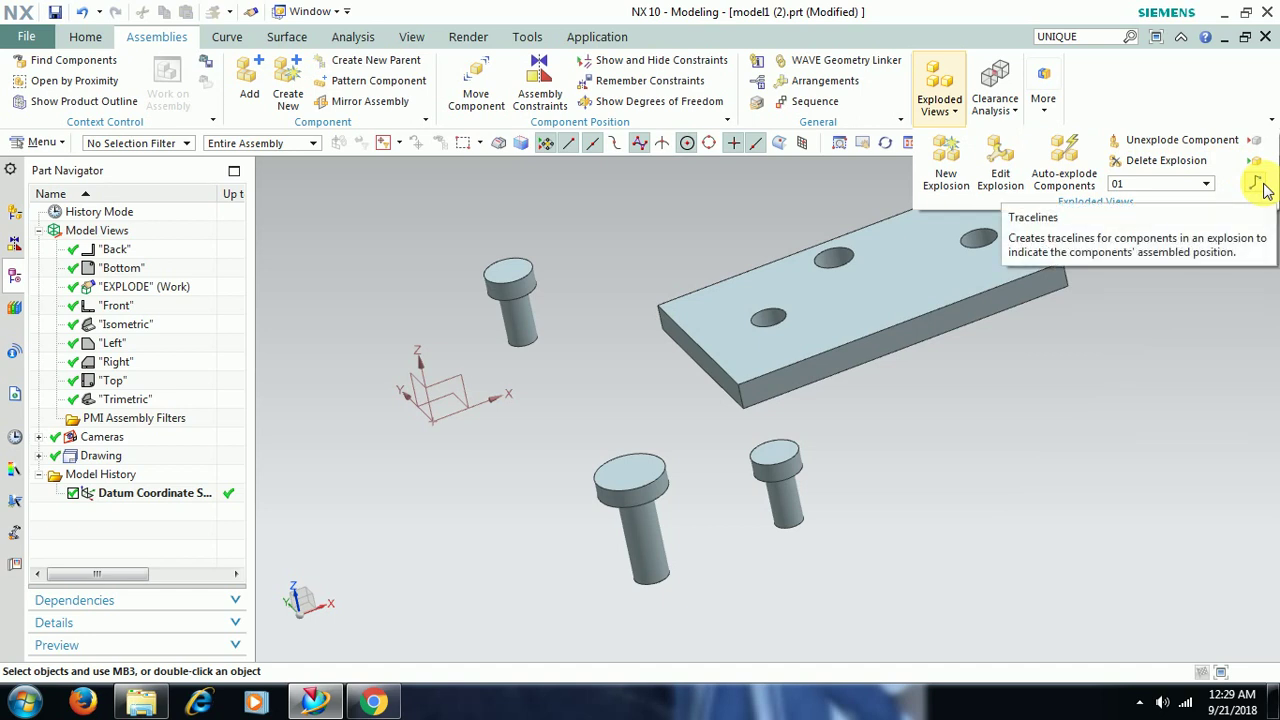
left_click(1151, 357)
mouse_move(886, 280)
middle_mouse_down()
mouse_move(886, 334)
mouse_move(880, 298)
middle_mouse_up()
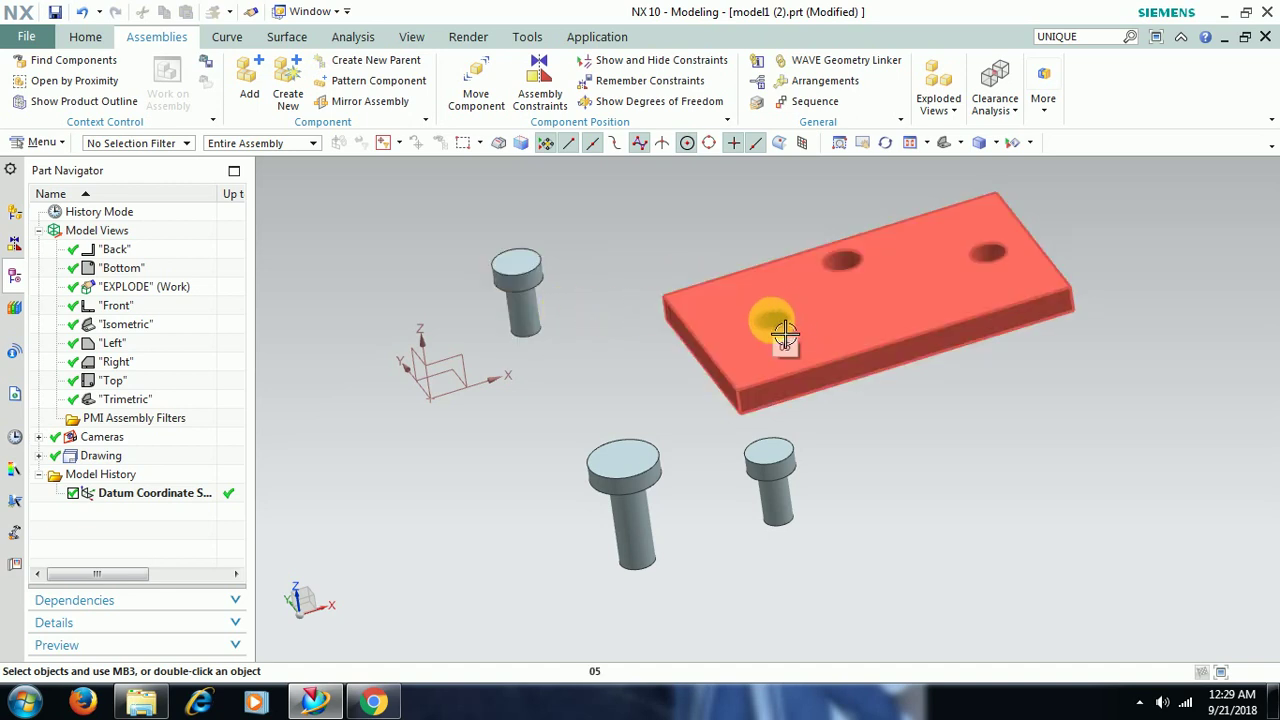
left_click(943, 104)
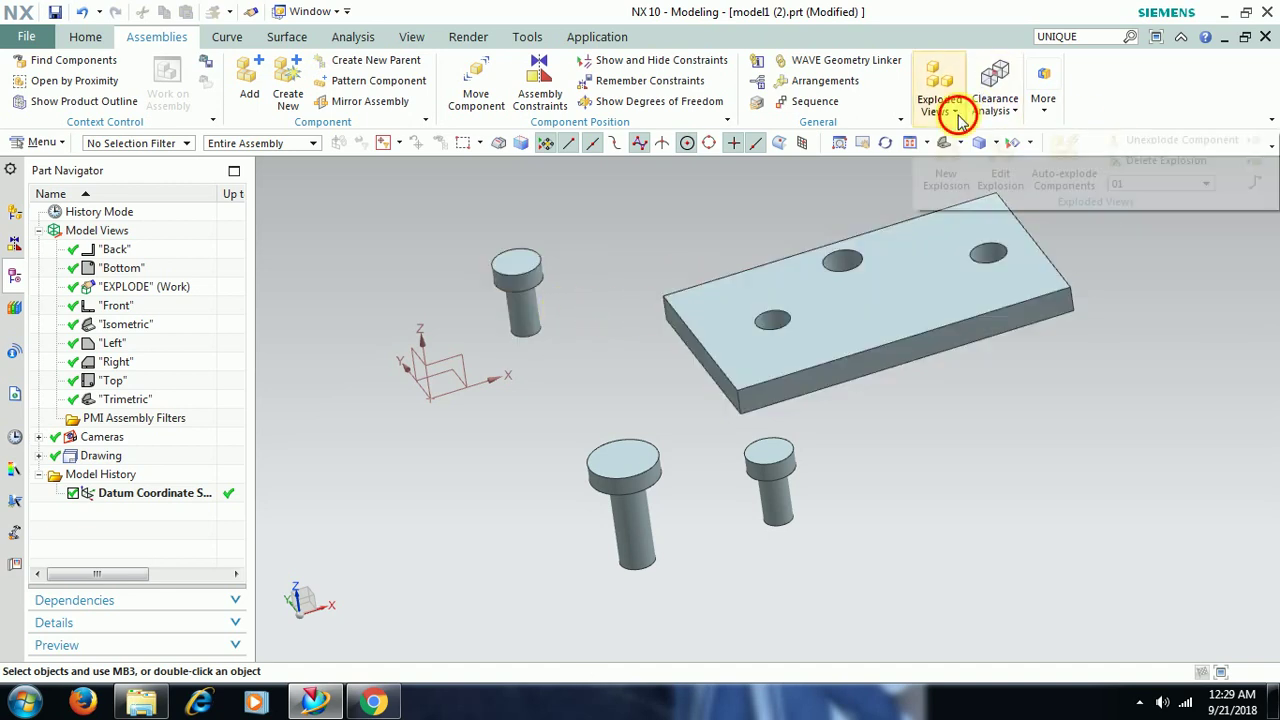
left_click(1255, 183)
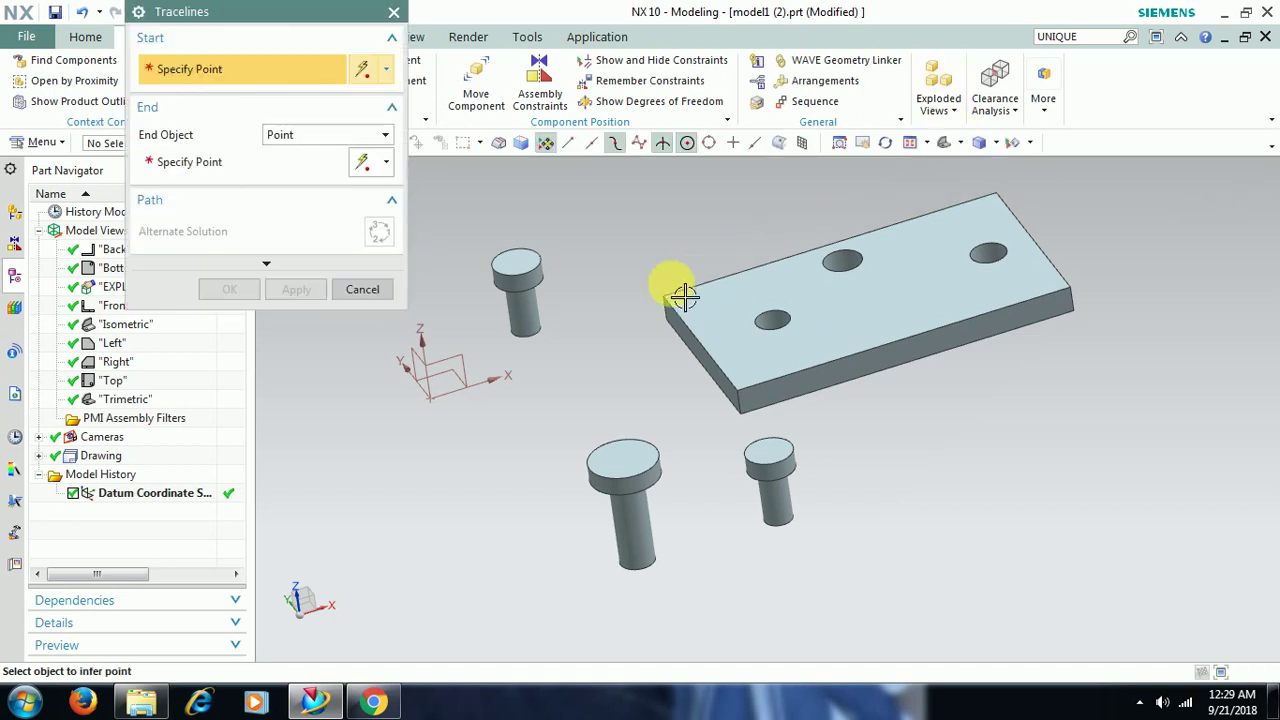
left_click(558, 347)
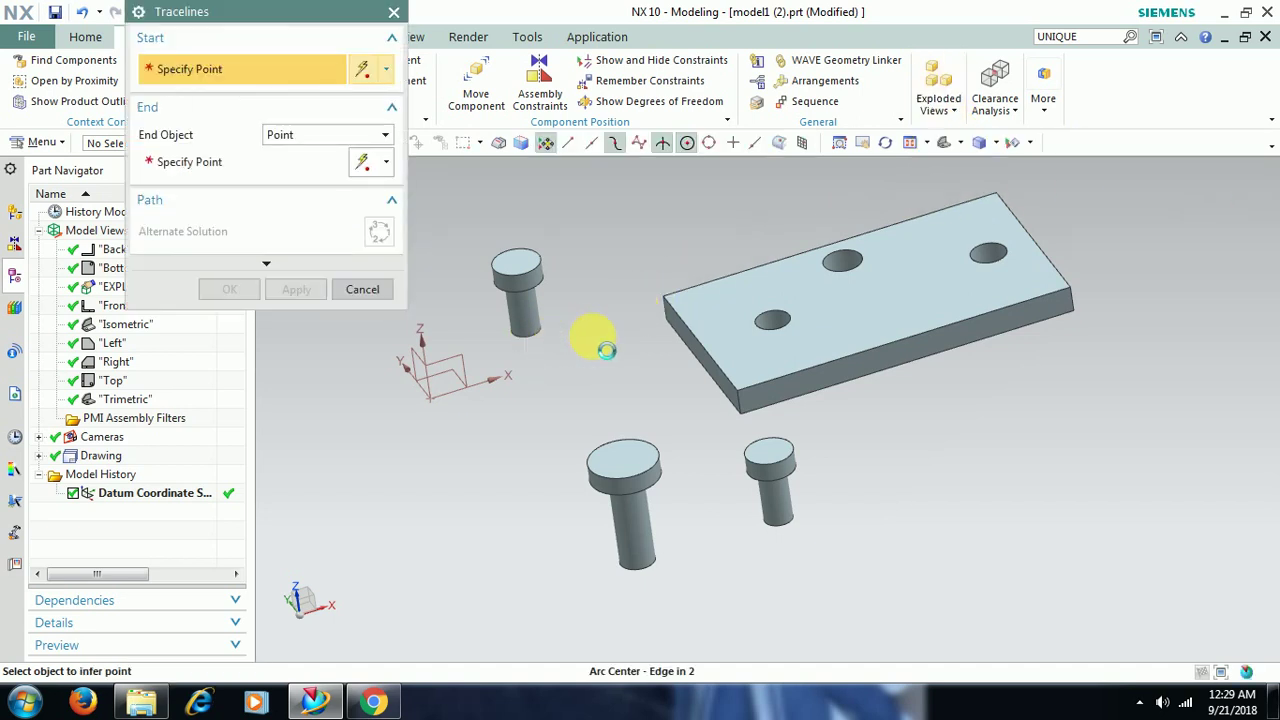
left_click(778, 340)
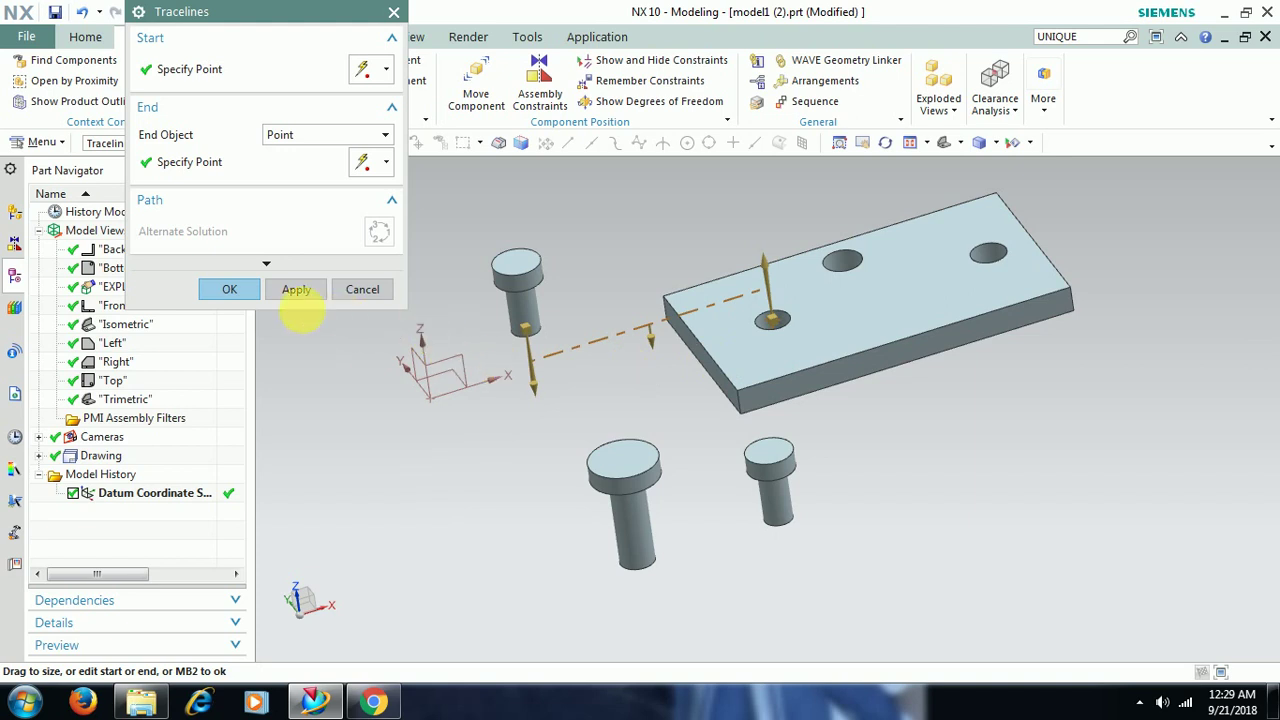
left_click(231, 292)
middle_click_drag(608, 366, 679, 383)
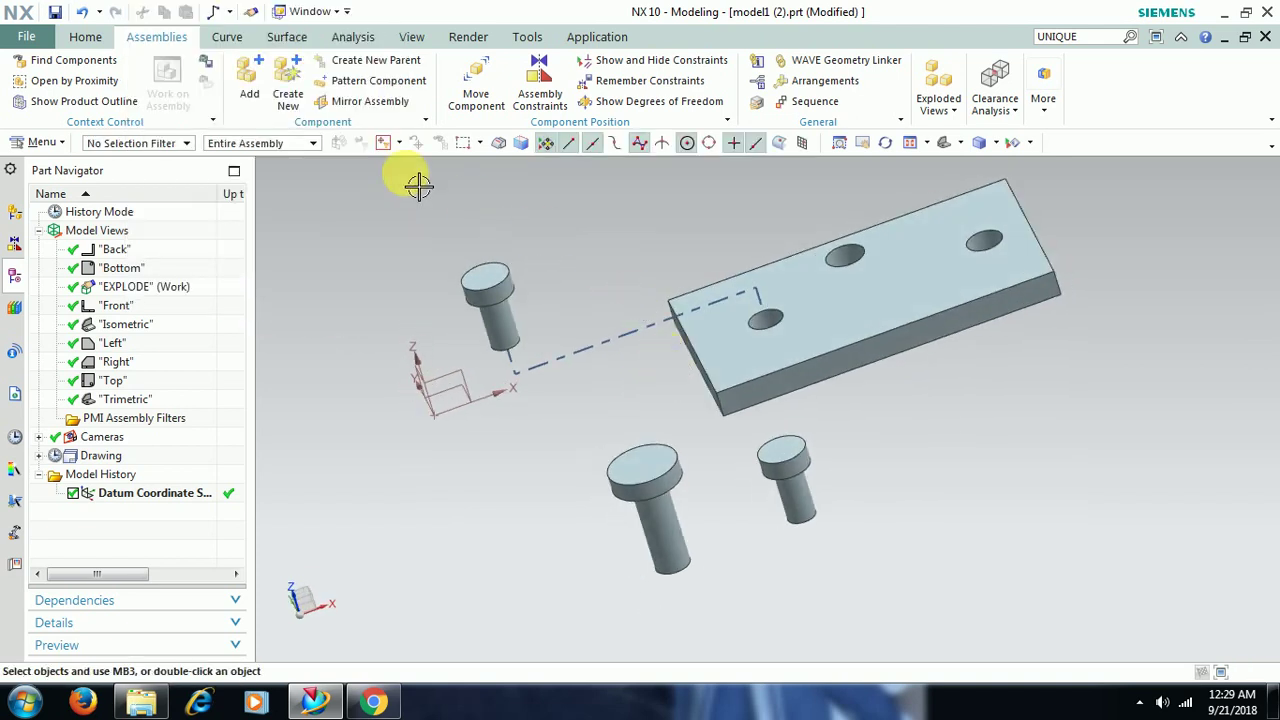
left_click(28, 37)
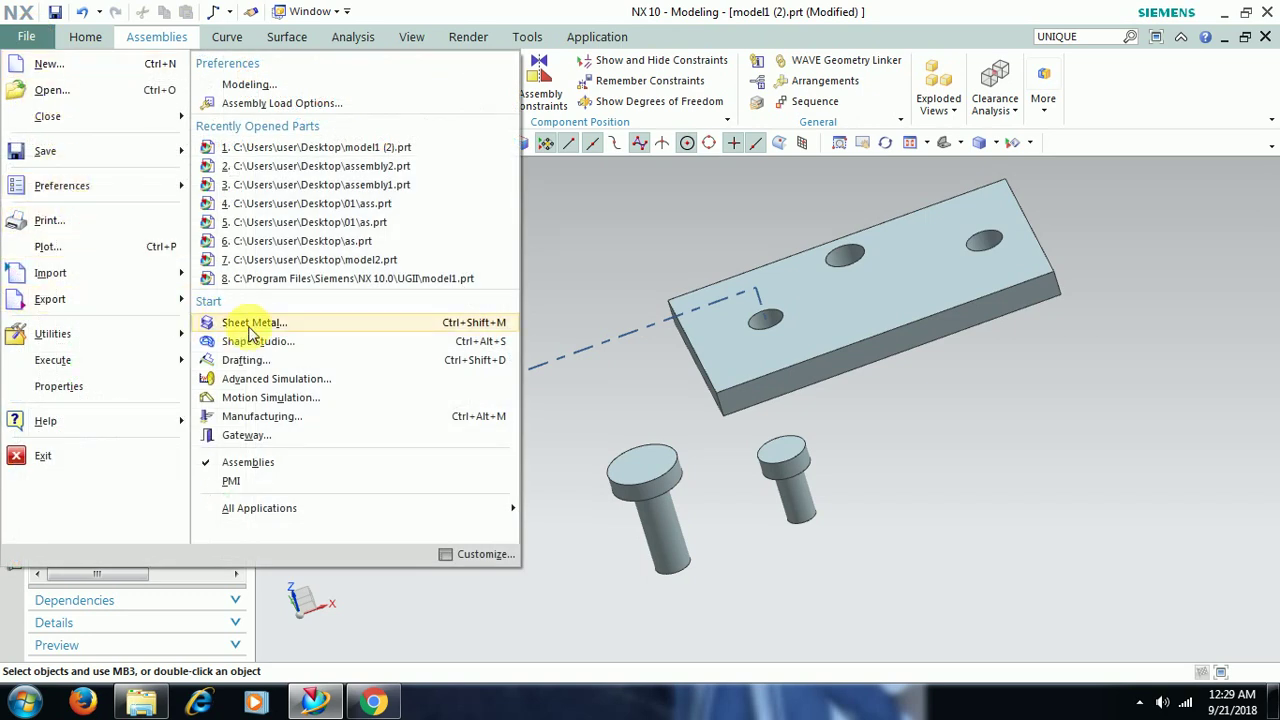
In Drafting, update the out-of-date EXPLODE view on Sheet 1, then return to Modeling with Ctrl+M.
left_click(285, 360)
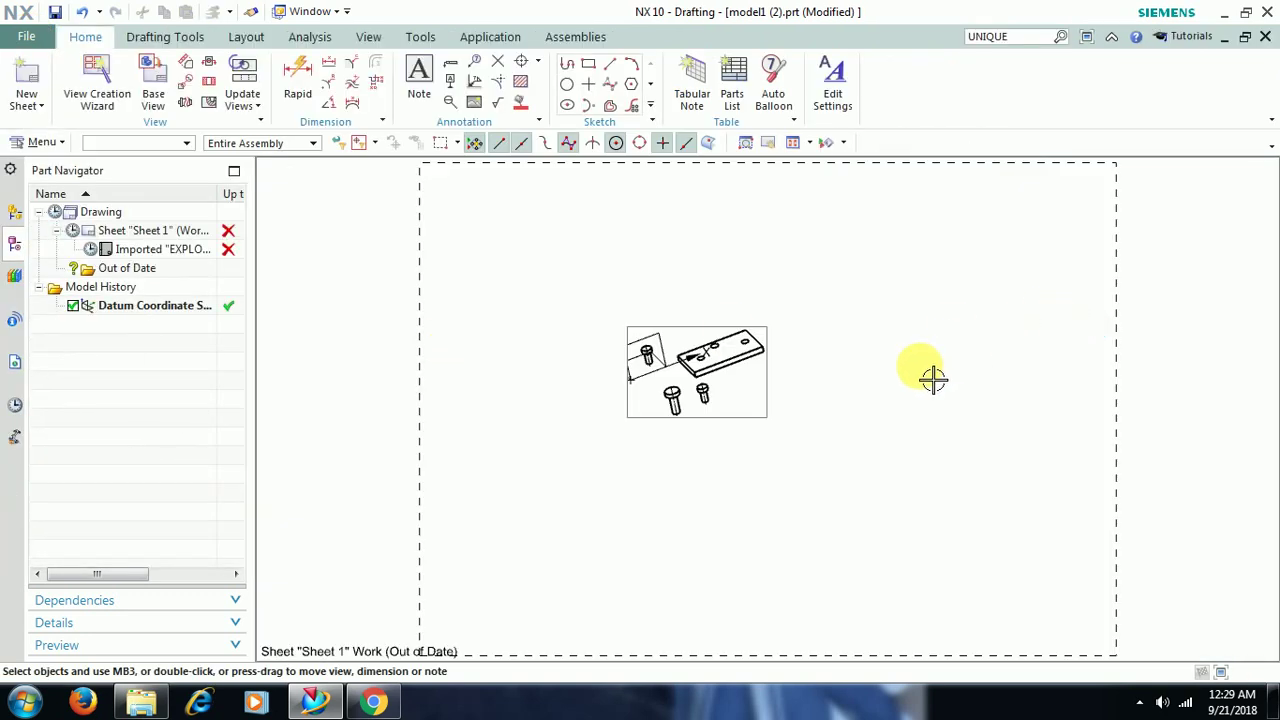
scroll(812, 345, "up", 4)
left_click(662, 333)
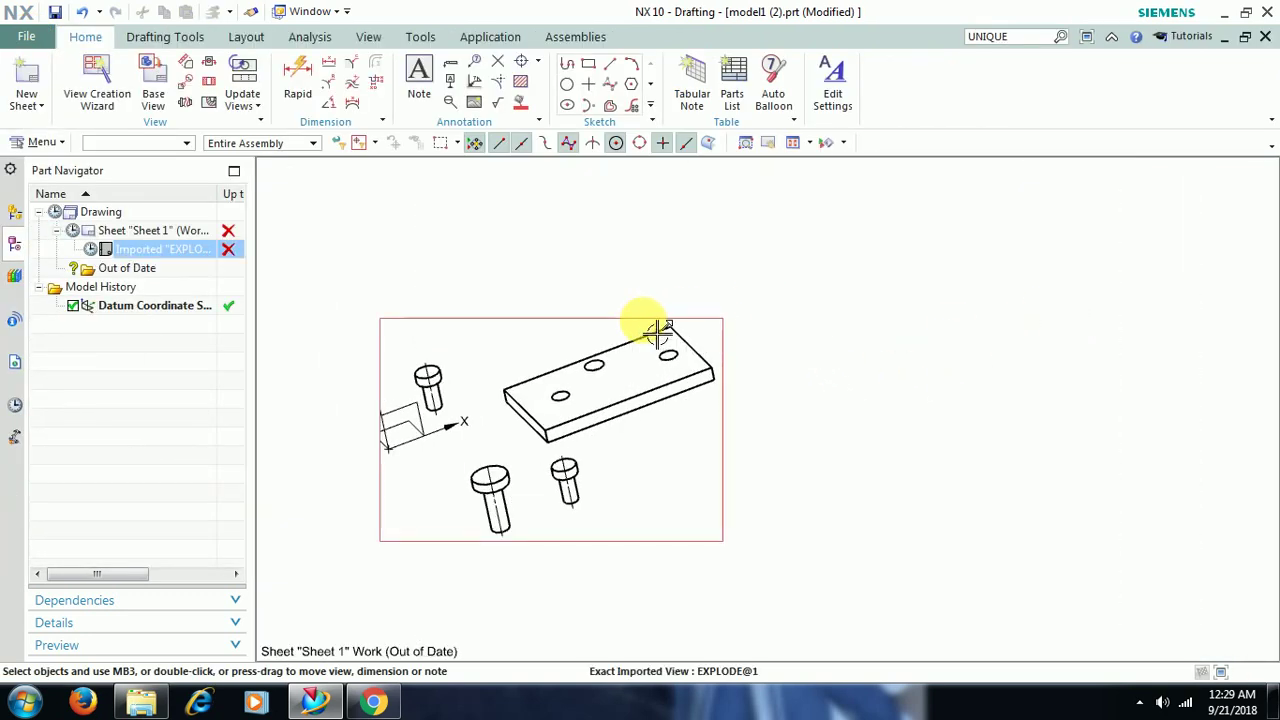
right_click(657, 323)
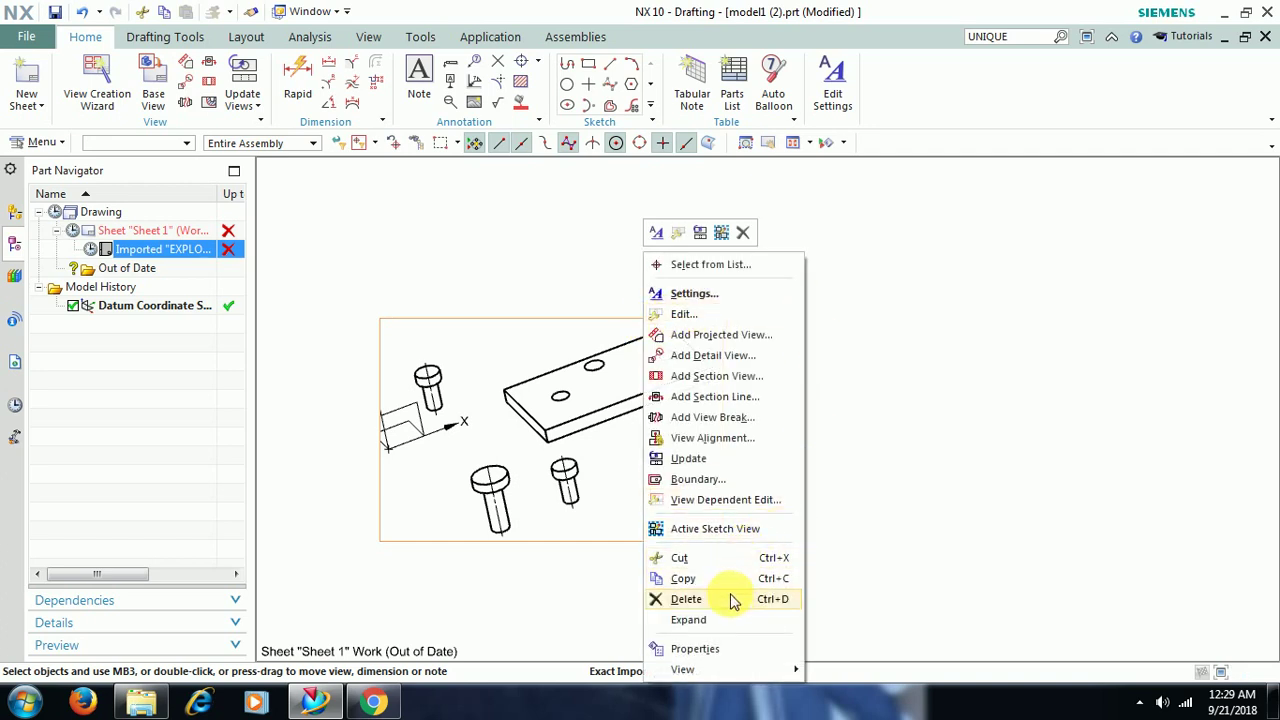
left_click(720, 460)
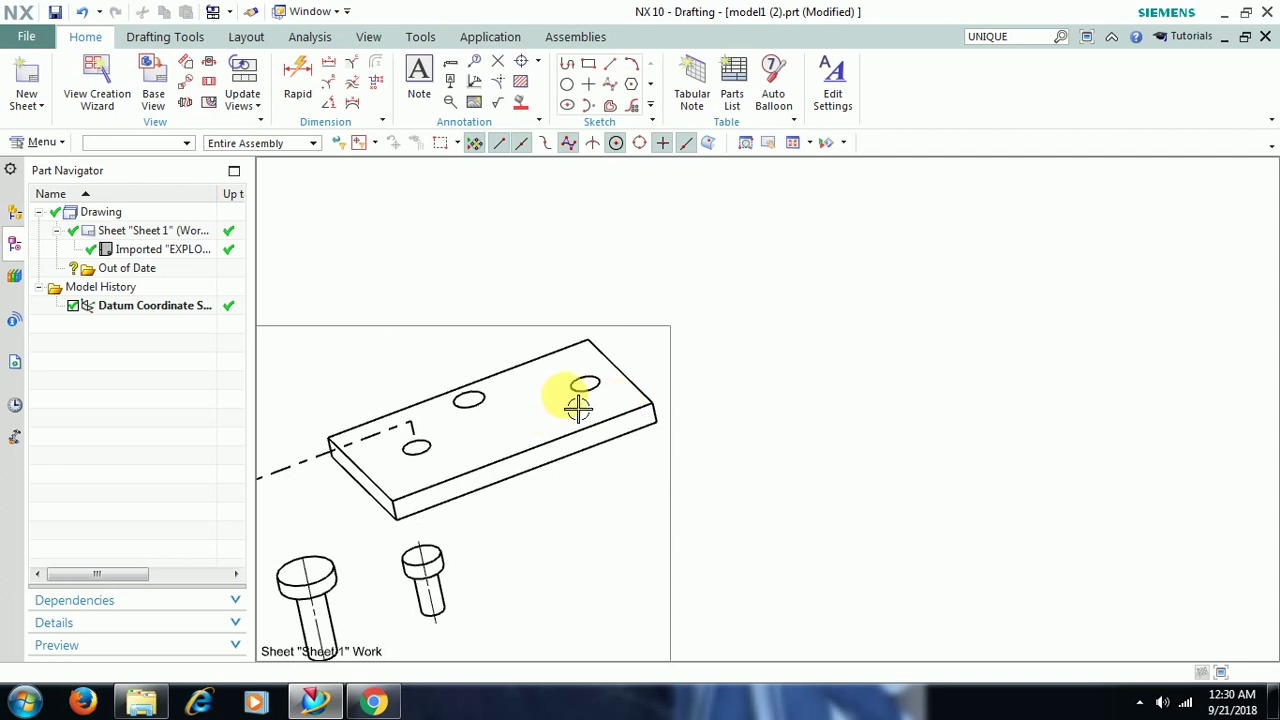
scroll(557, 377, "down", 3)
scroll(399, 366, "up", 2)
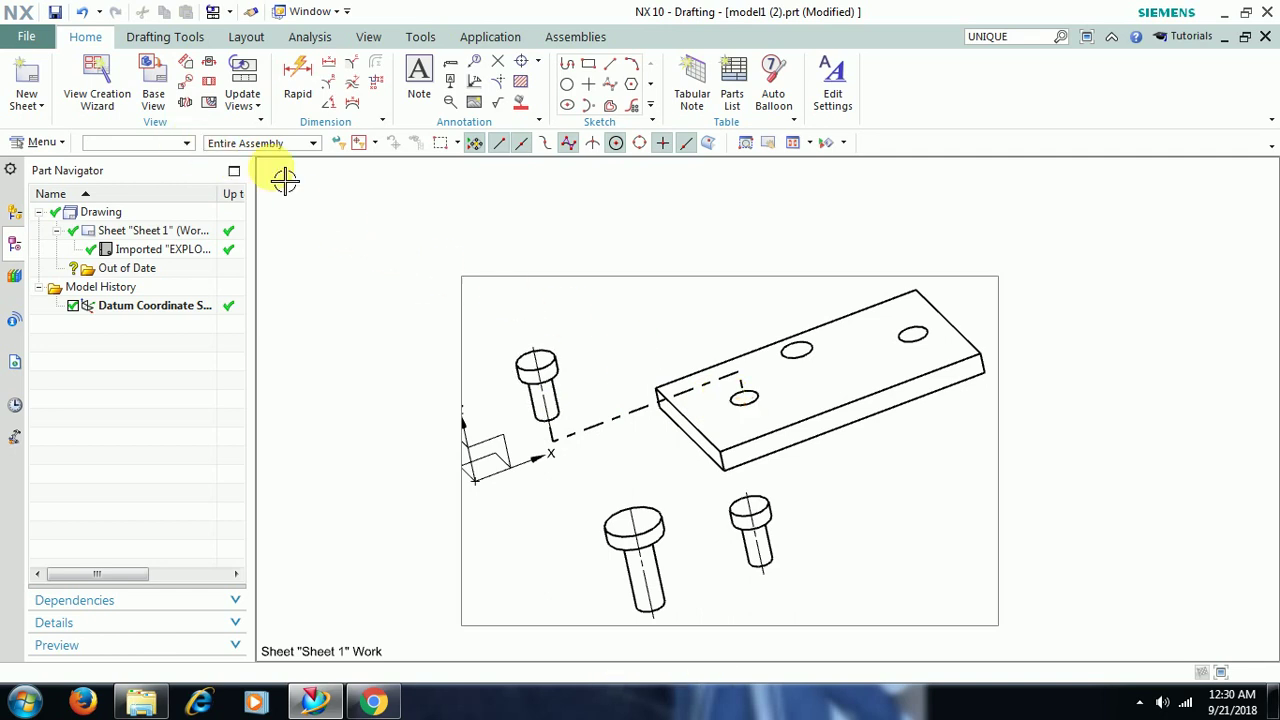
key("ctrl+m")
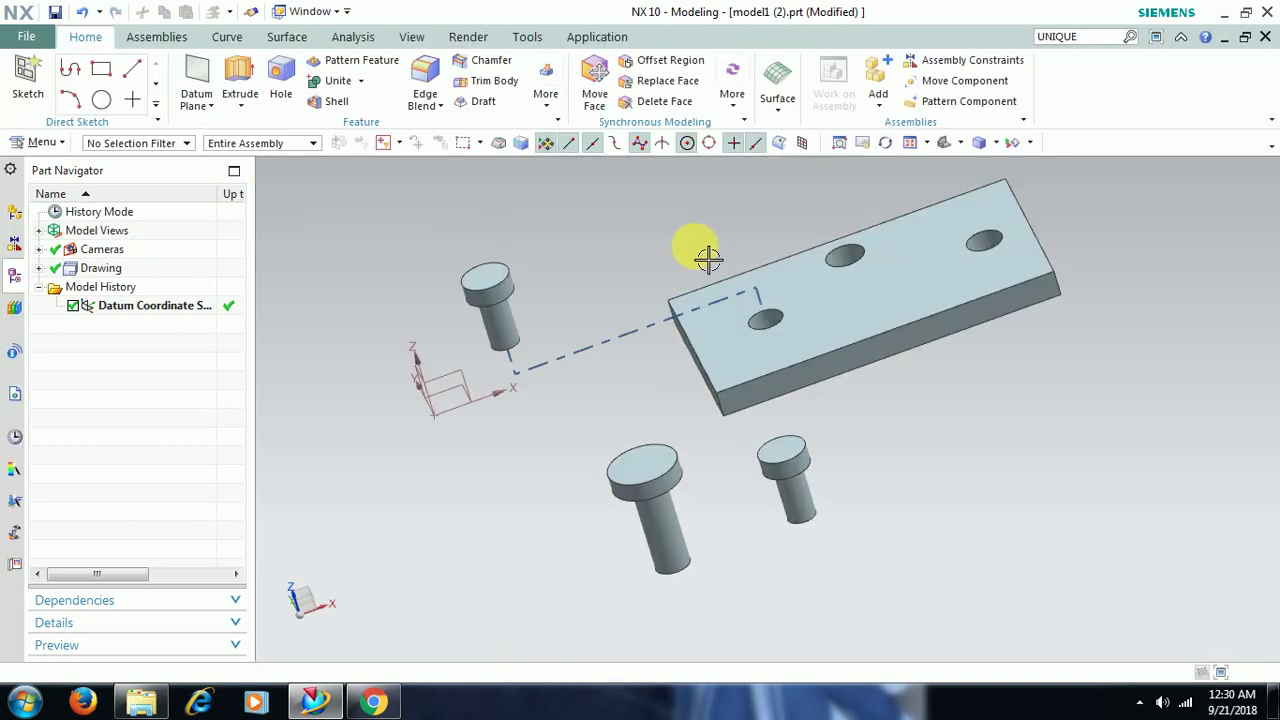
Set the explosion dropdown to (No Explosion) and orbit to inspect the reassembled plate and pins.
left_click(178, 42)
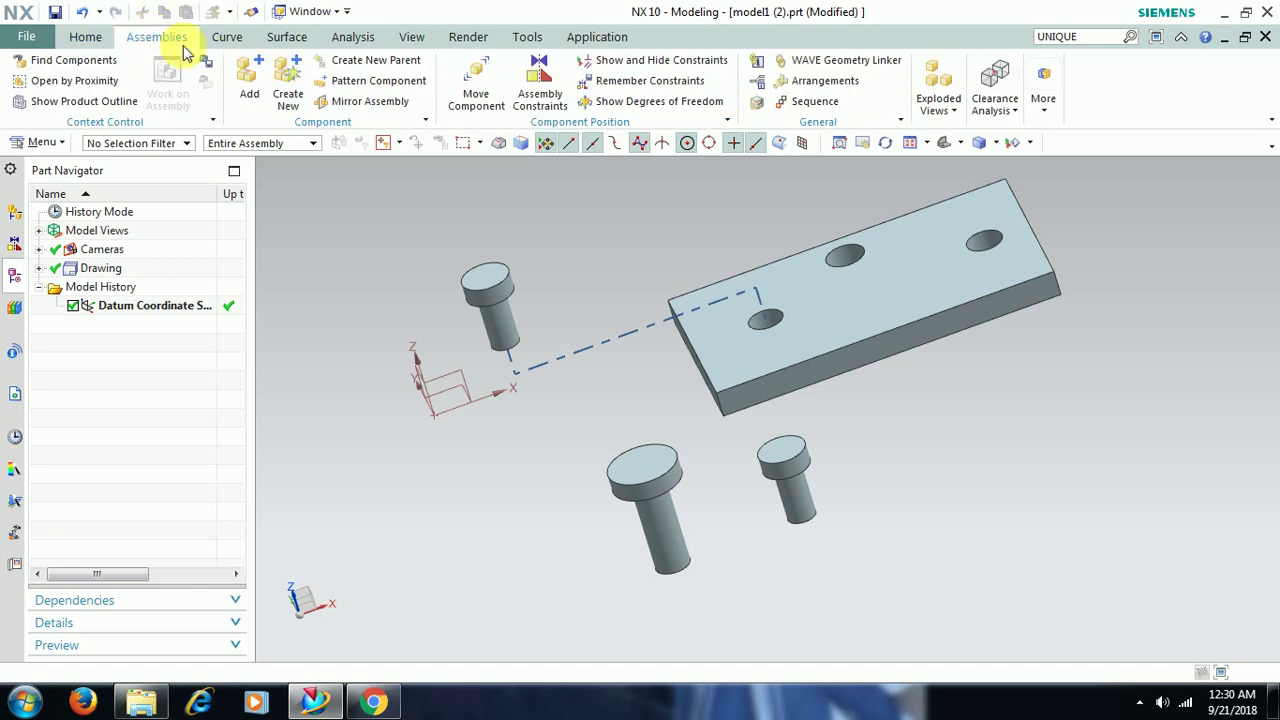
left_click(942, 112)
left_click(1126, 186)
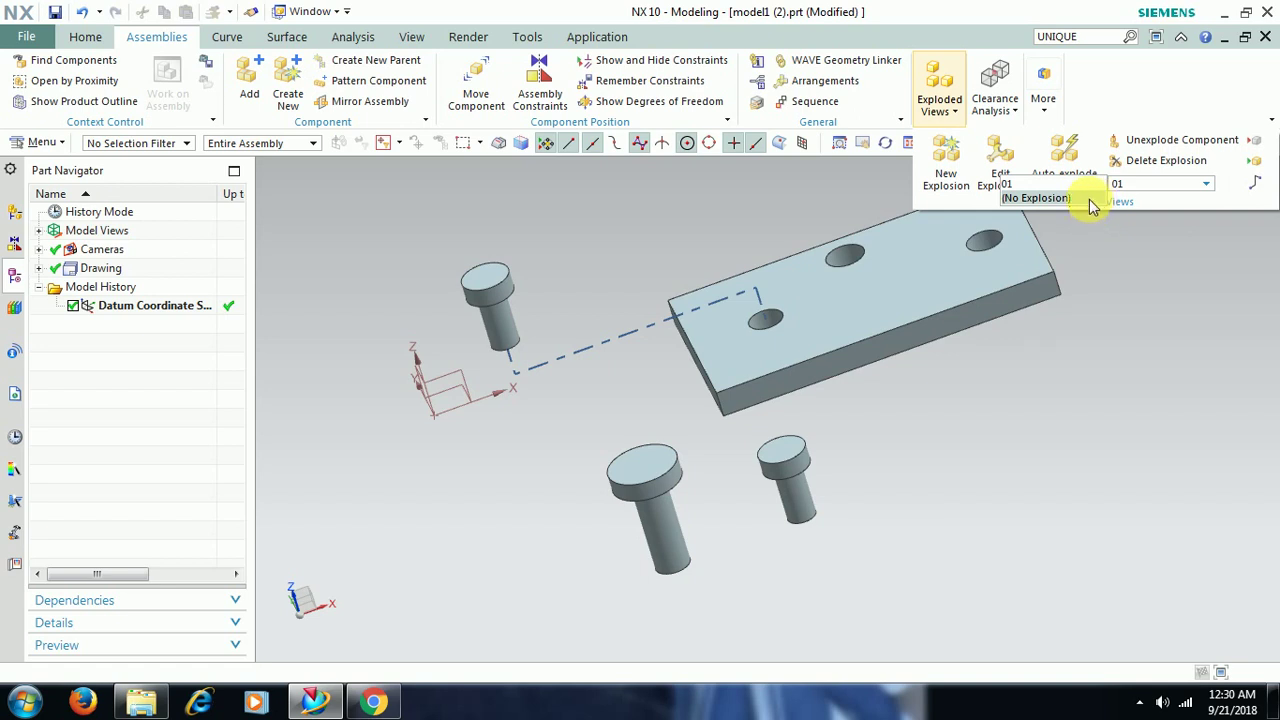
left_click(1060, 198)
middle_click_drag(623, 294, 665, 322)
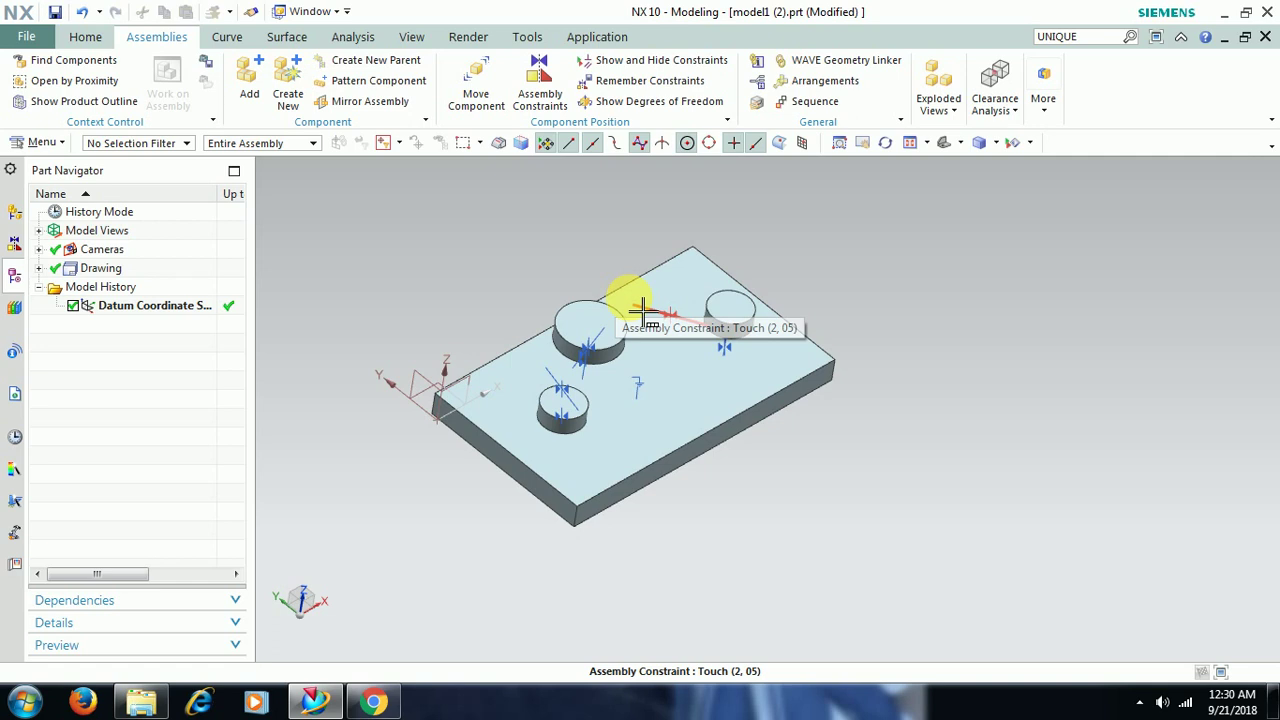
middle_click_drag(917, 466, 901, 433)
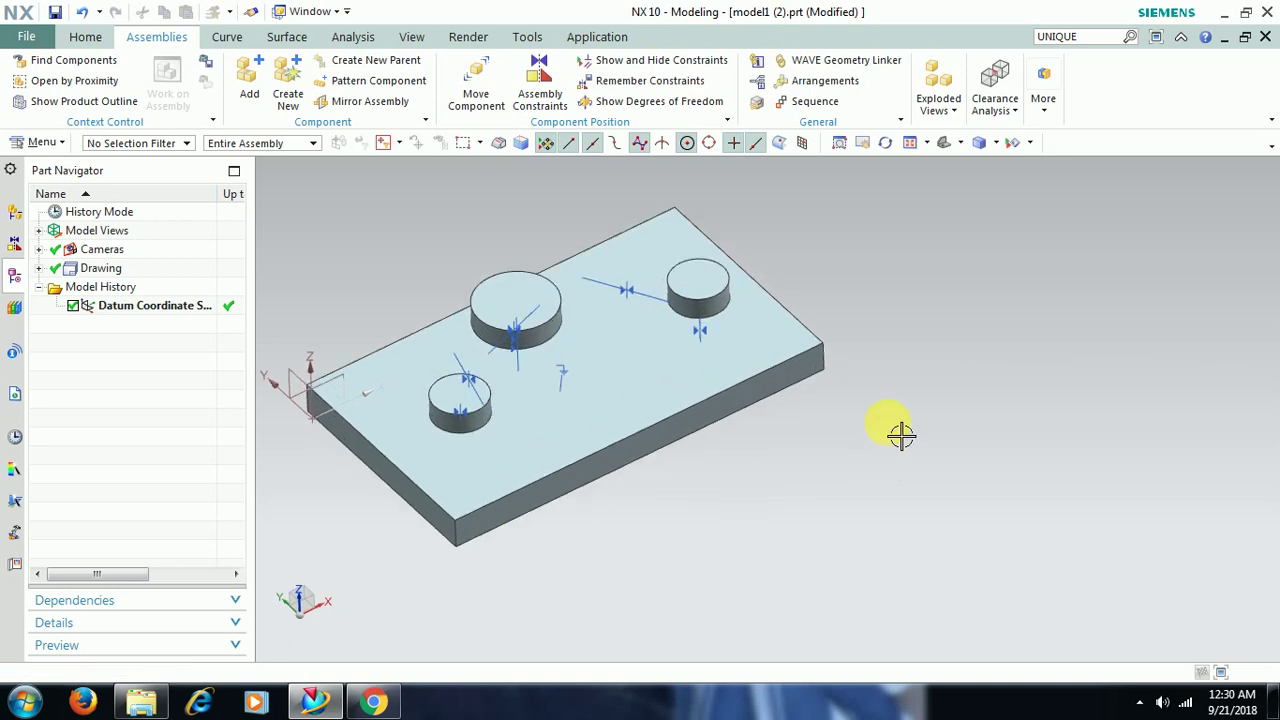